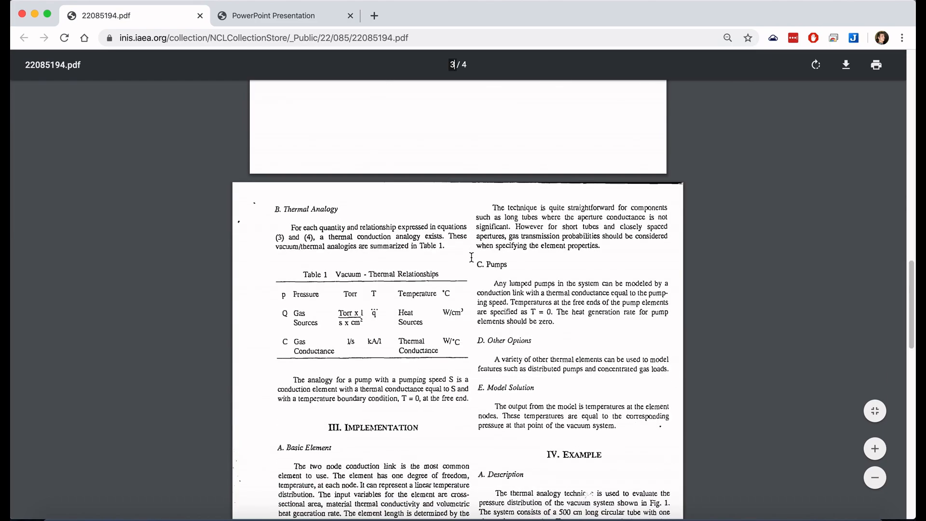
Step: Examine the example vacuum system, element model and pressure distribution in the paper, and the outgassing benchmark results in the presentation
{"action": "scroll", "coordinate": [587, 450], "scroll_direction": "up", "scroll_amount": 3, "text": "ctrl"}
{"action": "scroll", "coordinate": [586, 450], "scroll_direction": "up", "scroll_amount": 2, "text": "ctrl"}
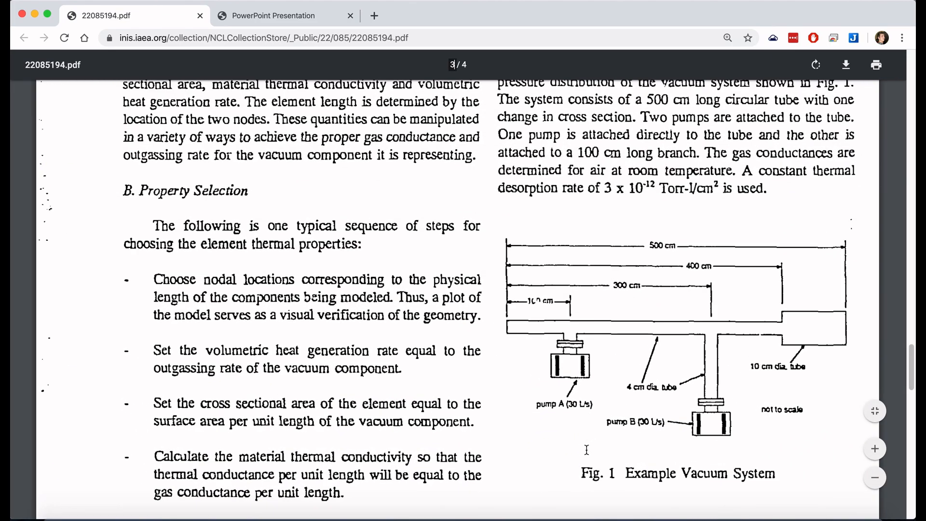
{"action": "scroll", "coordinate": [586, 450], "scroll_direction": "down", "scroll_amount": 20}
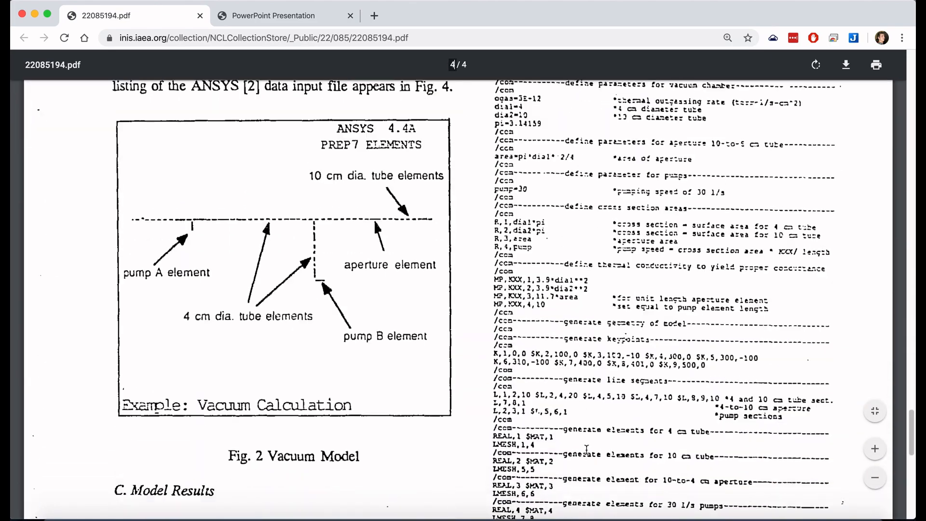
{"action": "scroll", "coordinate": [587, 449], "scroll_direction": "down", "scroll_amount": 1}
{"action": "scroll", "coordinate": [586, 449], "scroll_direction": "up", "scroll_amount": 1}
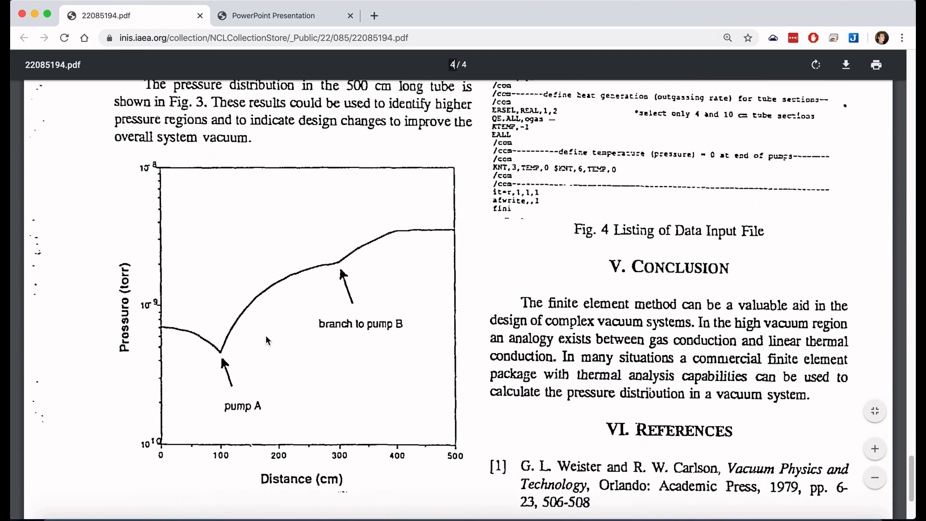
{"action": "left_click", "coordinate": [280, 16]}
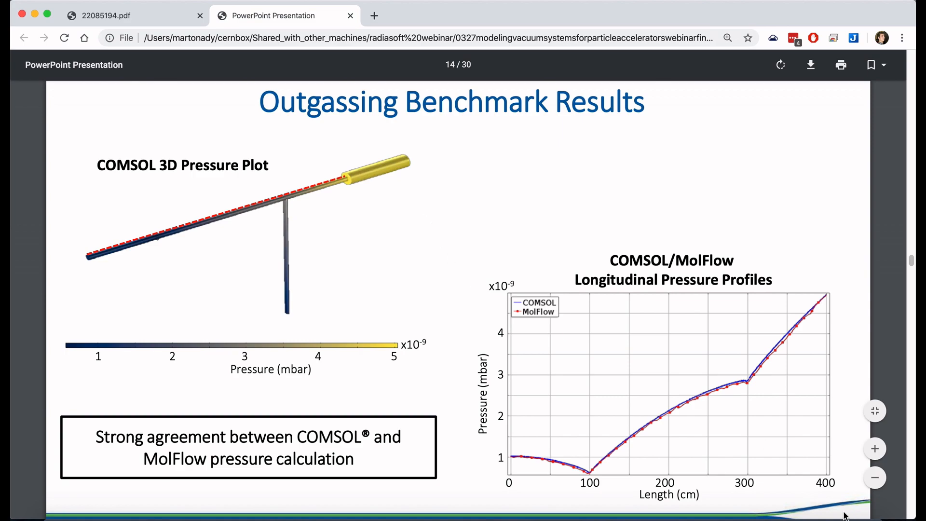
Step: Switch to Molflow+ and inspect the tube geometry from several angles, checking its orientation against the coordinate axes
{"action": "left_click", "coordinate": [775, 514]}
{"action": "right_click_drag", "start_coordinate": [522, 193], "coordinate": [604, 200]}
{"action": "middle_click_drag", "start_coordinate": [604, 200], "coordinate": [580, 209]}
{"action": "right_click_drag", "start_coordinate": [580, 209], "coordinate": [547, 204]}
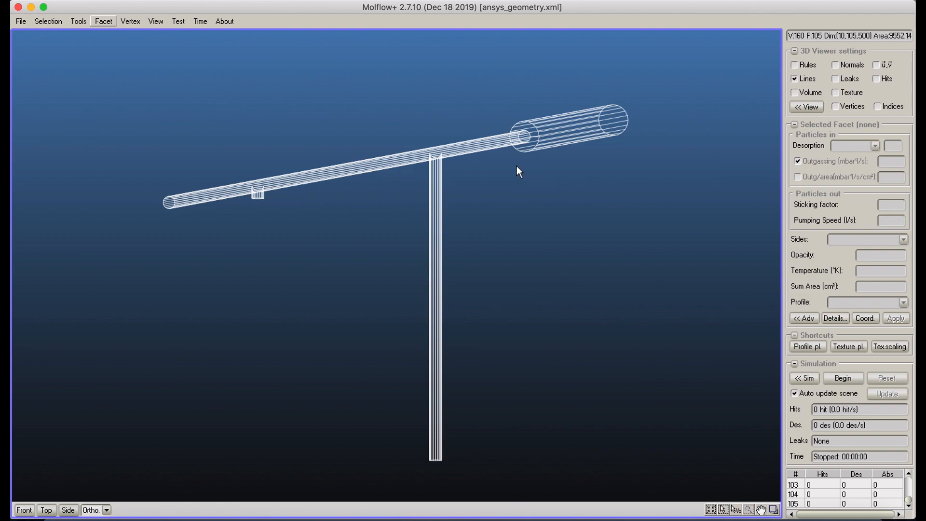
{"action": "right_click_drag", "start_coordinate": [448, 207], "coordinate": [608, 170]}
{"action": "left_click", "coordinate": [794, 64]}
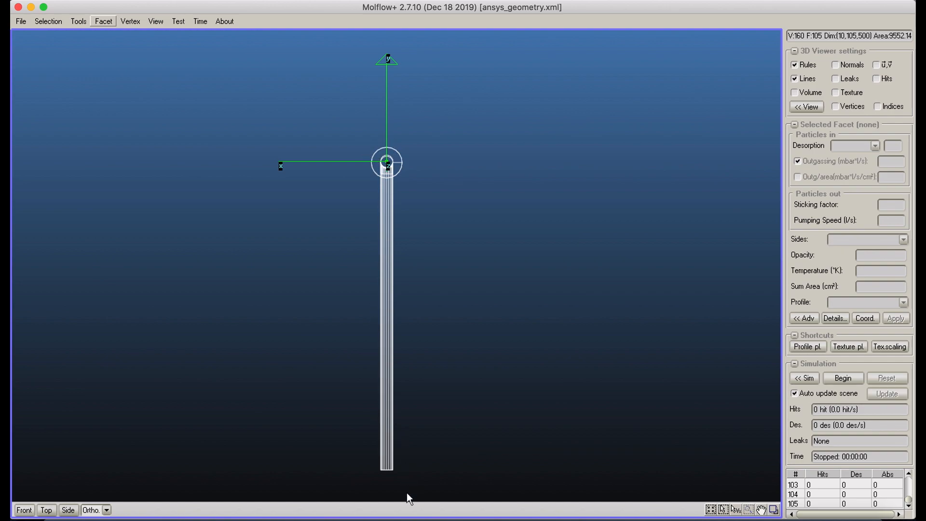
{"action": "left_click", "coordinate": [794, 65]}
{"action": "right_click_drag", "start_coordinate": [485, 149], "coordinate": [339, 194]}
{"action": "middle_click_drag", "start_coordinate": [339, 195], "coordinate": [339, 225]}
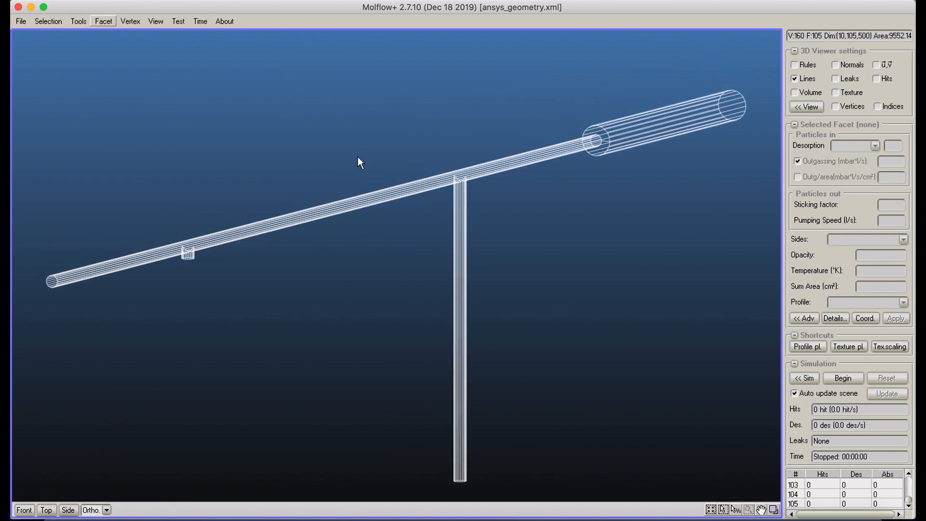
{"action": "middle_click_drag", "start_coordinate": [603, 155], "coordinate": [578, 118]}
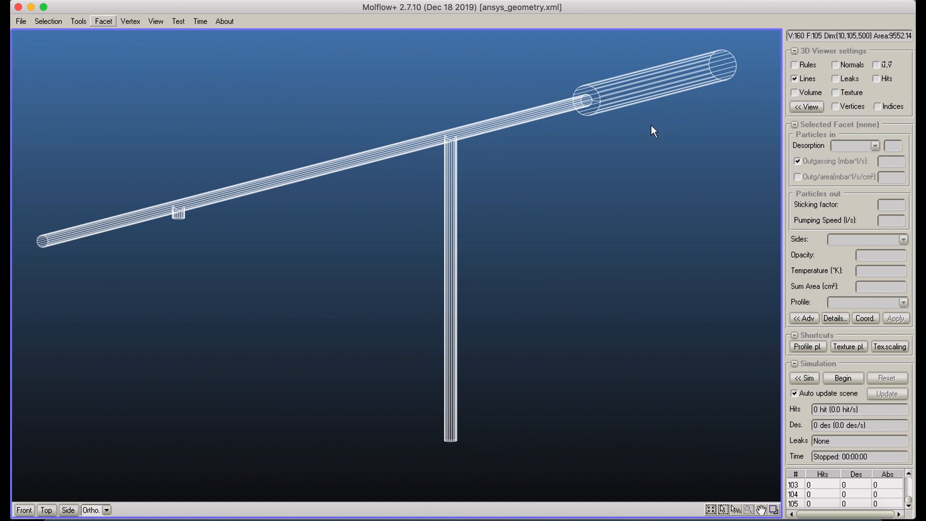
Step: Switch to Chrome and review the benchmark pressure profile and the paper's Fig. 1 example vacuum system
{"action": "left_click", "coordinate": [133, 515]}
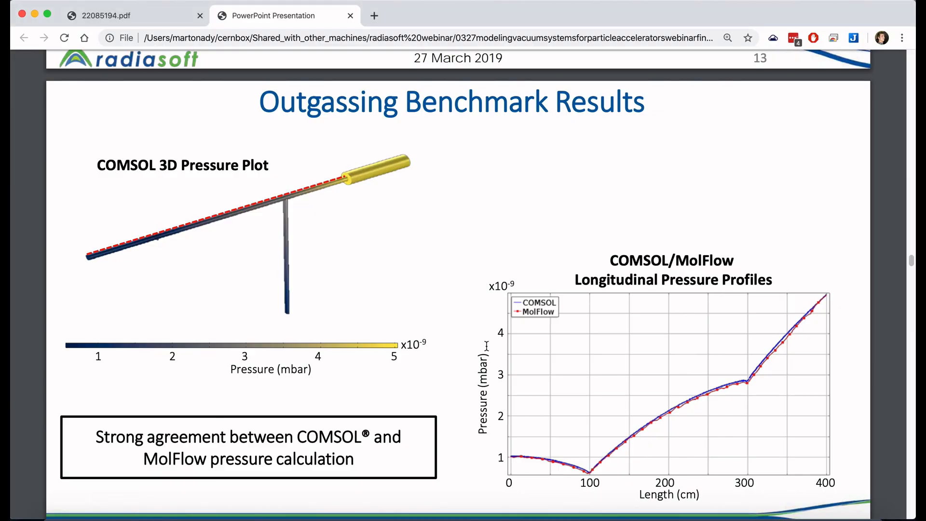
{"action": "left_click", "coordinate": [130, 16]}
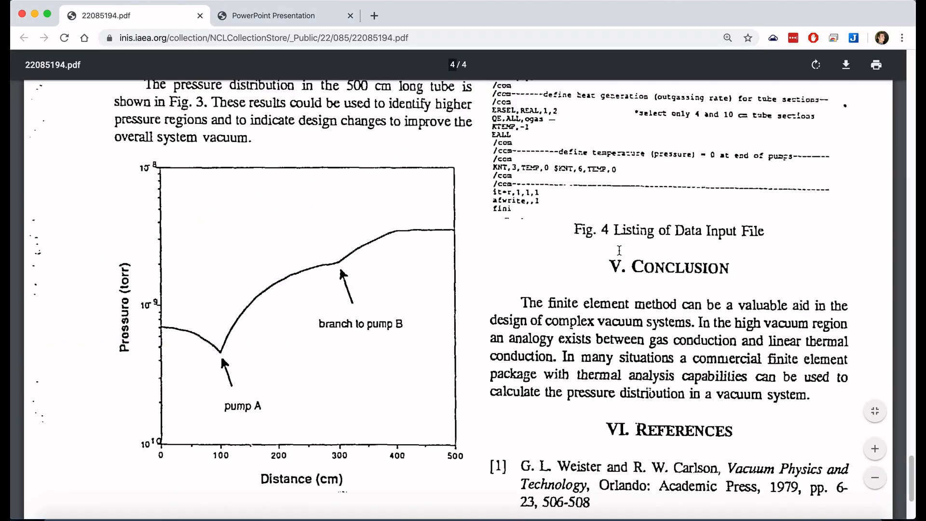
{"action": "scroll", "coordinate": [620, 250], "scroll_direction": "down", "scroll_amount": 2}
{"action": "scroll", "coordinate": [619, 250], "scroll_direction": "up", "scroll_amount": 10}
{"action": "scroll", "coordinate": [620, 251], "scroll_direction": "down", "scroll_amount": 2}
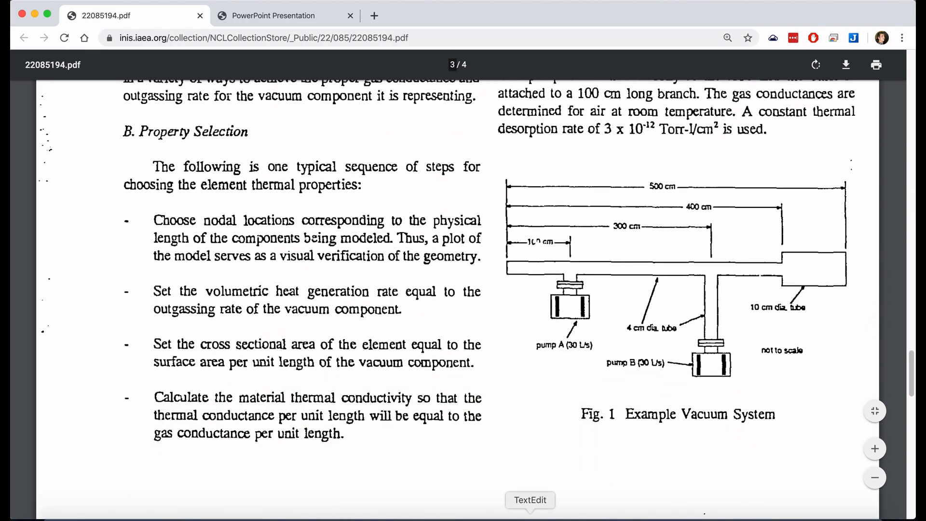
Step: Switch to Molflow+ and check the gas molecular mass in the global settings
{"action": "left_click", "coordinate": [773, 516]}
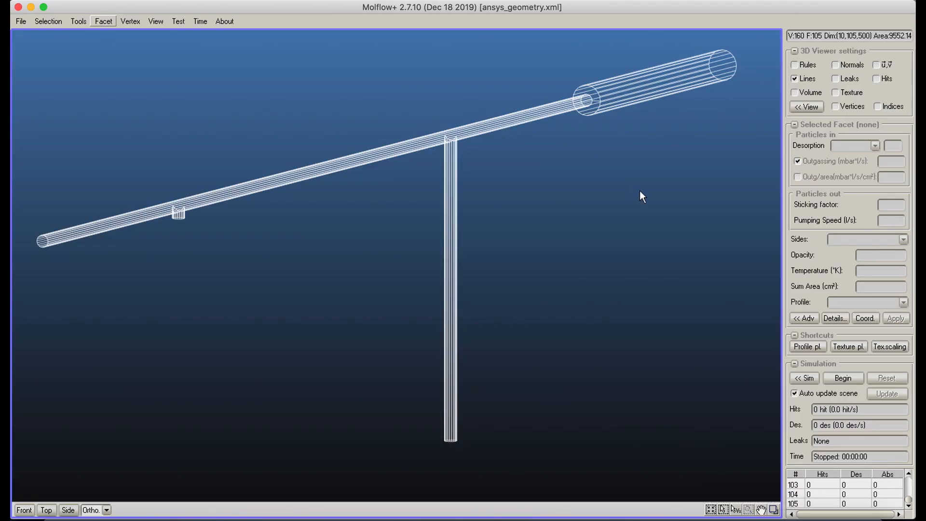
{"action": "left_click", "coordinate": [814, 376]}
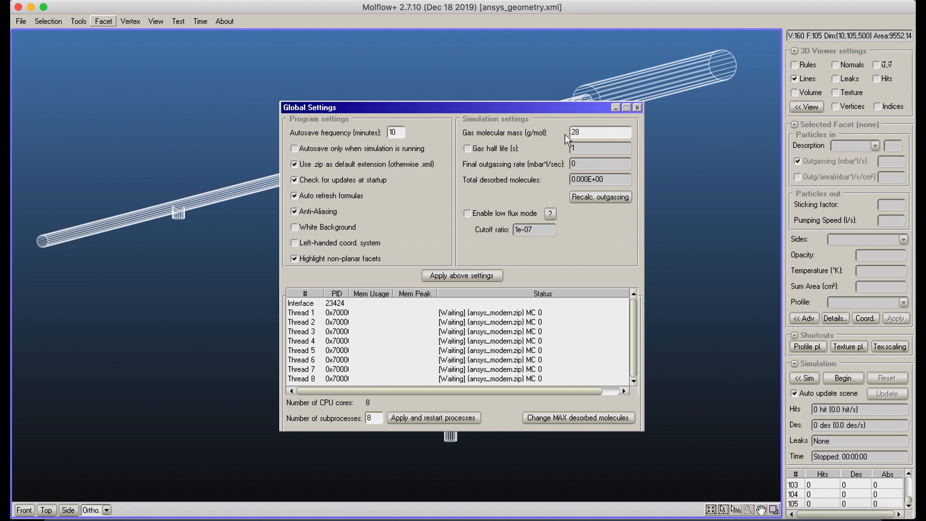
{"action": "left_click", "coordinate": [637, 107]}
Step: Check the temperature and desorption parameters of a main tube facet and of all facets selected together
{"action": "left_click", "coordinate": [640, 89]}
{"action": "left_click", "coordinate": [528, 116]}
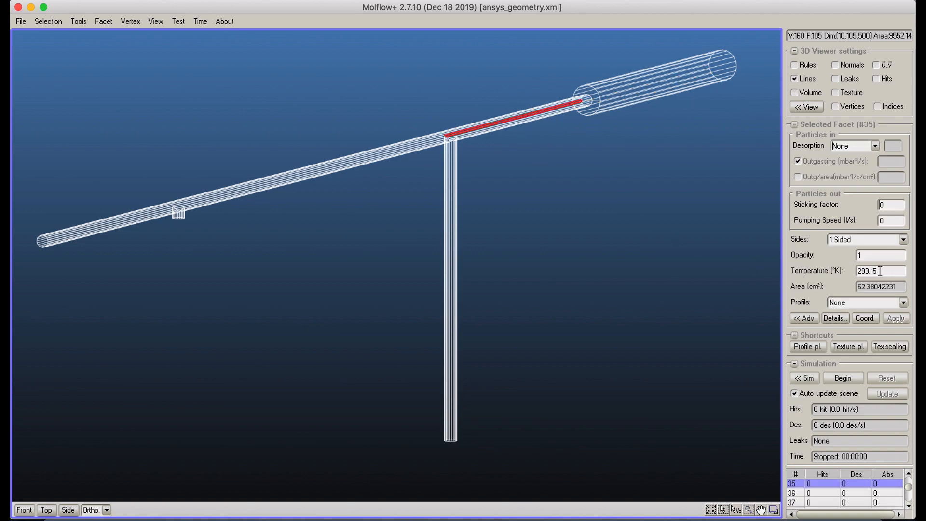
{"action": "left_click", "coordinate": [656, 206]}
{"action": "left_click_drag", "start_coordinate": [16, 37], "coordinate": [761, 464]}
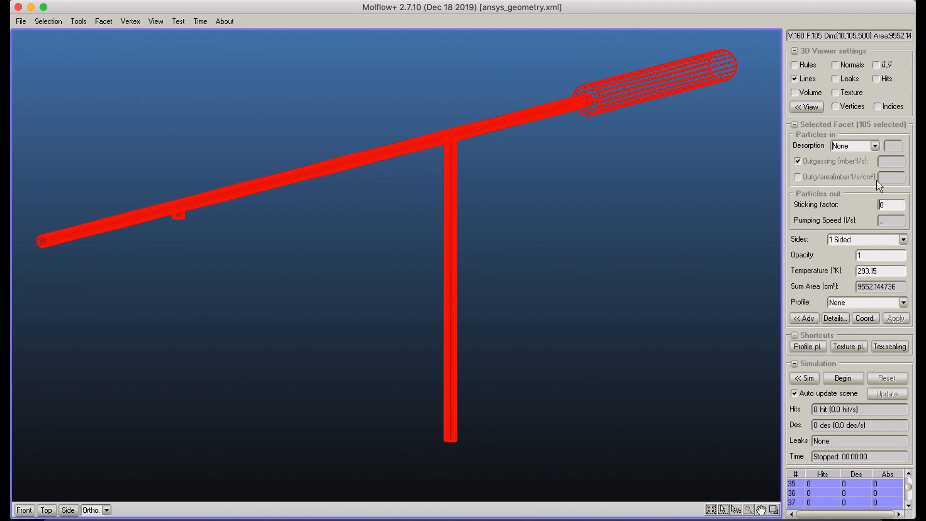
Step: Switch to Chrome and find the constant thermal desorption rate in the paper's description of the example system
{"action": "left_click", "coordinate": [91, 510]}
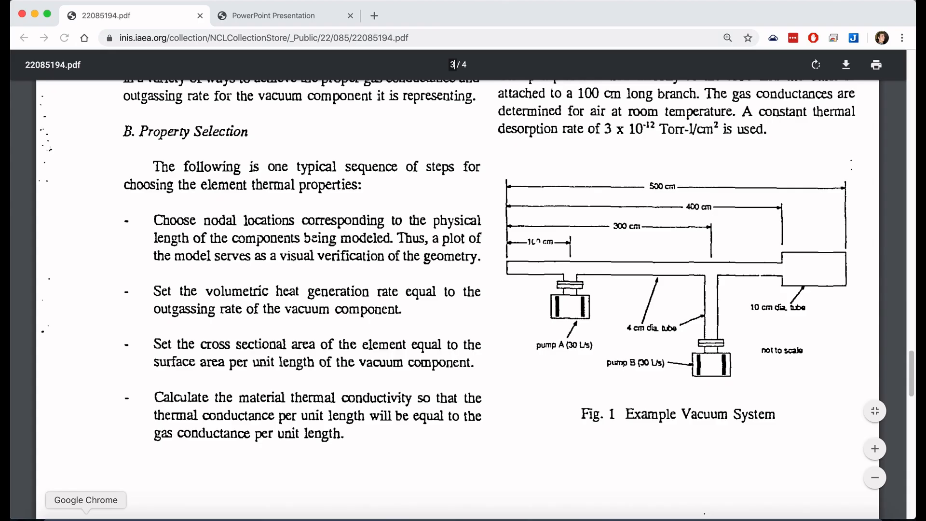
{"action": "scroll", "coordinate": [645, 299], "scroll_direction": "up", "scroll_amount": 3}
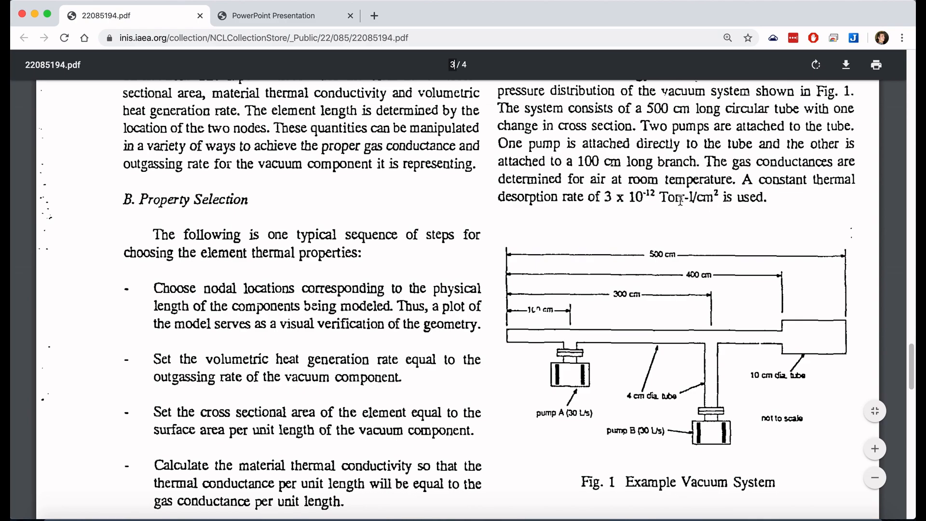
{"action": "scroll", "coordinate": [520, 293], "scroll_direction": "down", "scroll_amount": 15}
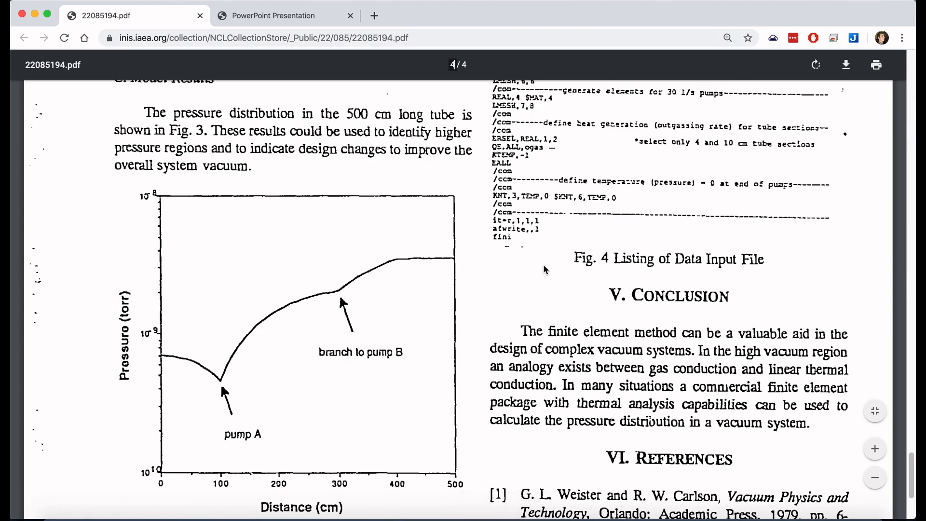
{"action": "scroll", "coordinate": [544, 268], "scroll_direction": "up", "scroll_amount": 8}
{"action": "scroll", "coordinate": [544, 269], "scroll_direction": "up", "scroll_amount": 15}
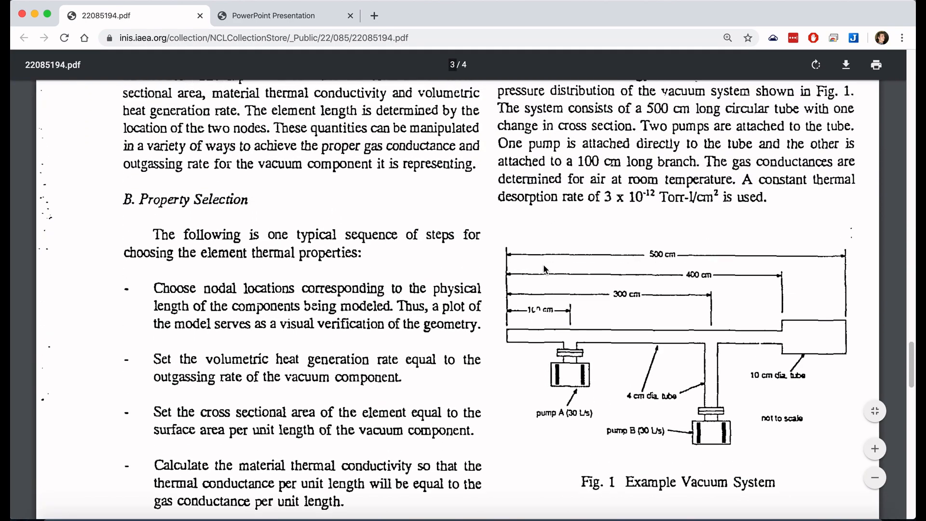
{"action": "left_click_drag", "start_coordinate": [601, 212], "coordinate": [652, 212]}
{"action": "left_click", "coordinate": [652, 213]}
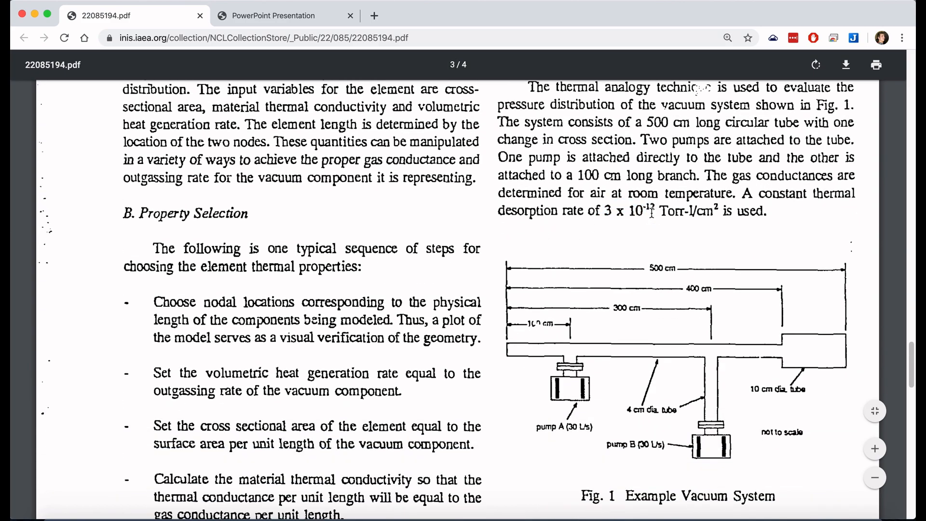
Step: Switch to Molflow+ and select the circular end facet of the narrow main tube
{"action": "left_click", "coordinate": [774, 518]}
{"action": "right_click_drag", "start_coordinate": [541, 265], "coordinate": [709, 224]}
{"action": "left_click", "coordinate": [620, 186]}
{"action": "middle_click", "coordinate": [606, 189]}
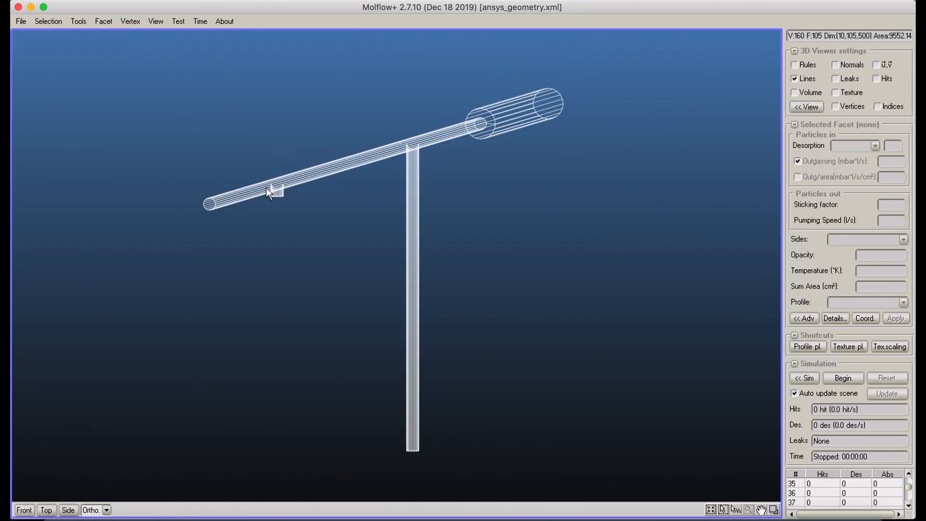
{"action": "left_click", "coordinate": [212, 205]}
{"action": "left_click", "coordinate": [211, 204]}
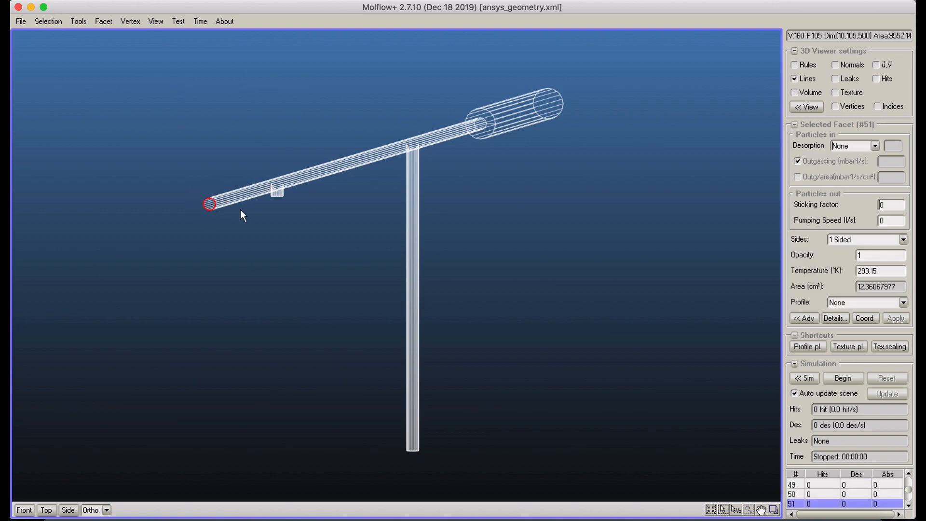
Step: Try cosine desorption with a total outgassing of 1E-3 mbar*l/s on the selected end facet
{"action": "left_click", "coordinate": [875, 145]}
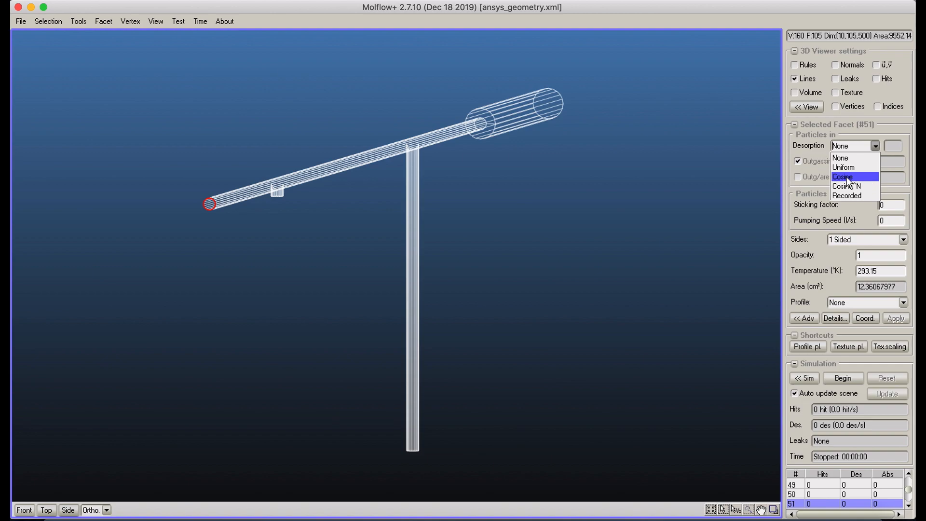
{"action": "left_click", "coordinate": [866, 180]}
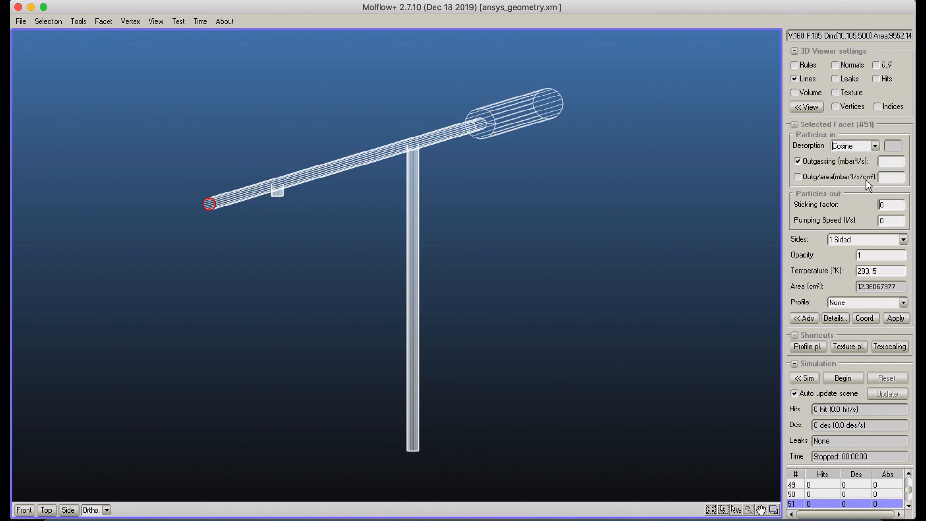
{"action": "left_click", "coordinate": [893, 161]}
{"action": "type", "text": "1E-3"}
{"action": "left_click_drag", "start_coordinate": [880, 177], "coordinate": [814, 163]}
Step: Select all facets and apply cosine desorption with an outgassing per area of 3E-12 mbar*l/s/cm²
{"action": "left_click_drag", "start_coordinate": [156, 79], "coordinate": [654, 480]}
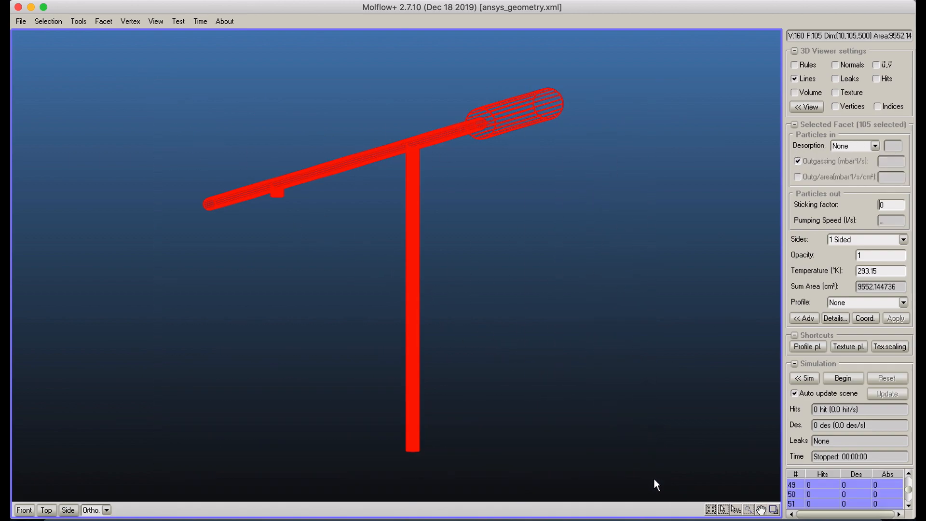
{"action": "middle_click_drag", "start_coordinate": [604, 286], "coordinate": [580, 283]}
{"action": "right_click_drag", "start_coordinate": [580, 283], "coordinate": [492, 275]}
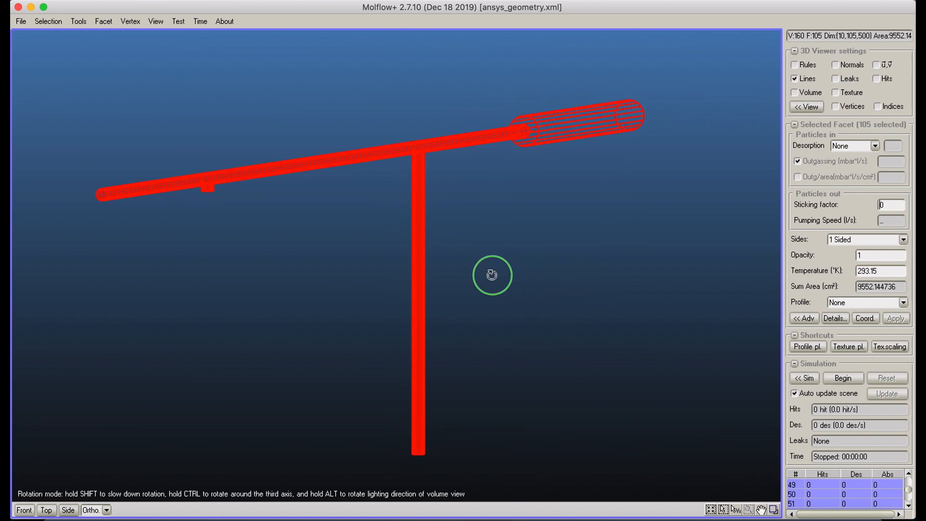
{"action": "left_click", "coordinate": [875, 147]}
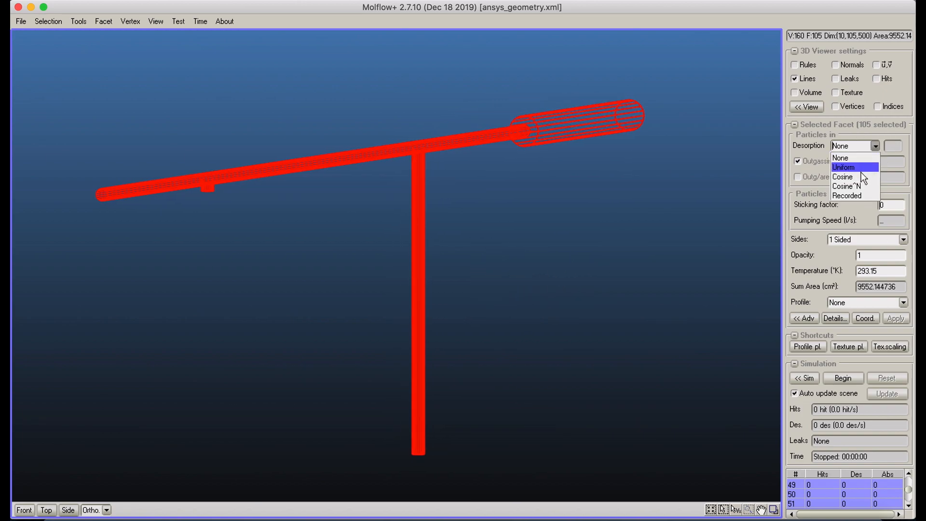
{"action": "left_click", "coordinate": [844, 172]}
{"action": "type", "text": "1"}
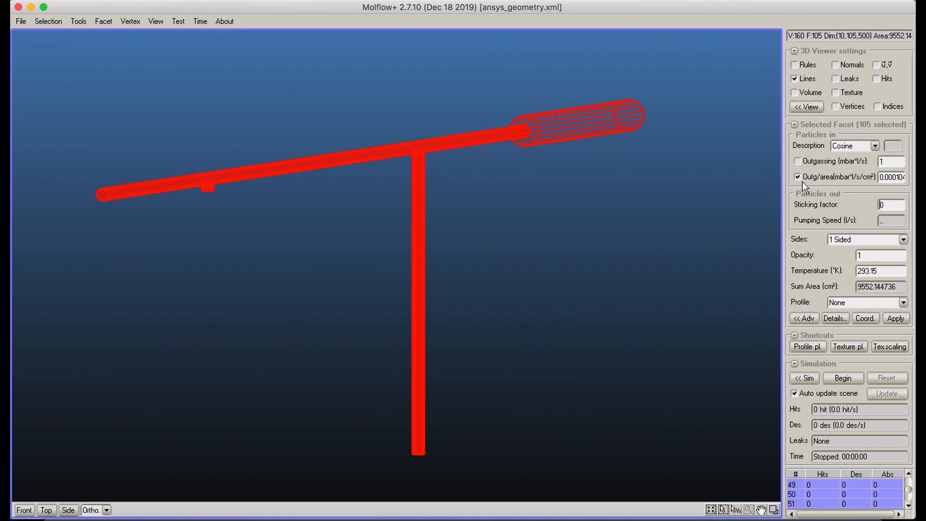
{"action": "double_click", "coordinate": [879, 182]}
{"action": "type", "text": "3E-12"}
{"action": "left_click", "coordinate": [891, 319]}
Step: Check the outgassing values on individual facets of the wide tube and the narrow main tube
{"action": "left_click", "coordinate": [490, 201]}
{"action": "left_click", "coordinate": [560, 131]}
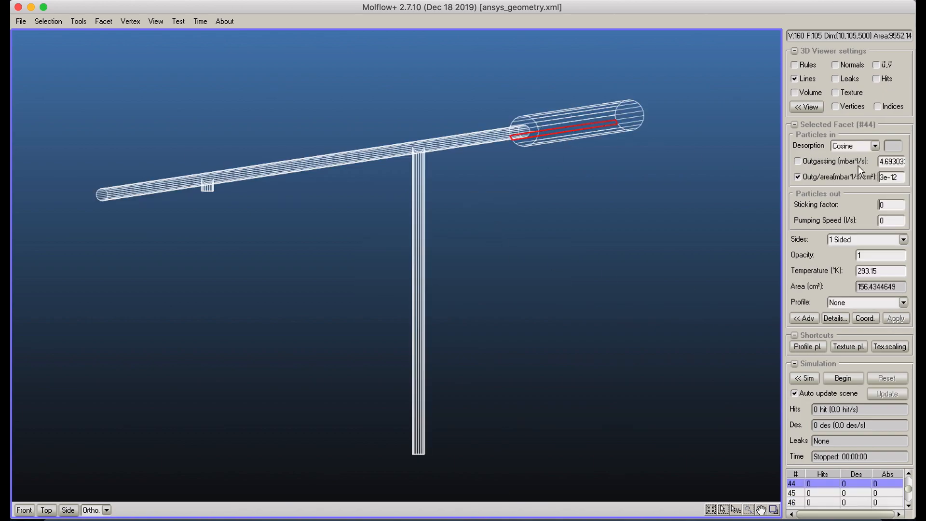
{"action": "left_click_drag", "start_coordinate": [880, 164], "coordinate": [832, 146]}
{"action": "left_click", "coordinate": [582, 113]}
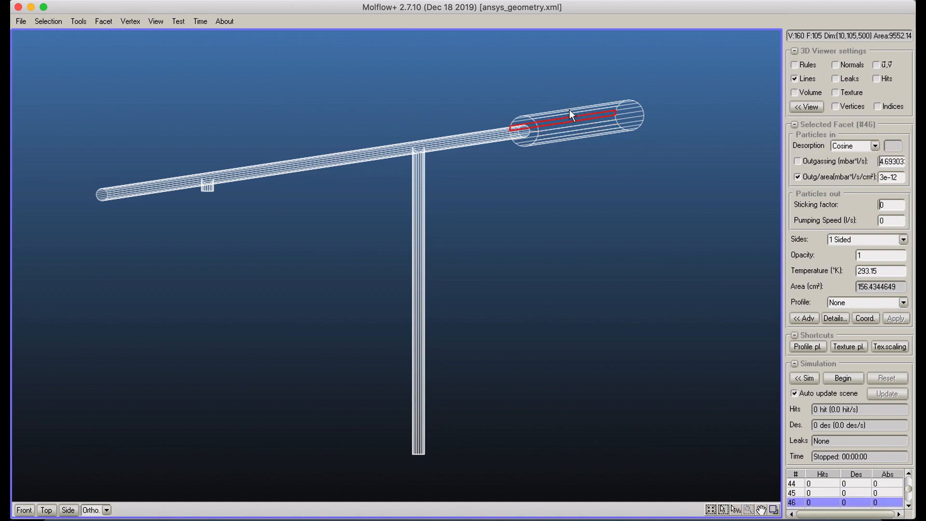
{"action": "left_click", "coordinate": [444, 143]}
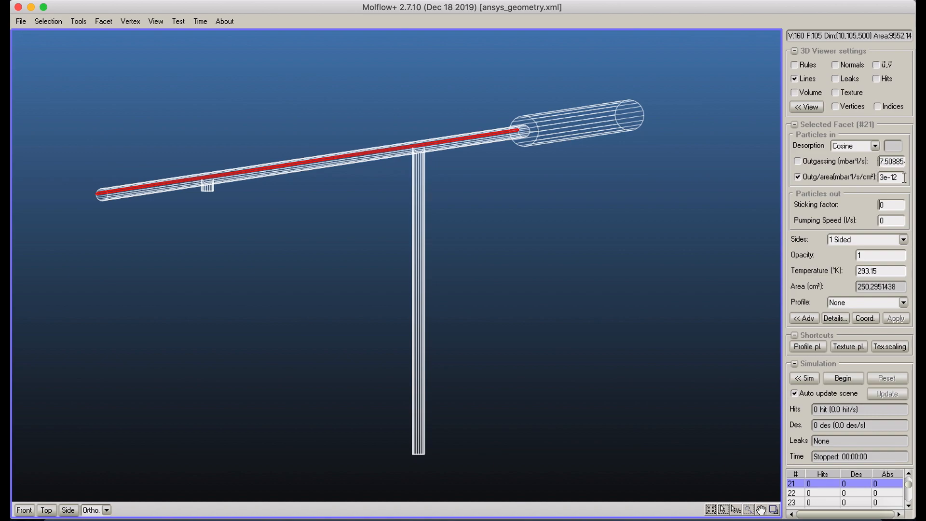
{"action": "left_click", "coordinate": [592, 278]}
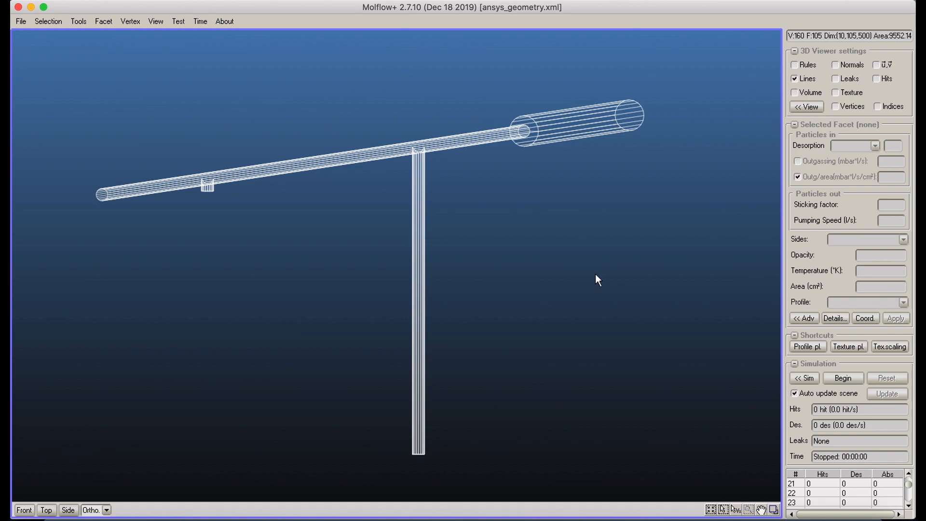
Step: Set the end facet of the short pump A stub to a pumping speed of 30 l/s with desorption None
{"action": "scroll", "coordinate": [217, 179], "scroll_direction": "up", "scroll_amount": 5}
{"action": "middle_click_drag", "start_coordinate": [289, 199], "coordinate": [610, 288]}
{"action": "left_click_drag", "start_coordinate": [264, 184], "coordinate": [359, 226]}
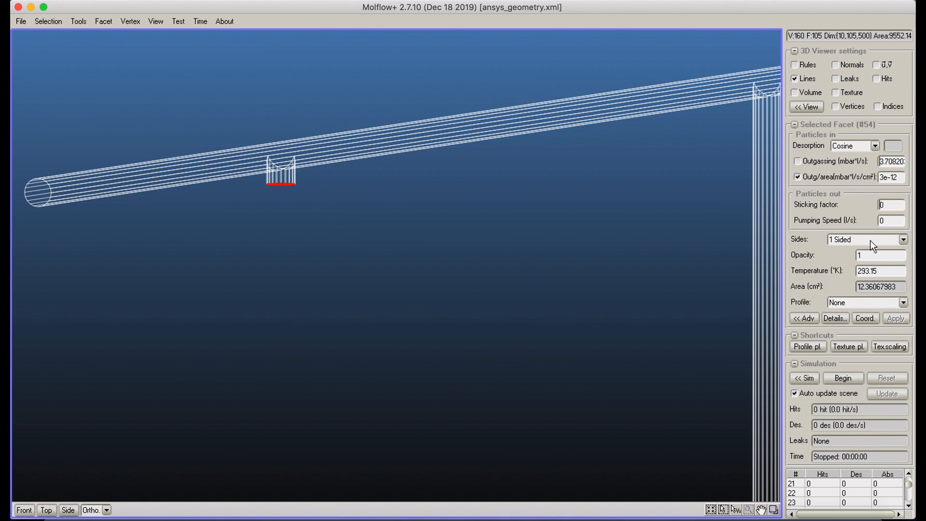
{"action": "double_click", "coordinate": [890, 220]}
{"action": "type", "text": "30"}
{"action": "left_click", "coordinate": [875, 147]}
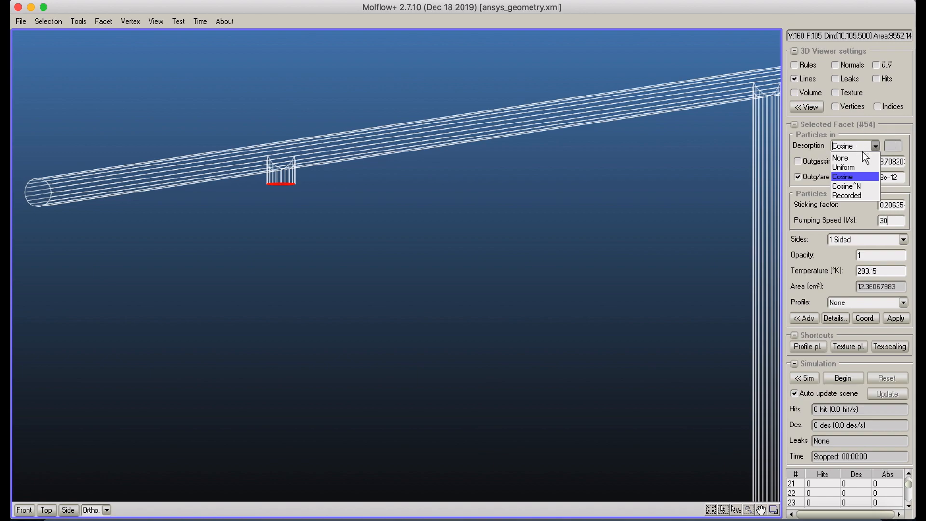
{"action": "left_click", "coordinate": [862, 155]}
{"action": "left_click", "coordinate": [905, 320]}
Step: Set the end facet of the long vertical pump tube to desorption None with a pumping speed of 30 l/s
{"action": "middle_click_drag", "start_coordinate": [699, 238], "coordinate": [505, 120]}
{"action": "middle_click_drag", "start_coordinate": [499, 338], "coordinate": [503, 177]}
{"action": "left_click_drag", "start_coordinate": [488, 296], "coordinate": [575, 368]}
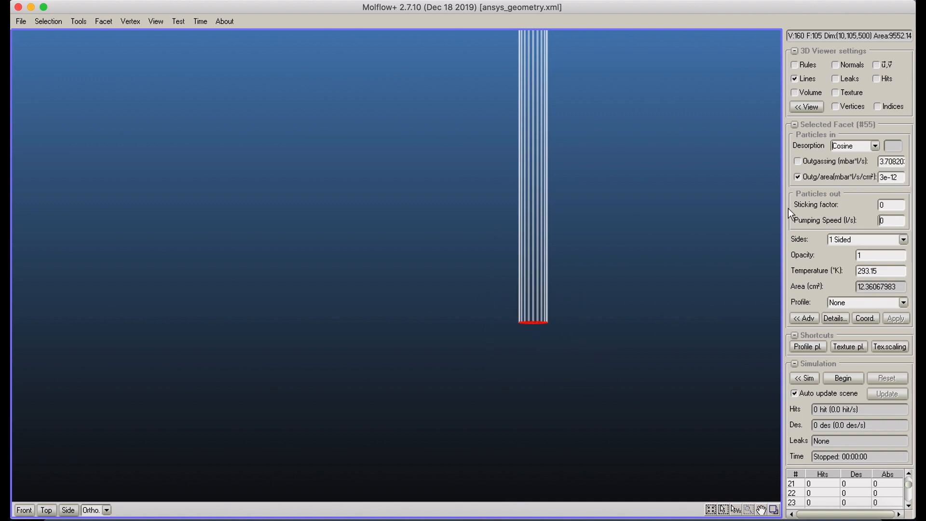
{"action": "left_click", "coordinate": [875, 146]}
{"action": "left_click", "coordinate": [844, 156]}
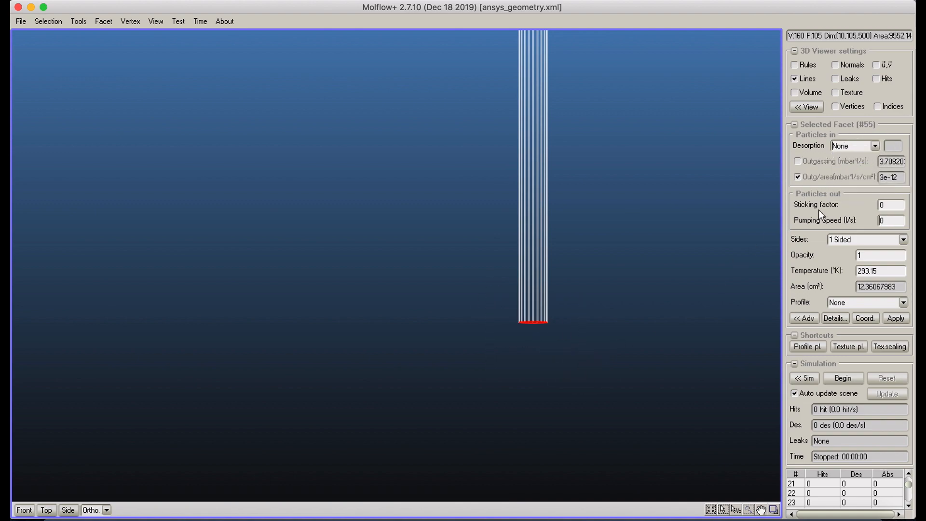
{"action": "left_click", "coordinate": [880, 221]}
{"action": "type", "text": "3"}
{"action": "left_click", "coordinate": [890, 320]}
{"action": "scroll", "coordinate": [313, 210], "scroll_direction": "down", "scroll_amount": 6}
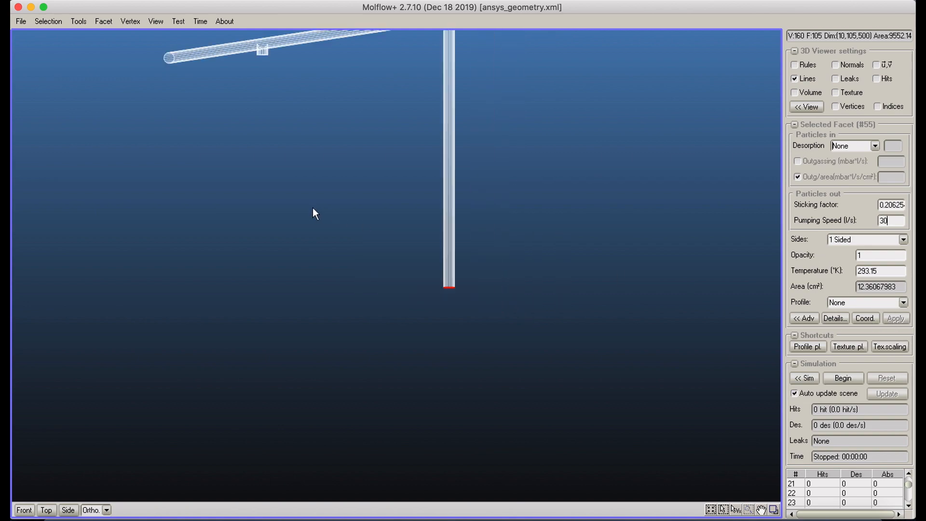
{"action": "left_click", "coordinate": [331, 207]}
Step: Save a copy of the model as ansys_with_physics.zip
{"action": "middle_click_drag", "start_coordinate": [342, 212], "coordinate": [344, 218]}
{"action": "scroll", "coordinate": [346, 241], "scroll_direction": "up", "scroll_amount": 6}
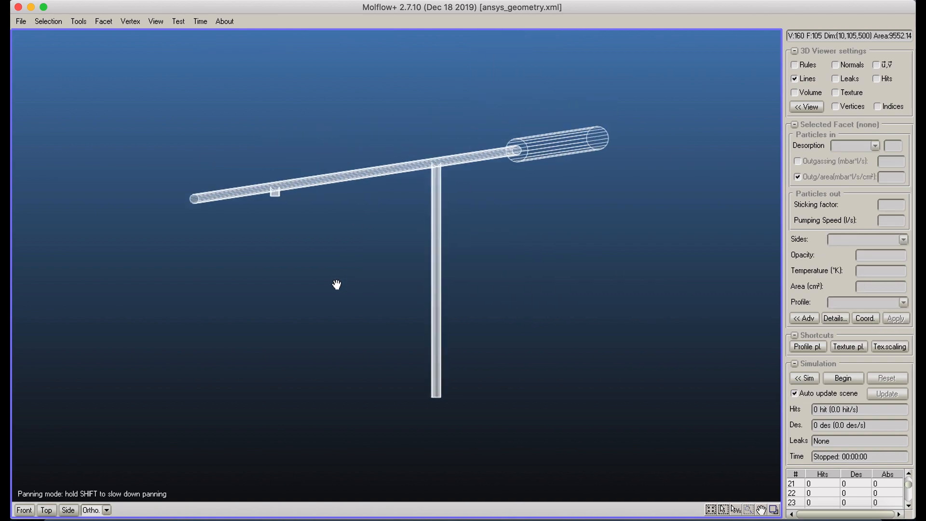
{"action": "left_click", "coordinate": [21, 21]}
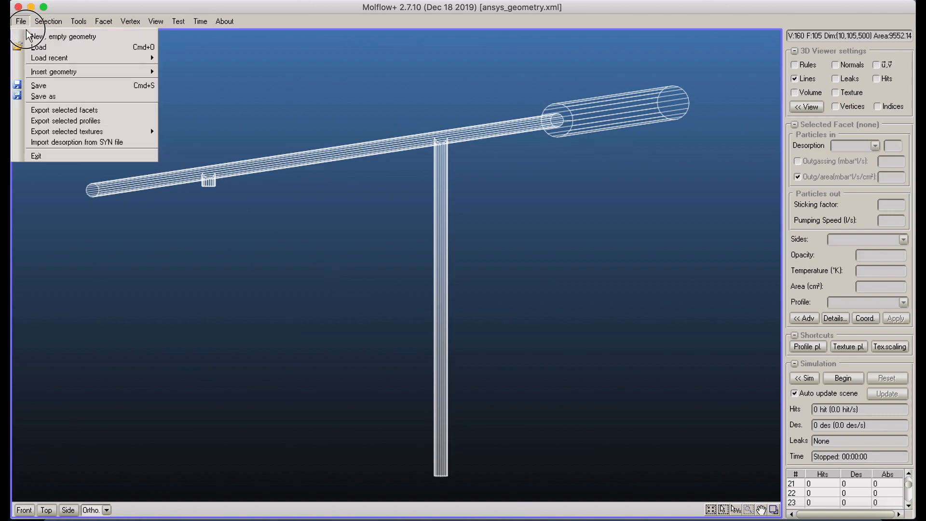
{"action": "left_click", "coordinate": [46, 96]}
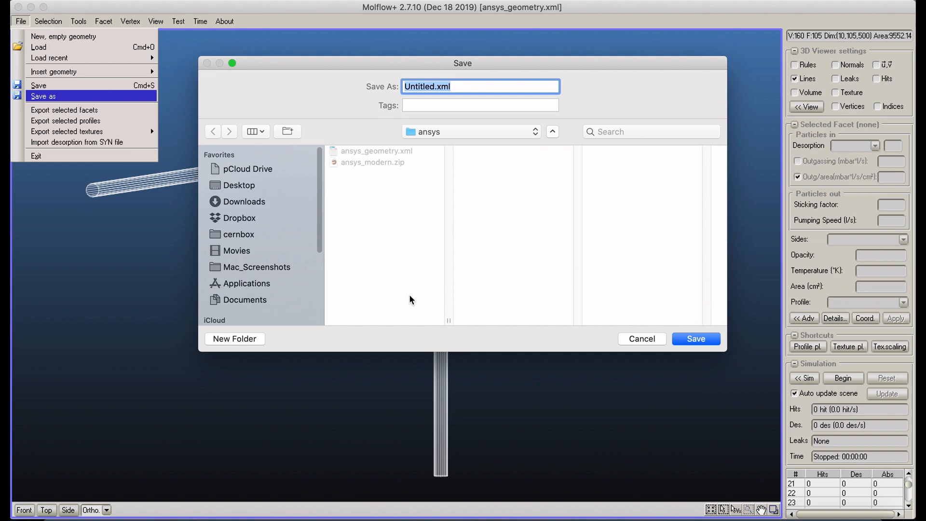
{"action": "type", "text": "ansys_with_physics.zuip"}
{"action": "key", "text": "Return"}
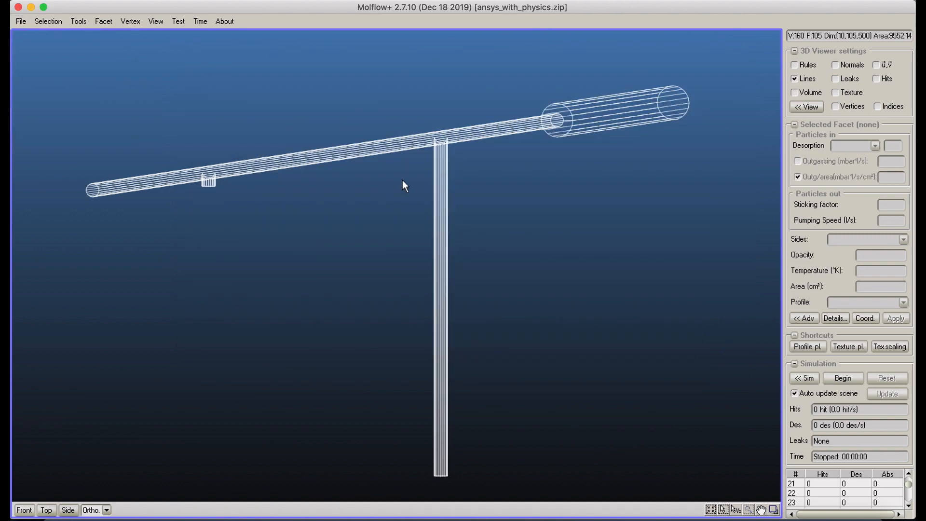
Step: Start the simulation and bring up the pressure column in the facet details of a wide tube wall facet
{"action": "left_click", "coordinate": [842, 378]}
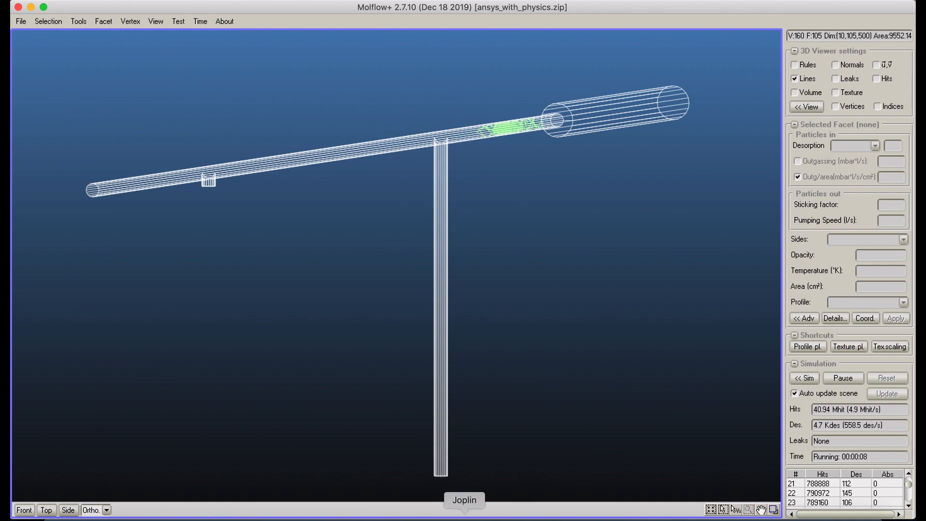
{"action": "right_click_drag", "start_coordinate": [445, 202], "coordinate": [455, 174]}
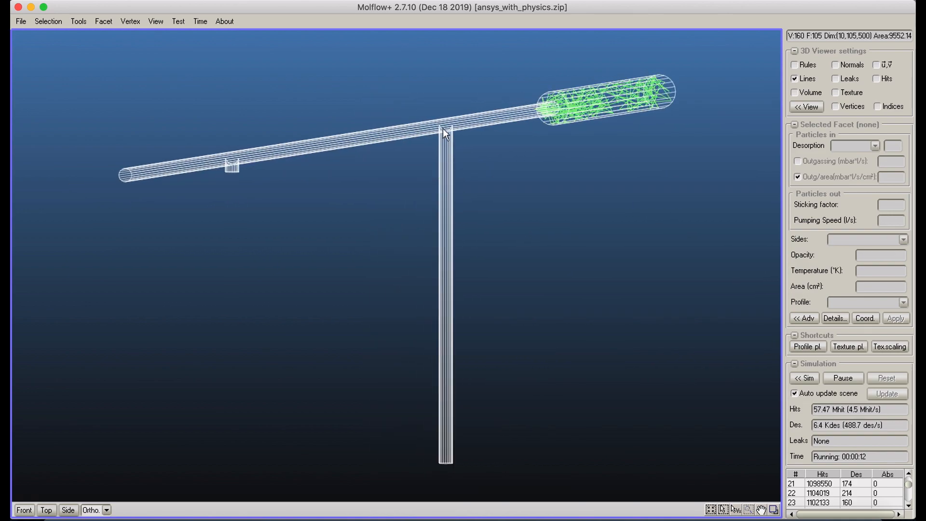
{"action": "left_click", "coordinate": [608, 99]}
{"action": "left_click", "coordinate": [834, 319]}
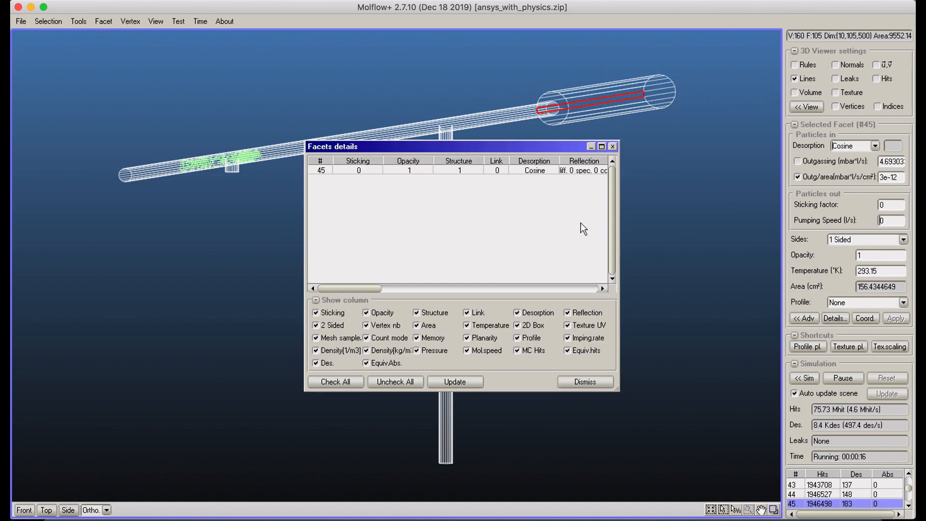
{"action": "left_click_drag", "start_coordinate": [516, 142], "coordinate": [642, 165]}
{"action": "middle_click_drag", "start_coordinate": [546, 120], "coordinate": [477, 117]}
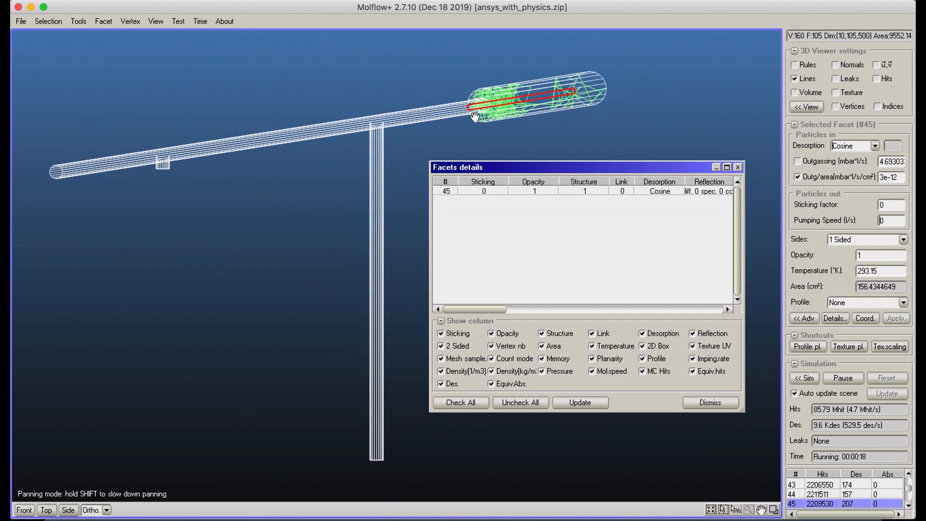
{"action": "left_click_drag", "start_coordinate": [464, 309], "coordinate": [662, 308]}
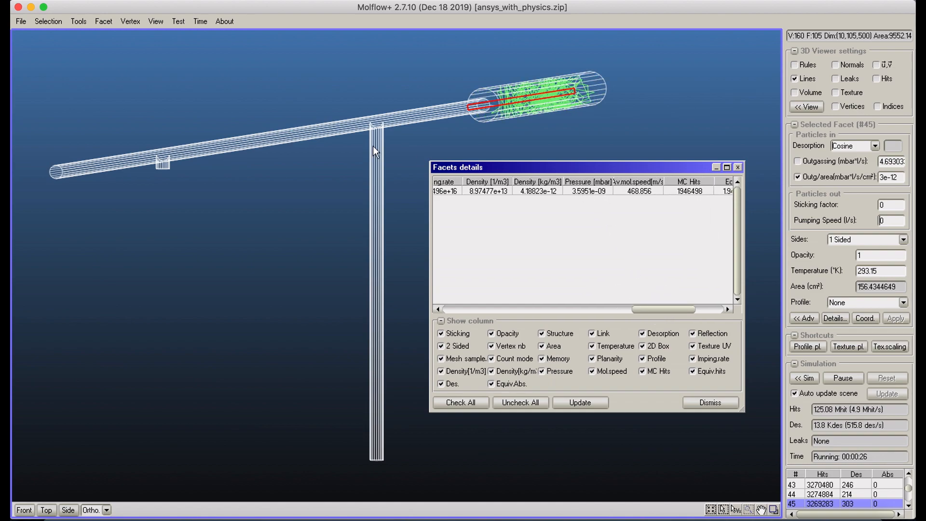
Step: Check the pressure on a facet of the short pump stub and of the long pump tube, and close the facet details
{"action": "left_click", "coordinate": [165, 166]}
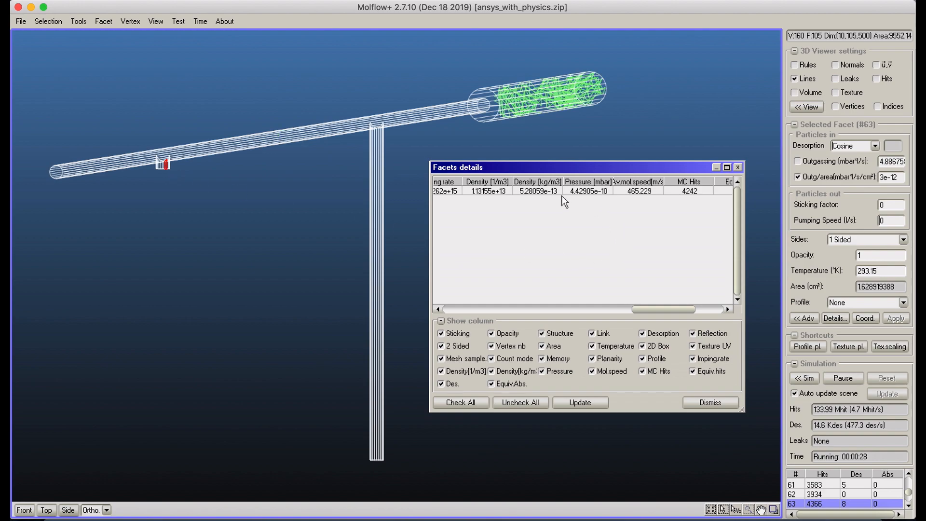
{"action": "left_click", "coordinate": [378, 442]}
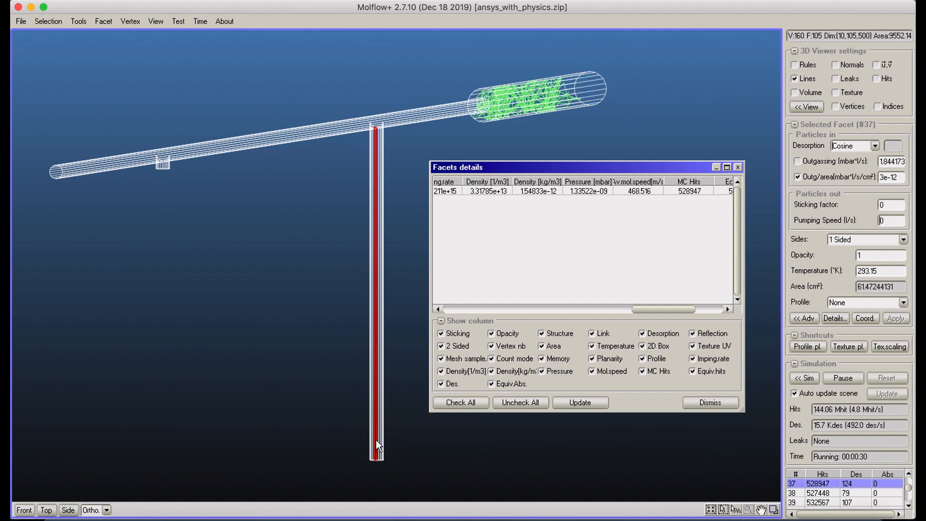
{"action": "left_click", "coordinate": [470, 132]}
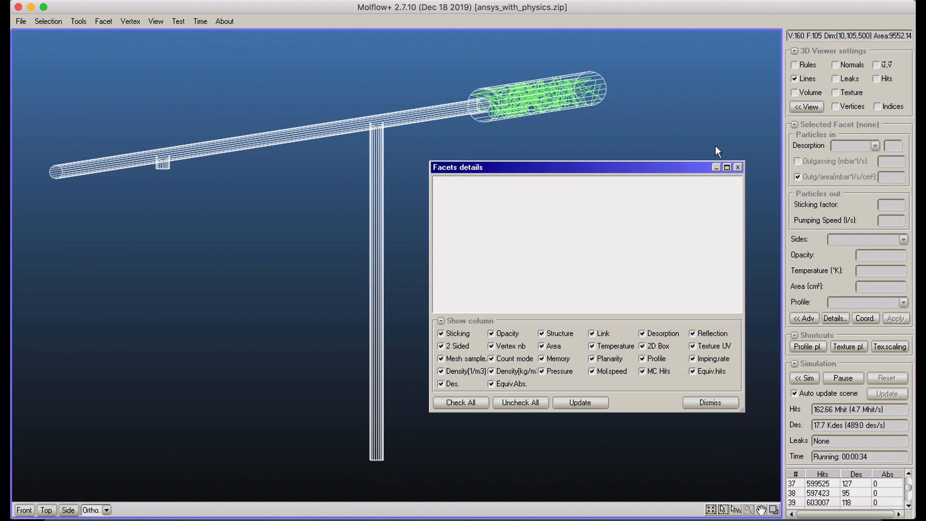
{"action": "left_click", "coordinate": [740, 167]}
{"action": "right_click_drag", "start_coordinate": [627, 178], "coordinate": [582, 177]}
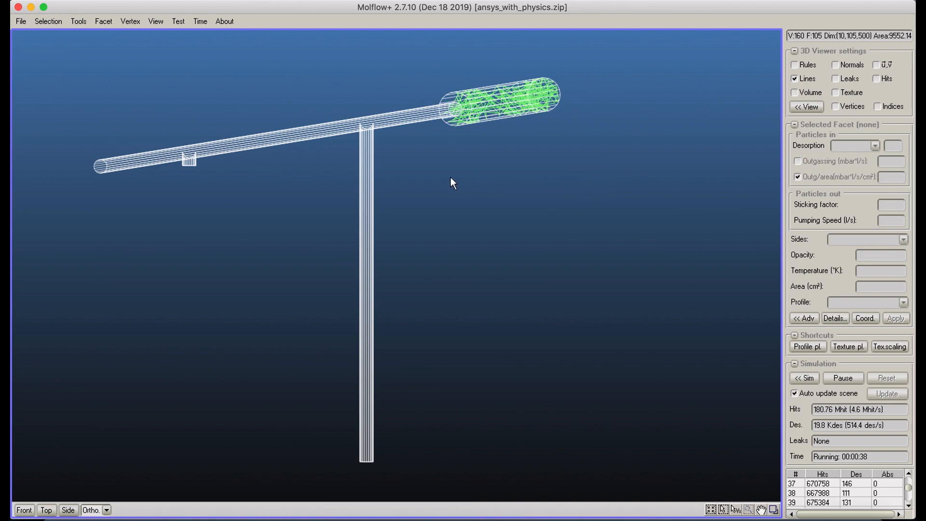
Step: Pause the simulation and apply a 0.5 cells/cm texture to all facets, counting desorption, reflection and absorption
{"action": "left_click", "coordinate": [845, 379]}
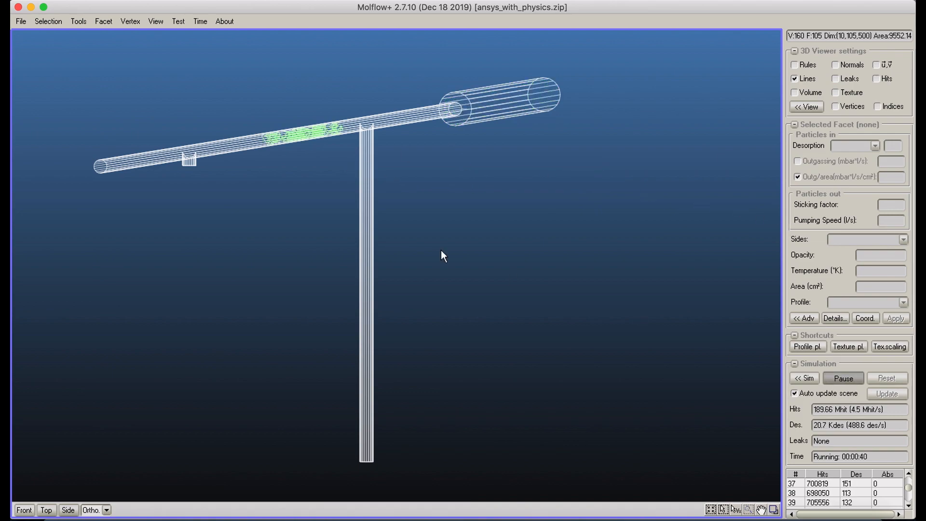
{"action": "left_click_drag", "start_coordinate": [61, 47], "coordinate": [632, 481]}
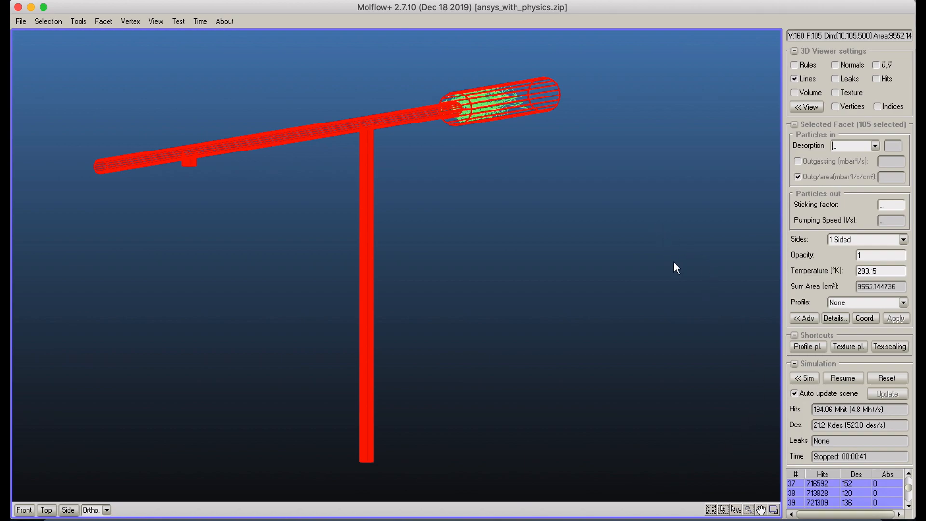
{"action": "left_click", "coordinate": [801, 317]}
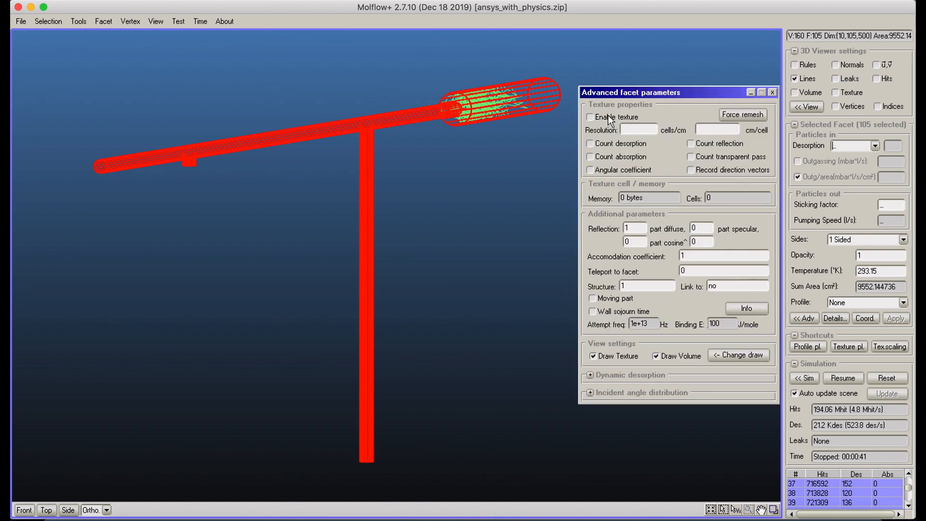
{"action": "left_click", "coordinate": [691, 144]}
{"action": "left_click", "coordinate": [591, 158]}
{"action": "type", "text": "10"}
{"action": "key", "text": "BackSpace"}
{"action": "type", "text": "0.5"}
{"action": "left_click", "coordinate": [892, 318]}
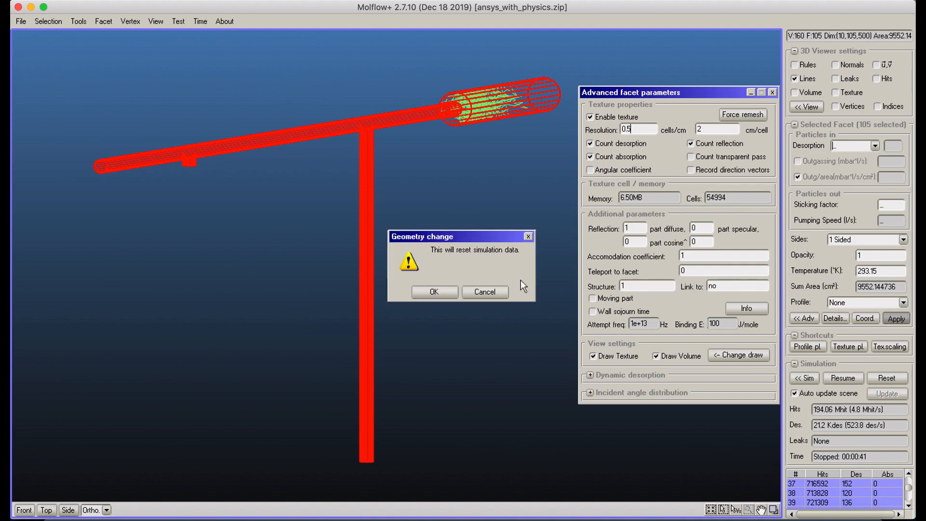
{"action": "left_click", "coordinate": [442, 291]}
Step: Turn on texture display in the 3D viewer, close the advanced facet parameters and clear the facet selection
{"action": "left_click", "coordinate": [853, 93]}
{"action": "left_click", "coordinate": [772, 92]}
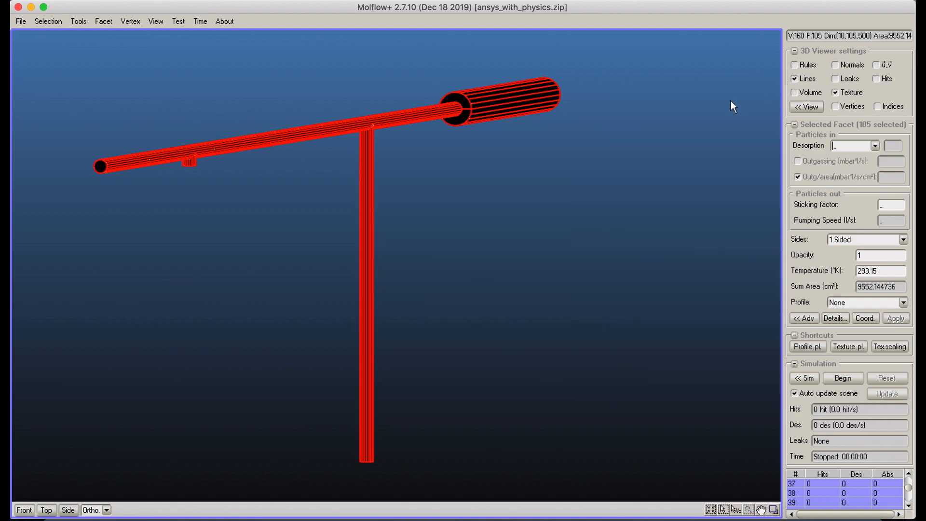
{"action": "left_click", "coordinate": [590, 140]}
{"action": "right_click_drag", "start_coordinate": [590, 141], "coordinate": [593, 143]}
{"action": "middle_click_drag", "start_coordinate": [593, 142], "coordinate": [740, 193]}
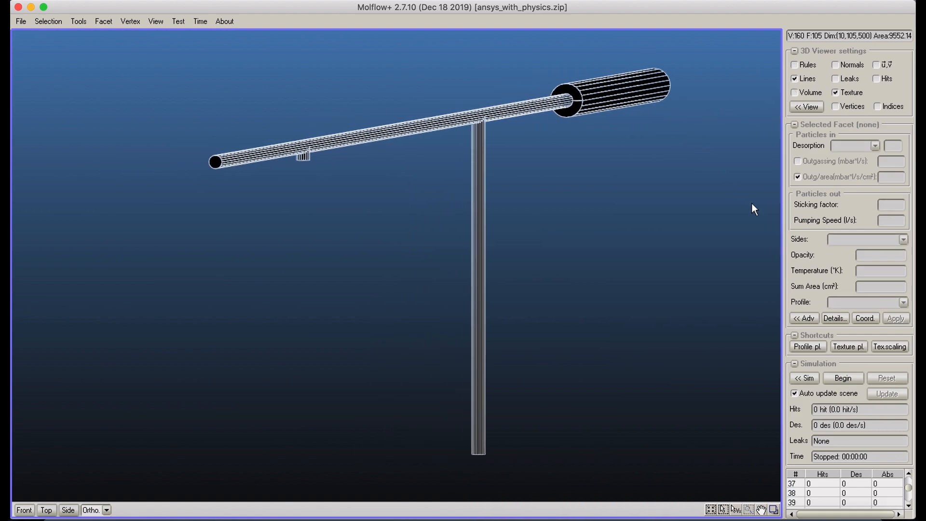
Step: Start the simulation with the textured facets and turn off the particle line display
{"action": "left_click", "coordinate": [844, 379]}
{"action": "scroll", "coordinate": [609, 186], "scroll_direction": "up", "scroll_amount": 2}
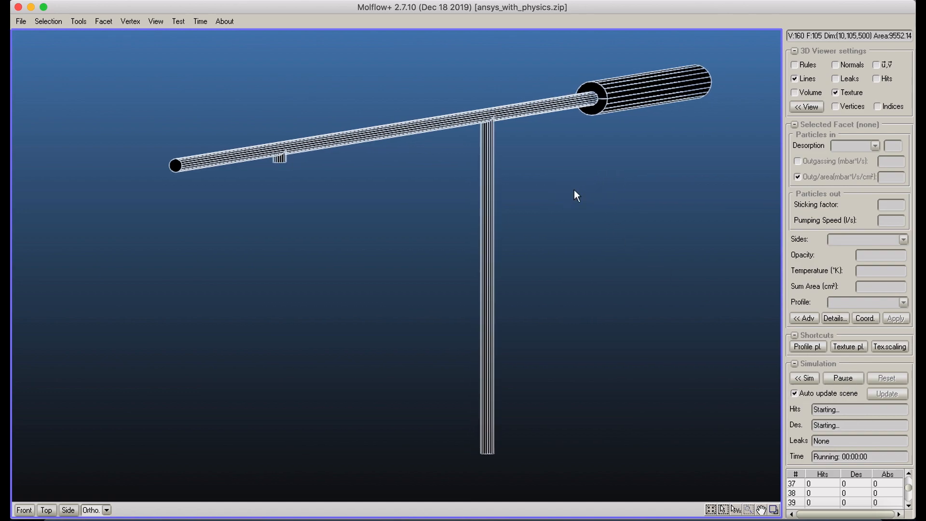
{"action": "left_click", "coordinate": [808, 79]}
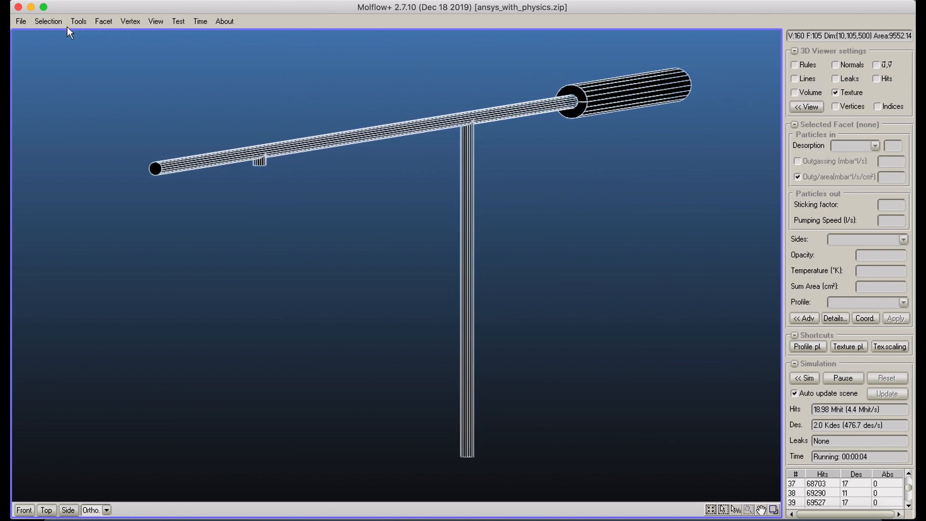
Step: Set the pressure texture scaling to include constant flow and use a logarithmic scale
{"action": "mouse_move", "coordinate": [345, 138]}
{"action": "right_mouse_down"}
{"action": "mouse_move", "coordinate": [195, 141]}
{"action": "mouse_move", "coordinate": [351, 141]}
{"action": "right_mouse_up"}
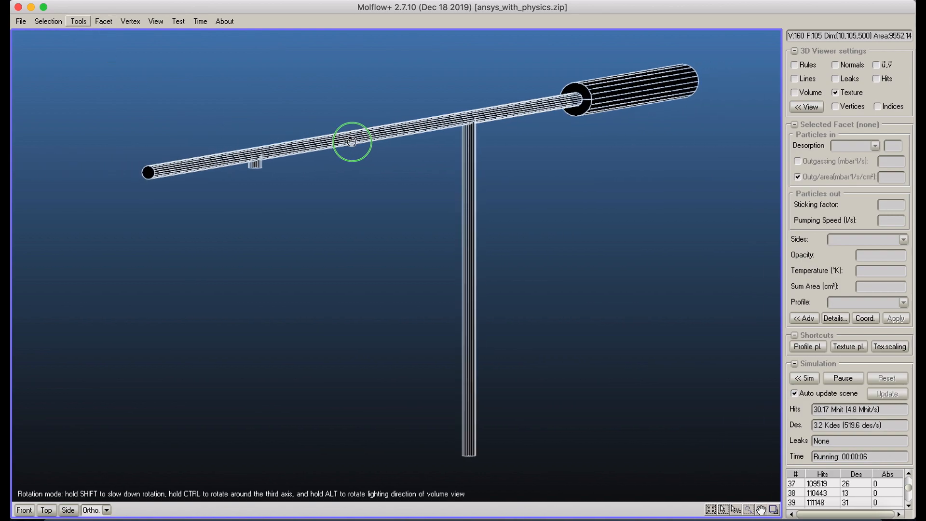
{"action": "left_click", "coordinate": [78, 21]}
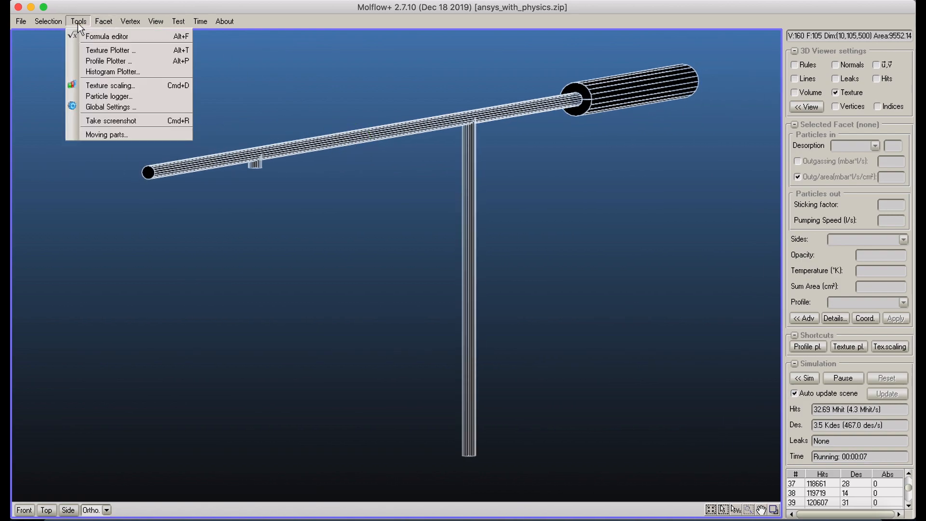
{"action": "left_click", "coordinate": [102, 90]}
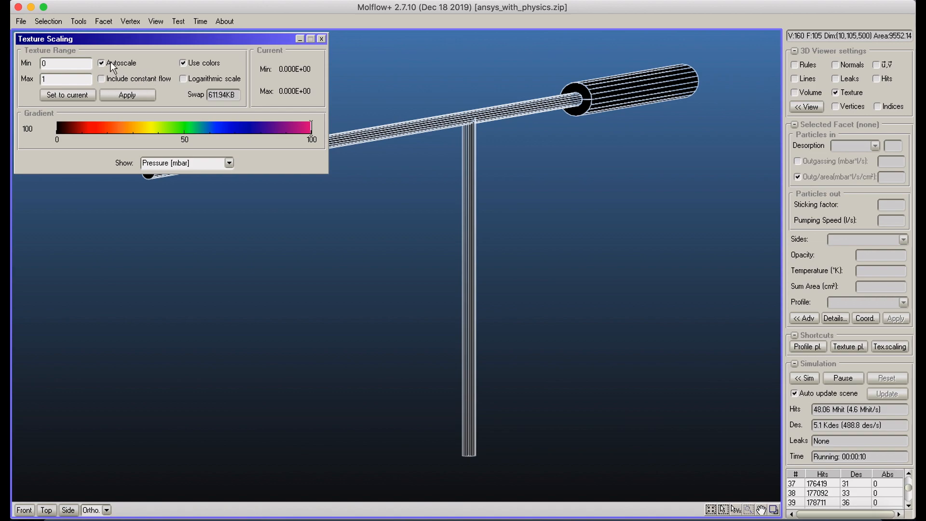
{"action": "left_click", "coordinate": [147, 79]}
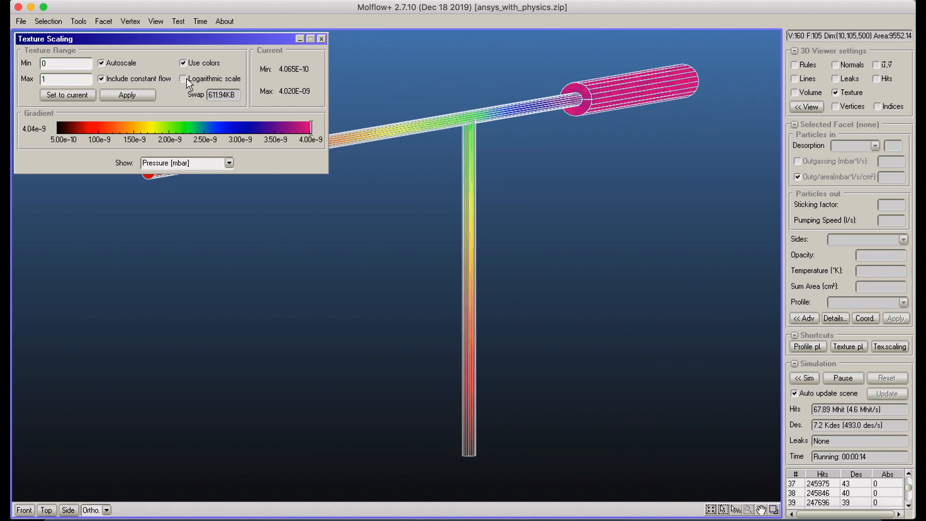
{"action": "right_click_drag", "start_coordinate": [441, 161], "coordinate": [588, 197]}
{"action": "middle_click_drag", "start_coordinate": [589, 197], "coordinate": [594, 187]}
{"action": "right_click_drag", "start_coordinate": [594, 187], "coordinate": [560, 162]}
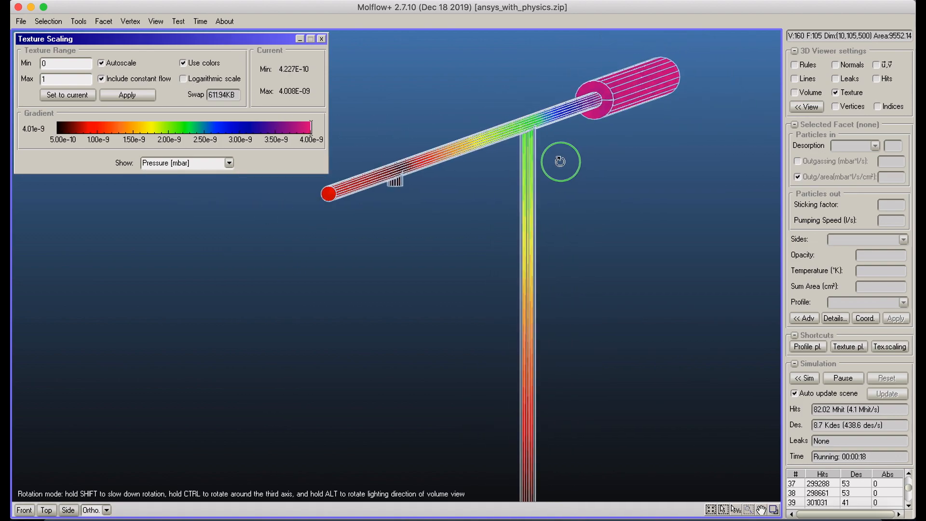
{"action": "middle_click_drag", "start_coordinate": [560, 161], "coordinate": [632, 139]}
{"action": "left_click", "coordinate": [222, 78]}
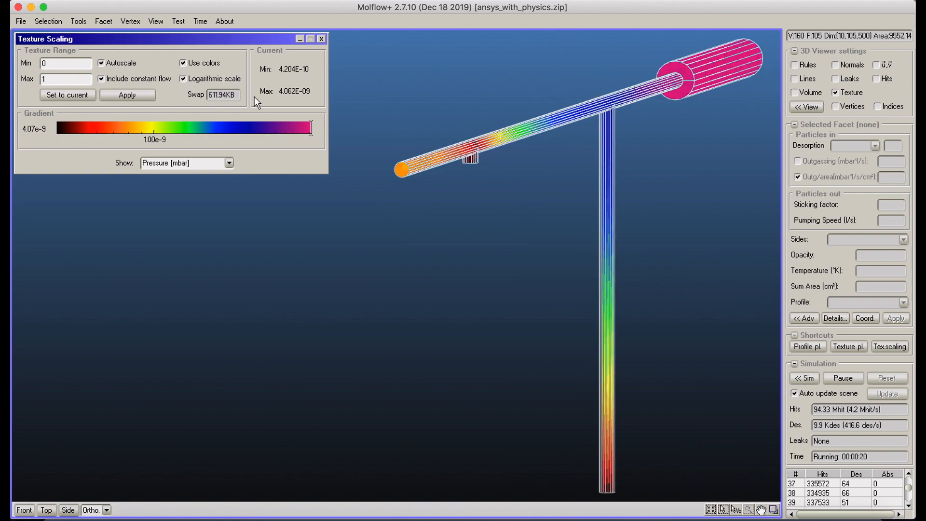
Step: Pause the running simulation with the whole system in view
{"action": "right_click_drag", "start_coordinate": [570, 206], "coordinate": [550, 192]}
{"action": "middle_click_drag", "start_coordinate": [550, 192], "coordinate": [527, 192]}
{"action": "left_click", "coordinate": [849, 381]}
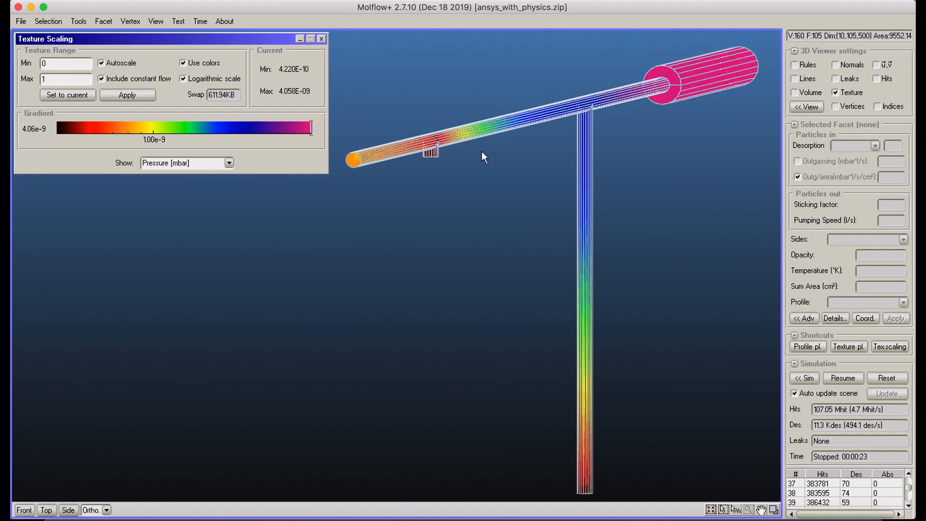
Step: Examine the pressure texture up close along the main tube, around the short pump stub and at the end of the long pump tube
{"action": "scroll", "coordinate": [482, 152], "scroll_direction": "up", "scroll_amount": 5}
{"action": "middle_click_drag", "start_coordinate": [473, 100], "coordinate": [473, 273]}
{"action": "middle_click_drag", "start_coordinate": [513, 96], "coordinate": [490, 284]}
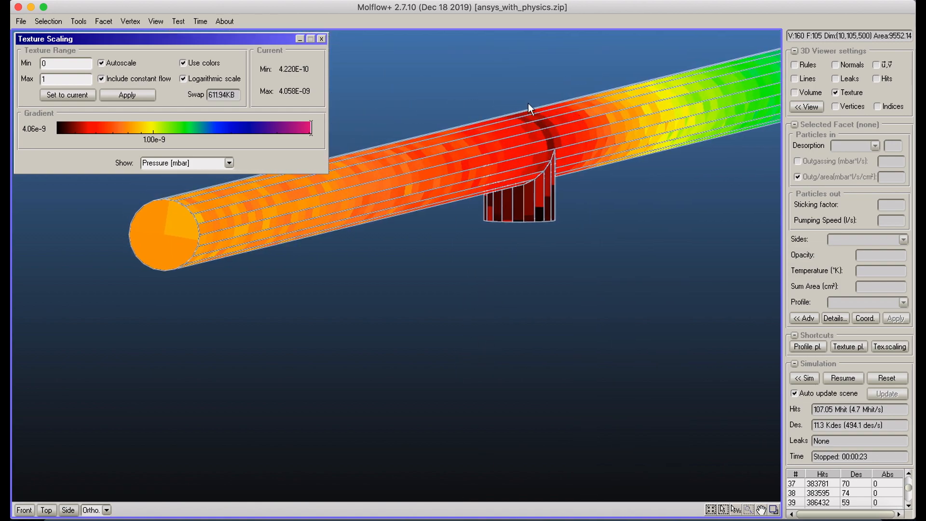
{"action": "middle_click_drag", "start_coordinate": [625, 190], "coordinate": [479, 270]}
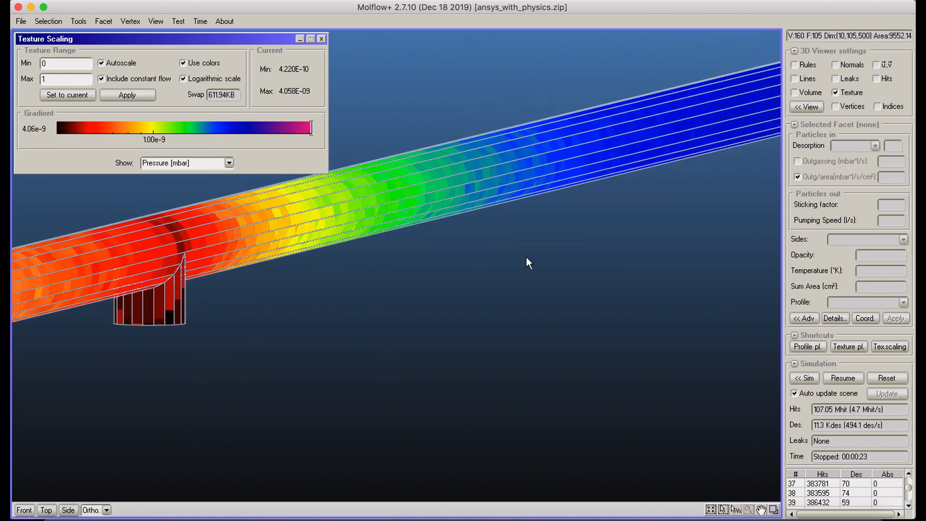
{"action": "scroll", "coordinate": [479, 270], "scroll_direction": "down", "scroll_amount": 3}
{"action": "scroll", "coordinate": [484, 180], "scroll_direction": "down", "scroll_amount": 5}
{"action": "middle_click_drag", "start_coordinate": [464, 304], "coordinate": [541, 65]}
{"action": "scroll", "coordinate": [488, 220], "scroll_direction": "up", "scroll_amount": 5}
{"action": "middle_click_drag", "start_coordinate": [579, 285], "coordinate": [335, 409]}
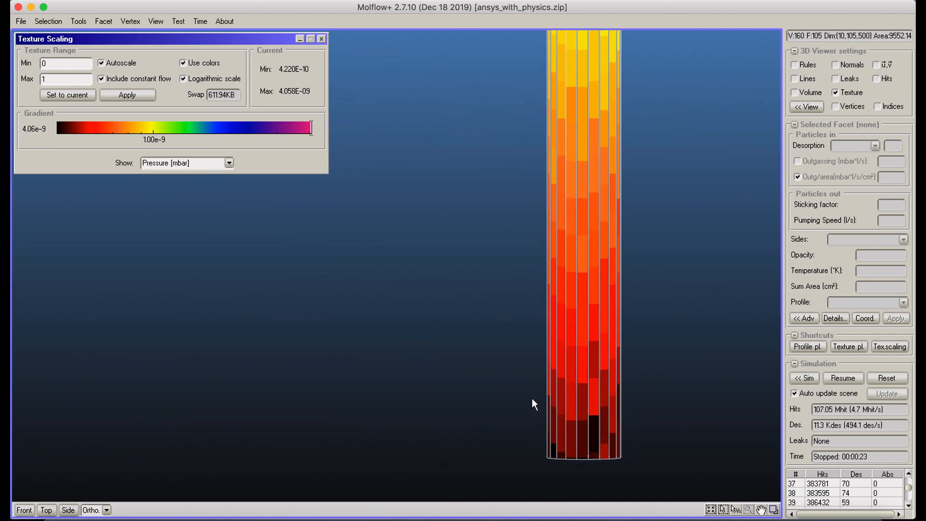
{"action": "scroll", "coordinate": [554, 330], "scroll_direction": "down", "scroll_amount": 5}
{"action": "middle_click_drag", "start_coordinate": [497, 236], "coordinate": [520, 441]}
{"action": "scroll", "coordinate": [503, 265], "scroll_direction": "down", "scroll_amount": 1}
{"action": "middle_click_drag", "start_coordinate": [500, 257], "coordinate": [618, 241]}
{"action": "right_click_drag", "start_coordinate": [623, 236], "coordinate": [587, 233]}
{"action": "middle_click_drag", "start_coordinate": [587, 233], "coordinate": [510, 264]}
{"action": "right_click_drag", "start_coordinate": [539, 264], "coordinate": [570, 294]}
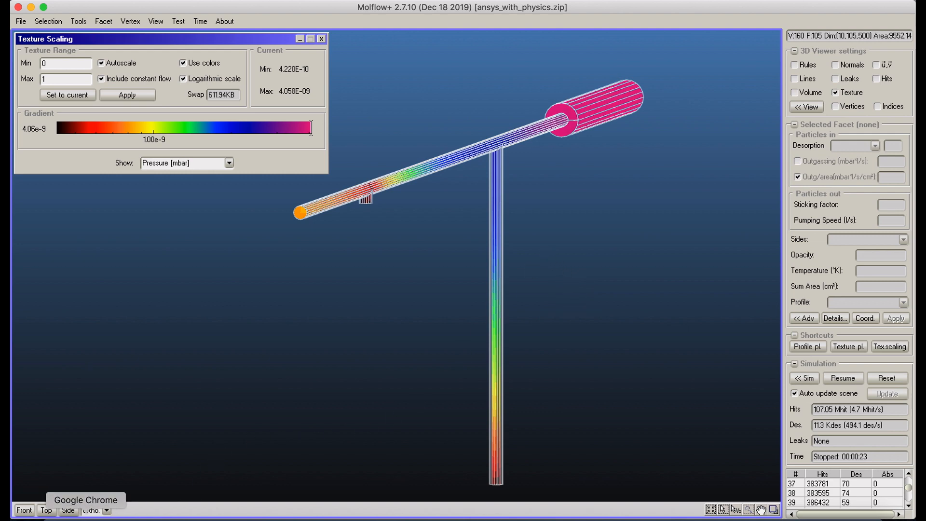
Step: Switch to the paper in Google Chrome, examine the Fig. 3 pressure curve of the 500 cm tube, and return to Molflow+
{"action": "left_click", "coordinate": [85, 519]}
{"action": "scroll", "coordinate": [519, 249], "scroll_direction": "down", "scroll_amount": 15}
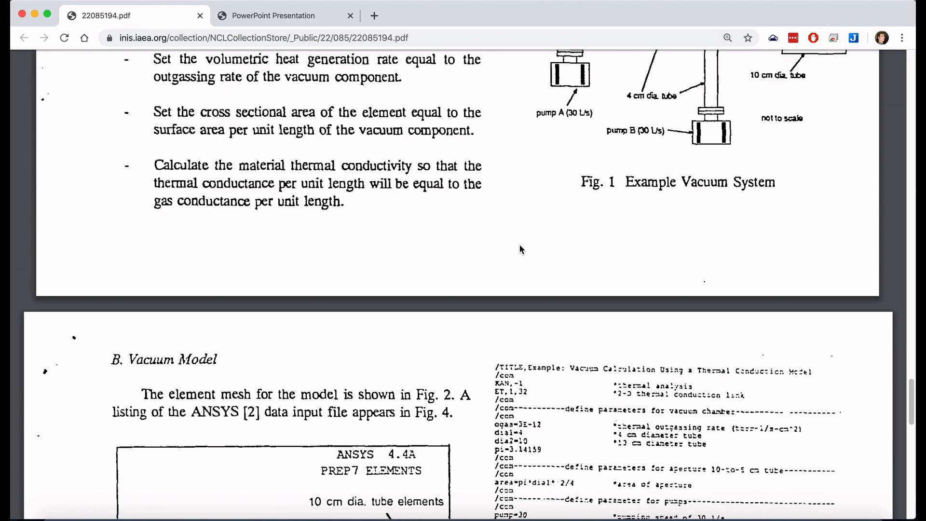
{"action": "scroll", "coordinate": [520, 249], "scroll_direction": "down", "scroll_amount": 5}
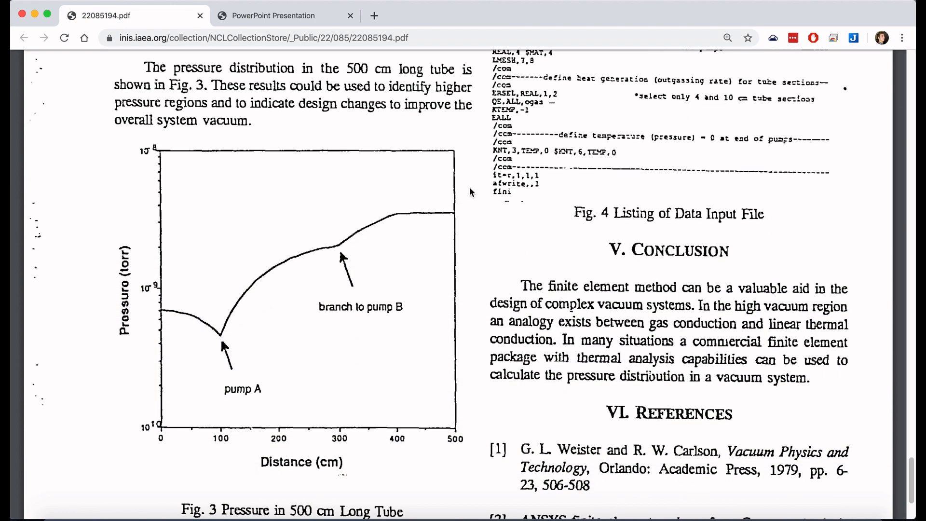
{"action": "left_click", "coordinate": [774, 519]}
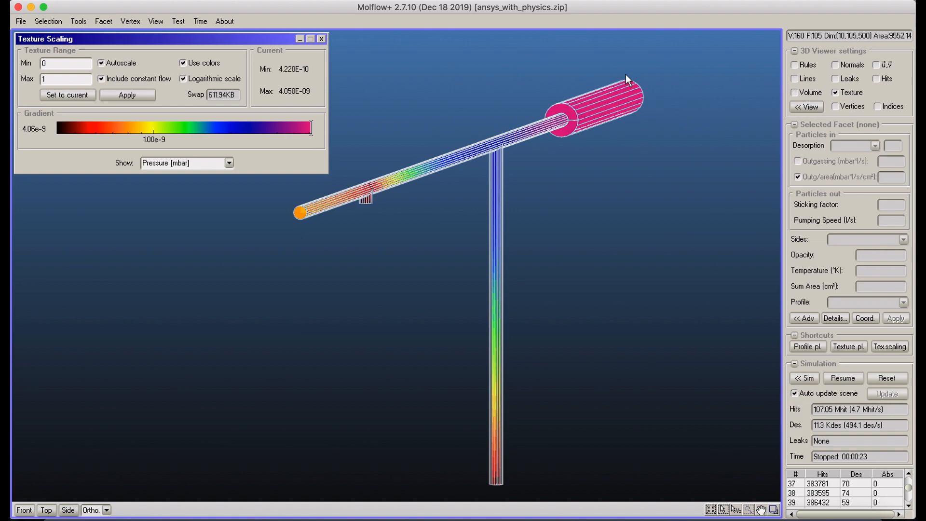
Step: Turn off the texture display and show the main tube's wireframe up close from its small end
{"action": "left_click", "coordinate": [837, 93]}
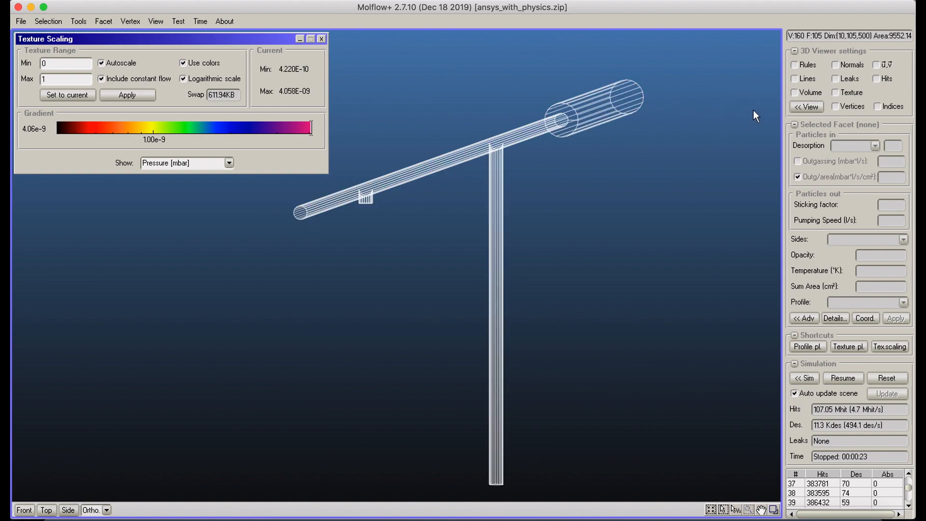
{"action": "right_click_drag", "start_coordinate": [576, 155], "coordinate": [569, 155]}
{"action": "scroll", "coordinate": [570, 155], "scroll_direction": "up", "scroll_amount": 3}
{"action": "middle_click_drag", "start_coordinate": [569, 155], "coordinate": [515, 331]}
{"action": "scroll", "coordinate": [534, 271], "scroll_direction": "up", "scroll_amount": 8}
{"action": "scroll", "coordinate": [545, 269], "scroll_direction": "down", "scroll_amount": 3}
{"action": "right_click_drag", "start_coordinate": [545, 269], "coordinate": [569, 240]}
{"action": "middle_click_drag", "start_coordinate": [569, 239], "coordinate": [527, 263]}
{"action": "right_click_drag", "start_coordinate": [527, 262], "coordinate": [477, 282]}
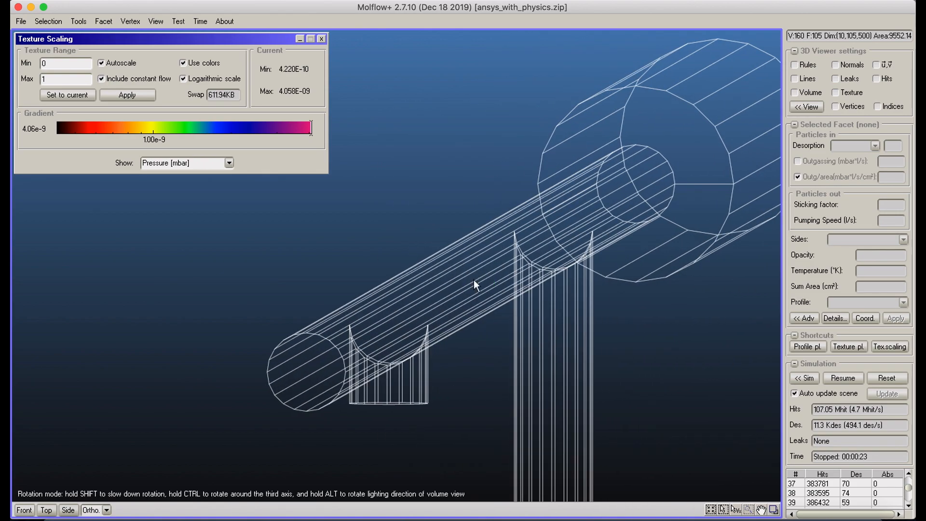
{"action": "middle_click_drag", "start_coordinate": [478, 282], "coordinate": [409, 289]}
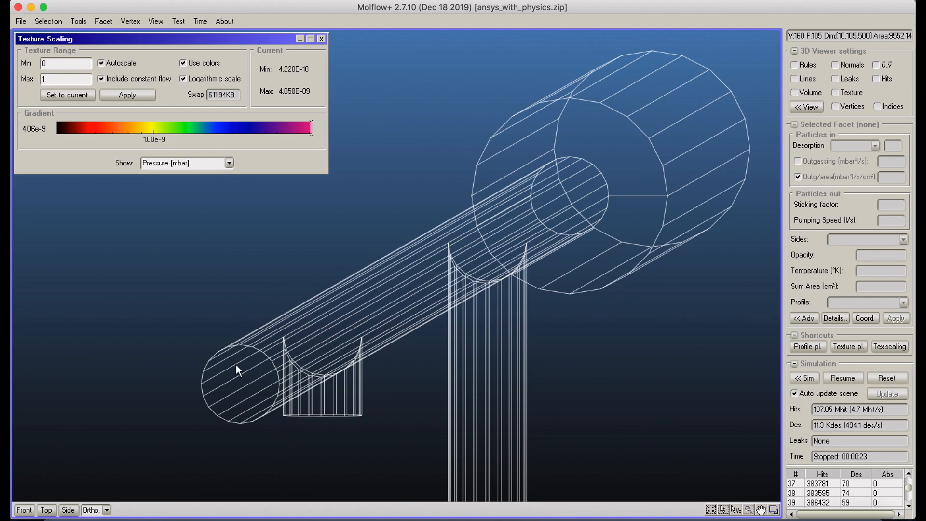
Step: From the front view, select all the vertices at the very top and very bottom of the 4 cm main tube
{"action": "left_click", "coordinate": [237, 424]}
{"action": "left_click", "coordinate": [24, 511]}
{"action": "scroll", "coordinate": [386, 203], "scroll_direction": "up", "scroll_amount": 3}
{"action": "middle_click_drag", "start_coordinate": [397, 208], "coordinate": [374, 477]}
{"action": "scroll", "coordinate": [396, 222], "scroll_direction": "up", "scroll_amount": 5}
{"action": "scroll", "coordinate": [393, 203], "scroll_direction": "down", "scroll_amount": 5}
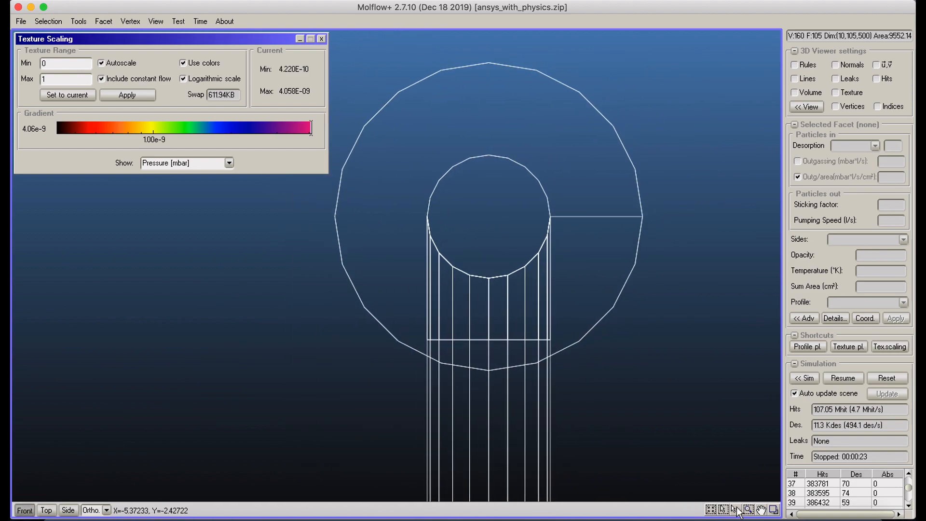
{"action": "key", "text": "Tab"}
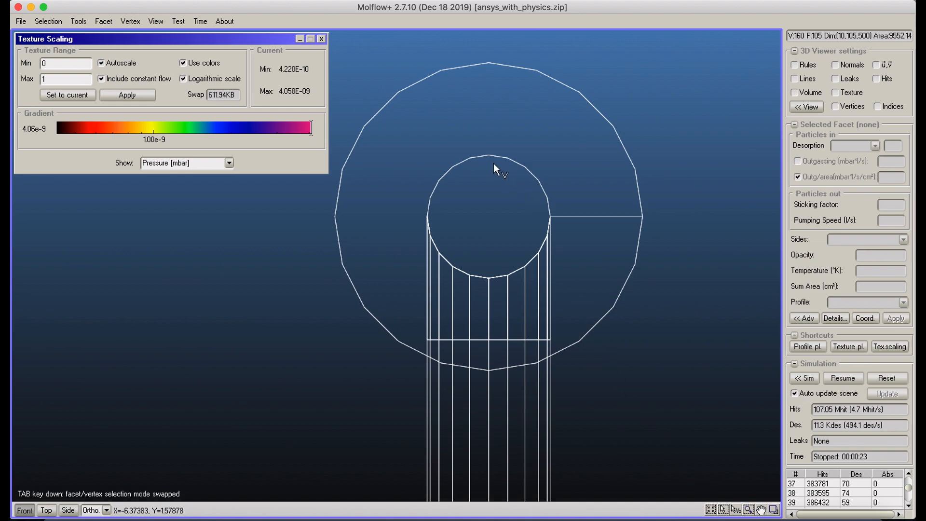
{"action": "left_click", "coordinate": [489, 156]}
{"action": "left_click", "coordinate": [489, 278], "text": "shift"}
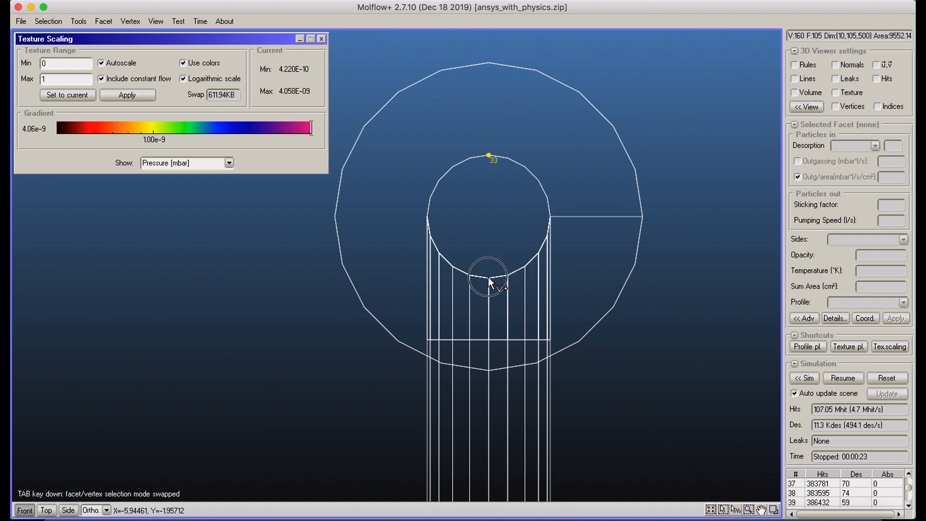
{"action": "left_click_drag", "start_coordinate": [484, 150], "coordinate": [495, 296], "text": "shift"}
{"action": "right_click_drag", "start_coordinate": [533, 260], "coordinate": [461, 303]}
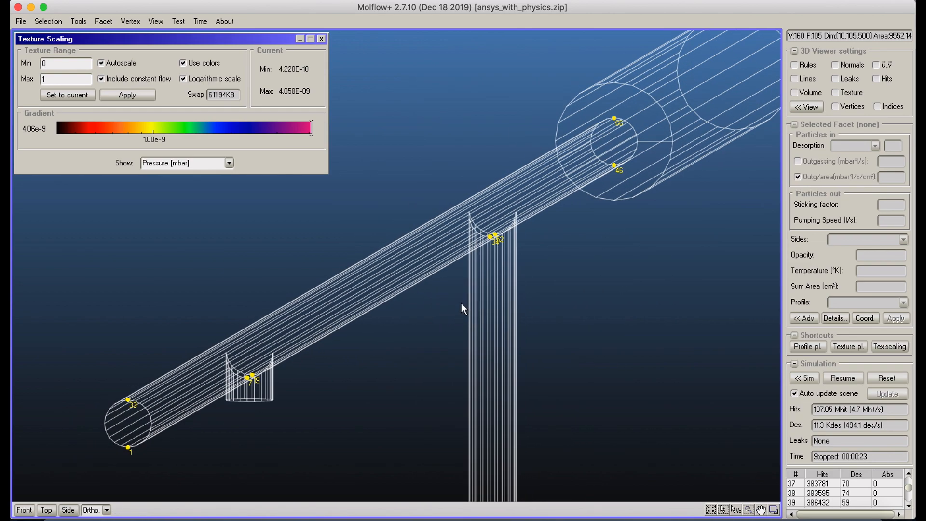
{"action": "scroll", "coordinate": [441, 269], "scroll_direction": "down", "scroll_amount": 2}
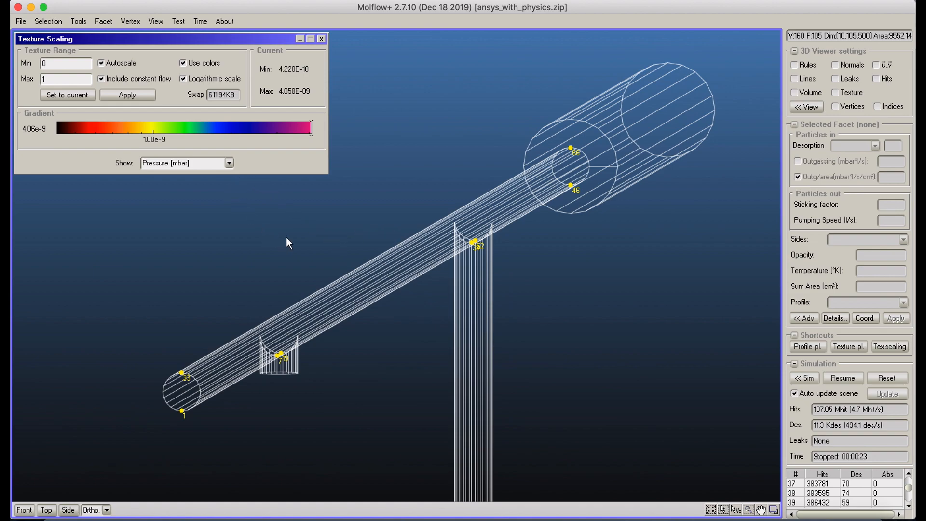
Step: Deselect the vertices beyond the small end cap, keeping its top and bottom vertices selected, and close the texture scaling window
{"action": "left_click", "coordinate": [737, 510]}
{"action": "left_click_drag", "start_coordinate": [594, 137], "coordinate": [265, 403], "text": "ctrl"}
{"action": "left_click", "coordinate": [322, 38]}
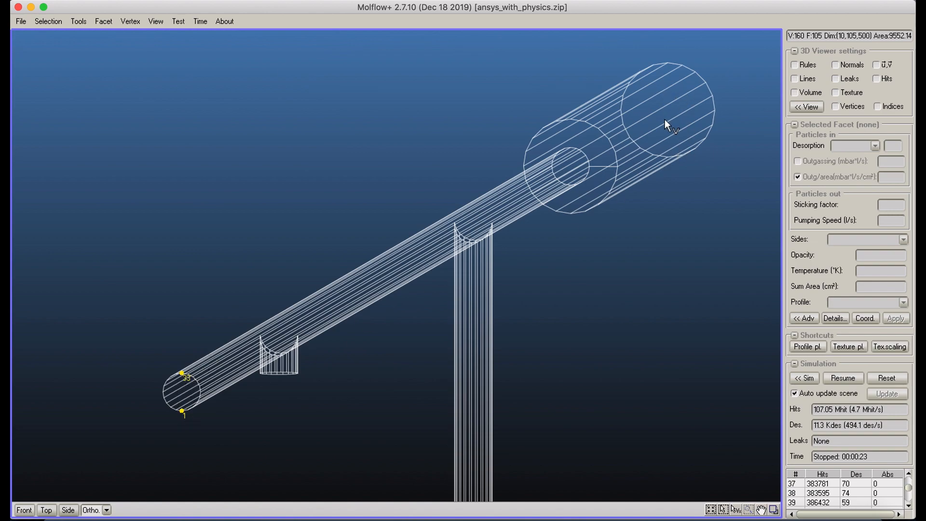
Step: Project copies of the two selected vertices onto the plane of the 10 cm tube's far end facet, accepting the simulation reset
{"action": "left_click", "coordinate": [131, 21]}
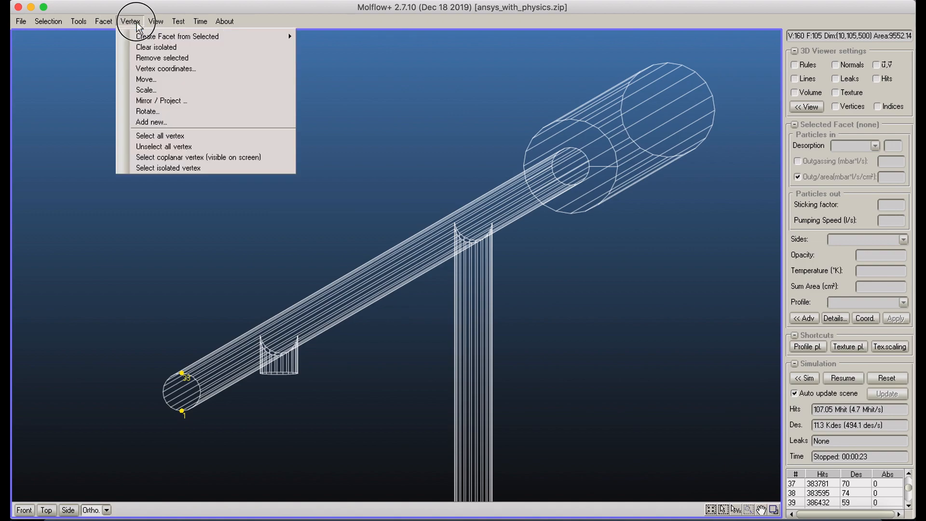
{"action": "left_click", "coordinate": [172, 103]}
{"action": "left_click_drag", "start_coordinate": [383, 191], "coordinate": [124, 57]}
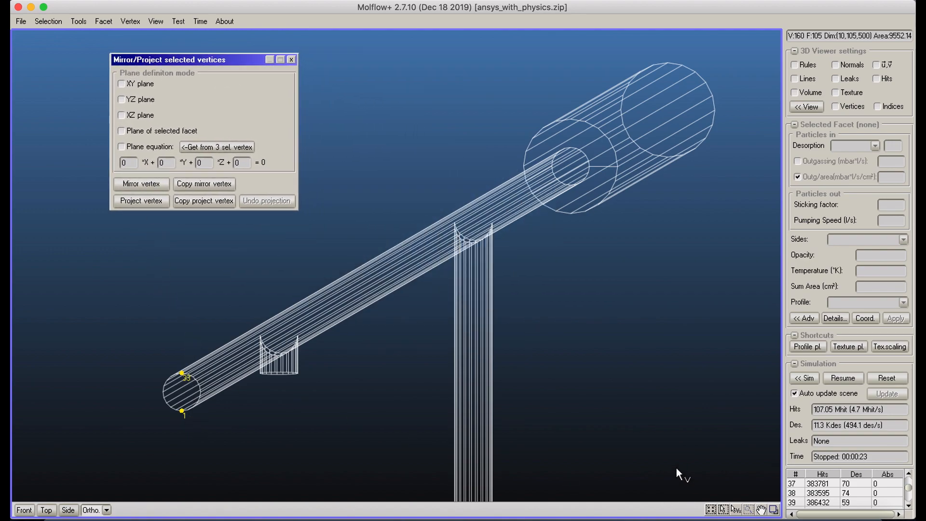
{"action": "left_click", "coordinate": [685, 122]}
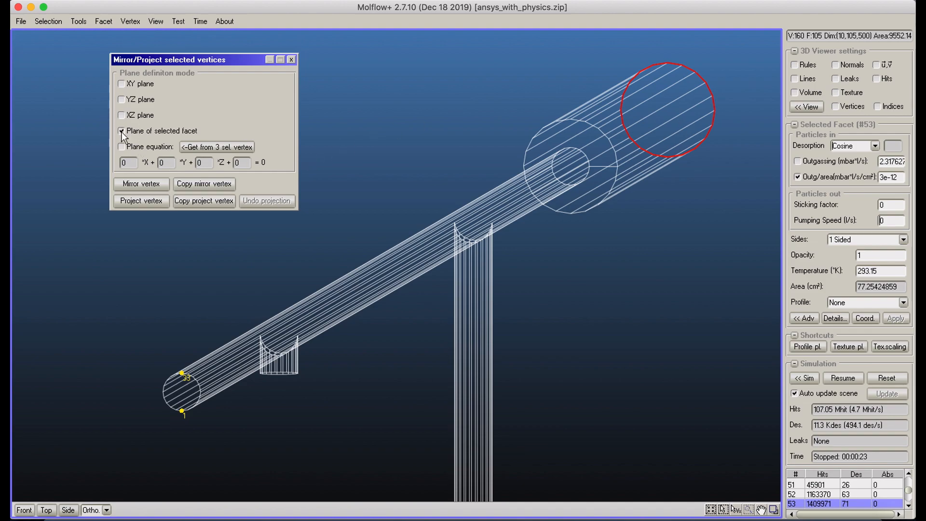
{"action": "left_click", "coordinate": [195, 132]}
{"action": "left_click", "coordinate": [188, 204]}
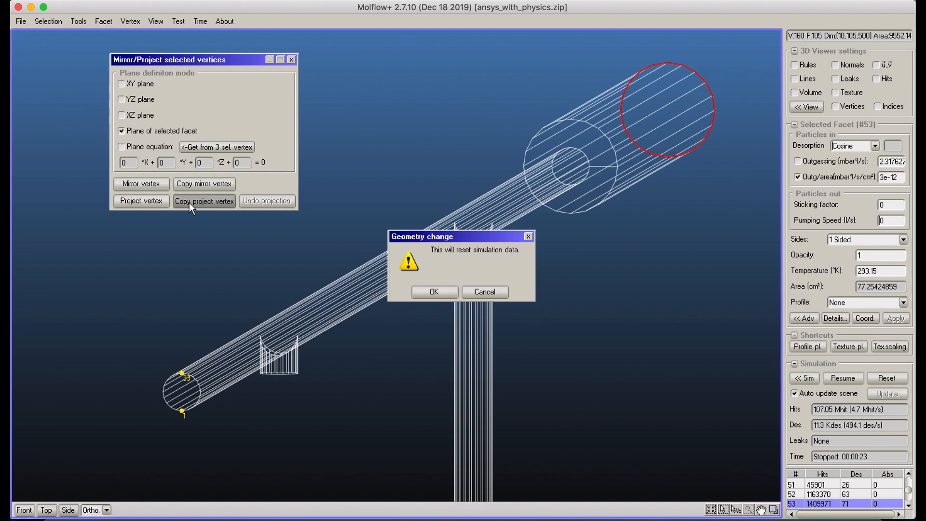
{"action": "left_click", "coordinate": [425, 291]}
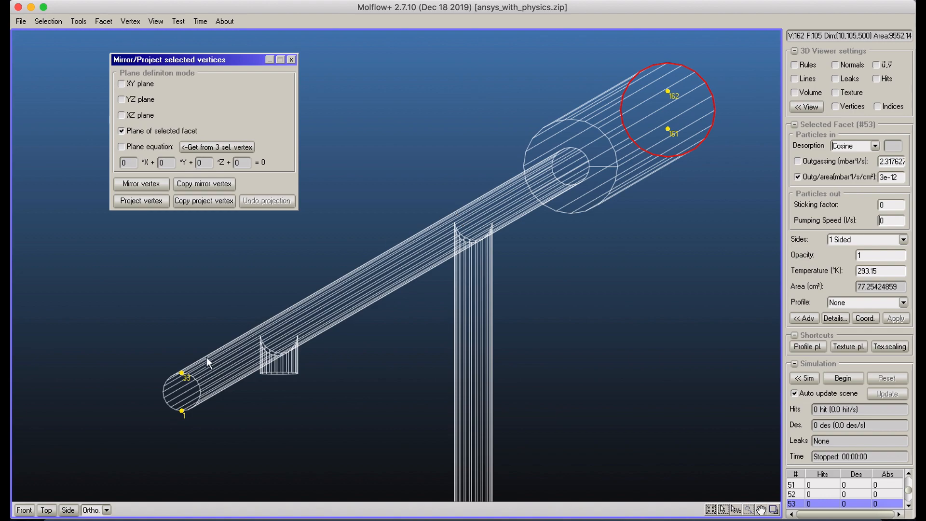
{"action": "left_click", "coordinate": [292, 59]}
Step: Create a convex hull facet from the four selected vertices, running lengthwise through the tube, and clear the vertex selection
{"action": "left_click", "coordinate": [130, 21]}
{"action": "mouse_move", "coordinate": [150, 37]}
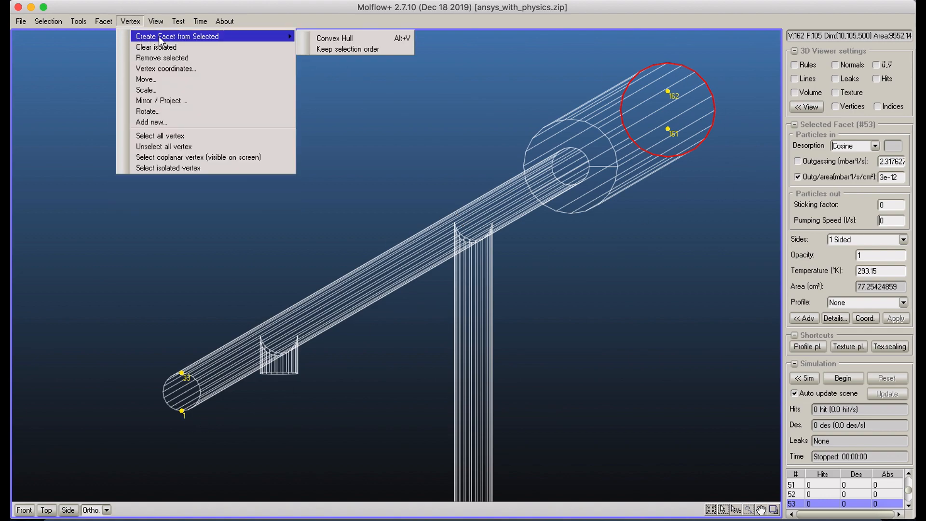
{"action": "left_click", "coordinate": [343, 39]}
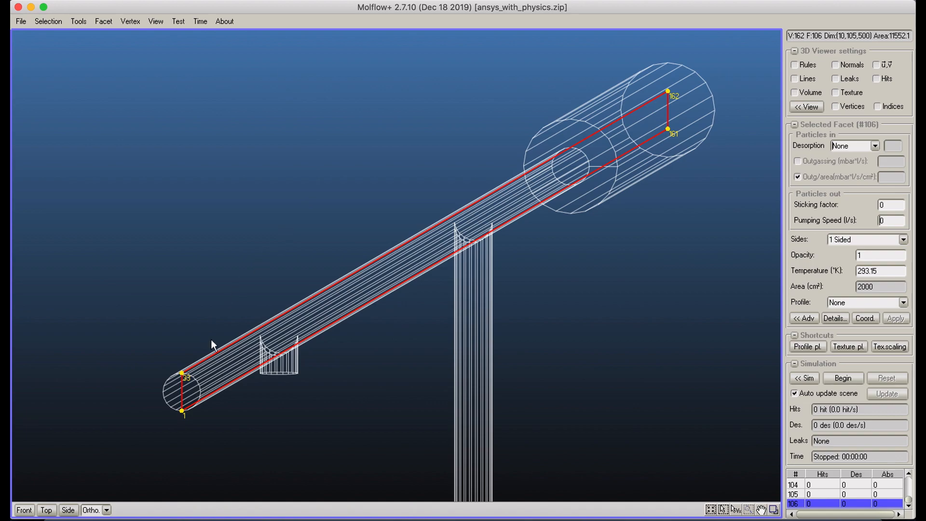
{"action": "key", "text": "Tab"}
{"action": "left_click", "coordinate": [392, 96]}
Step: Check the lengthwise facet's U and V vectors, choose its profile as Pressure, density (U), and hide the vectors again
{"action": "left_click", "coordinate": [877, 65]}
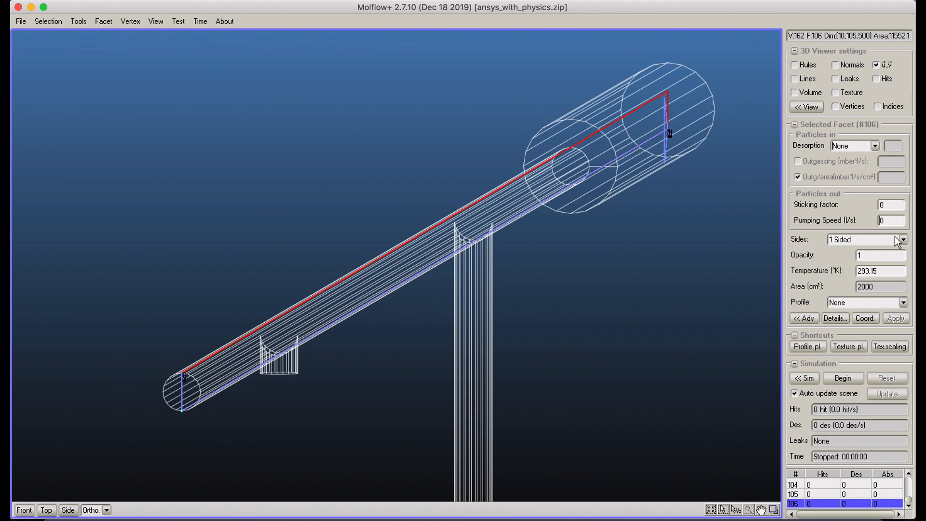
{"action": "left_click", "coordinate": [904, 303]}
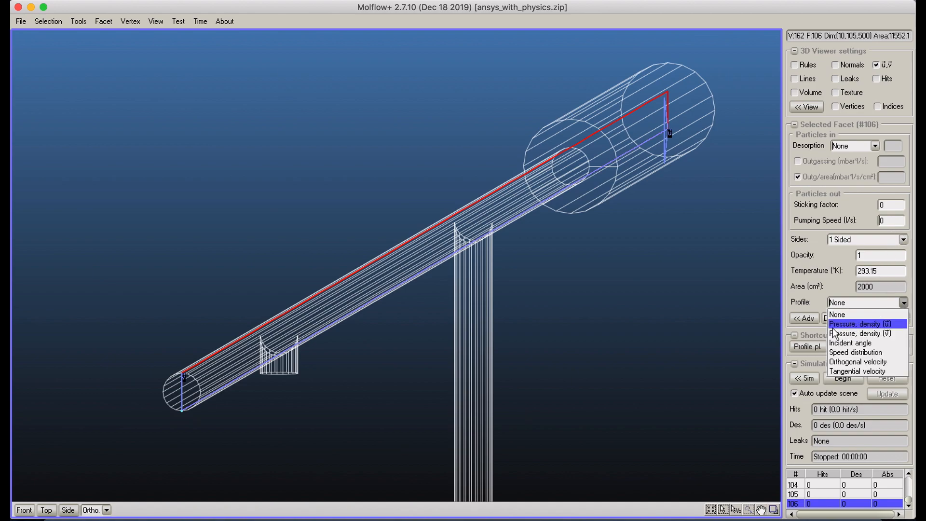
{"action": "left_click", "coordinate": [877, 324]}
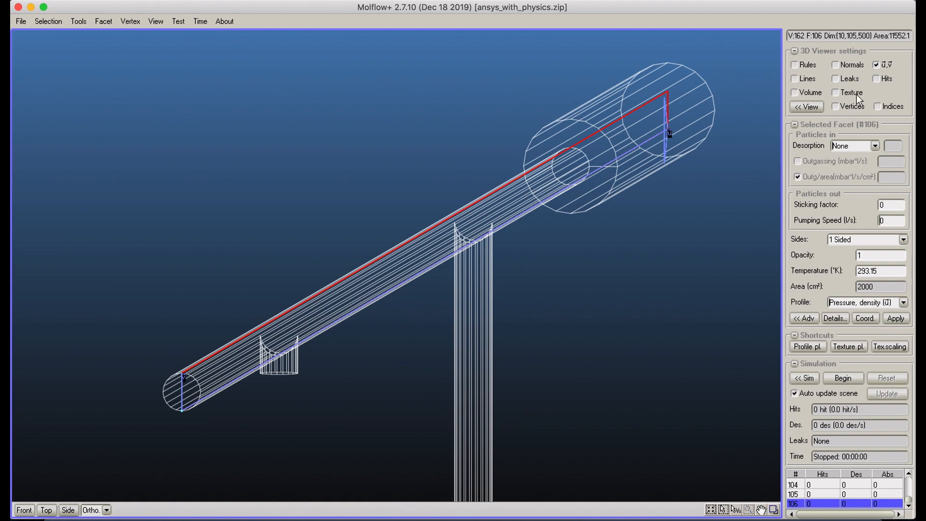
{"action": "left_click", "coordinate": [886, 65]}
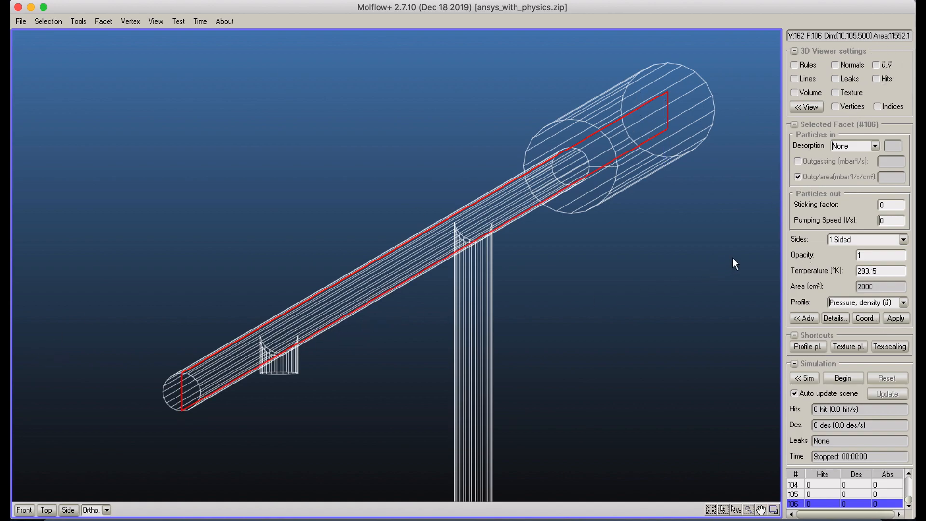
Step: Set the lengthwise facet's opacity to 0, make it 2 Sided, and apply its facet settings
{"action": "double_click", "coordinate": [883, 255]}
{"action": "type", "text": "0"}
{"action": "left_click", "coordinate": [904, 240]}
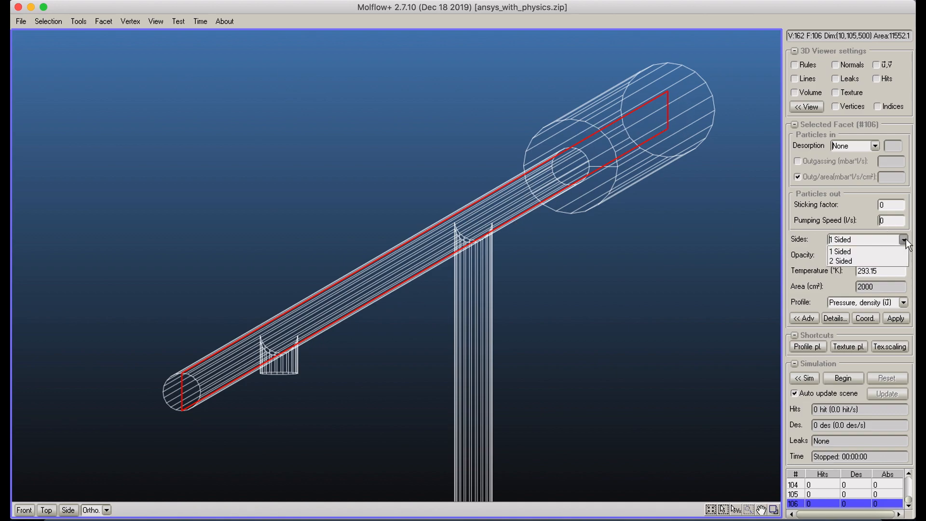
{"action": "left_click", "coordinate": [861, 261]}
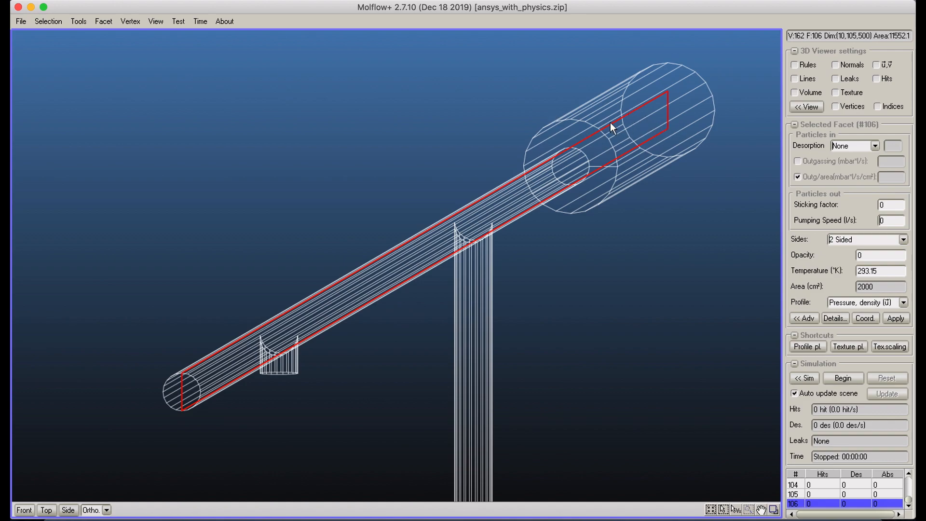
{"action": "left_click", "coordinate": [896, 320]}
Step: Run the simulation with the new transparent facet for a few seconds and pause it
{"action": "scroll", "coordinate": [577, 262], "scroll_direction": "down", "scroll_amount": 8}
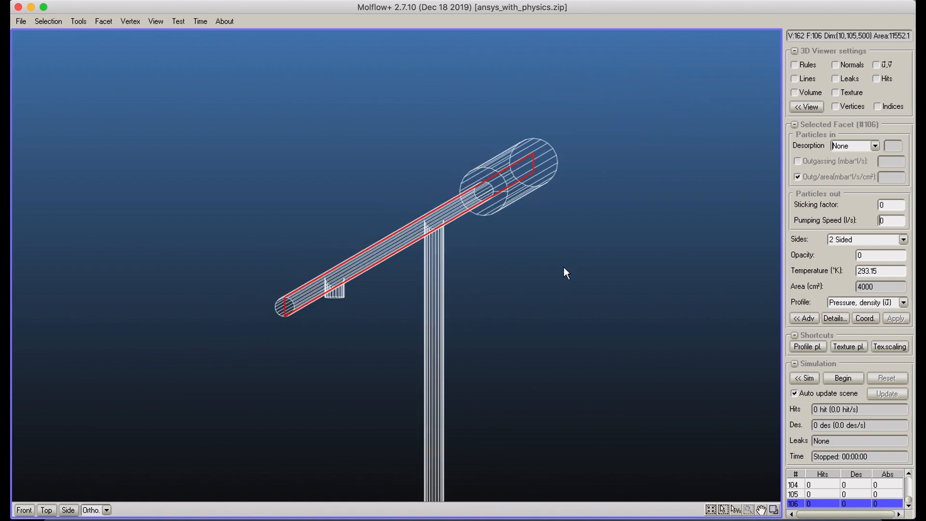
{"action": "left_click", "coordinate": [843, 377]}
{"action": "left_click", "coordinate": [693, 302]}
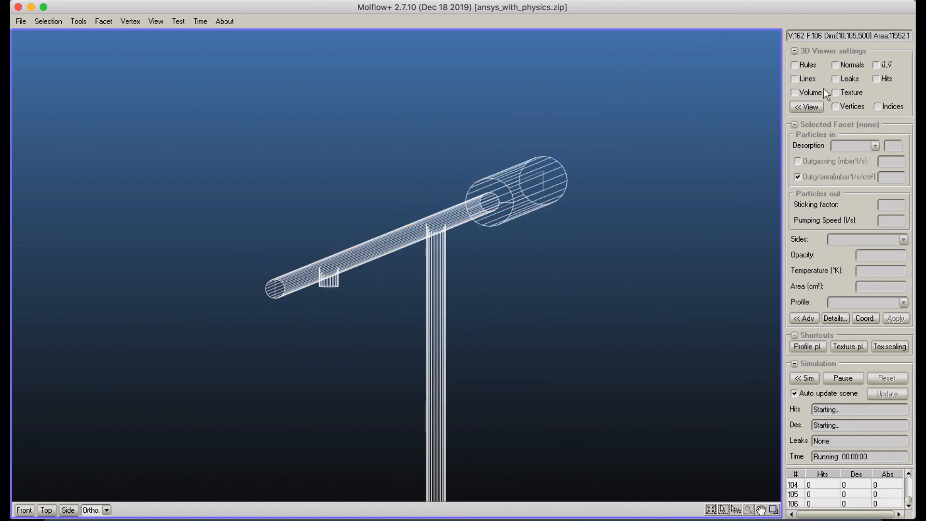
{"action": "left_click", "coordinate": [847, 91]}
{"action": "left_click", "coordinate": [847, 92]}
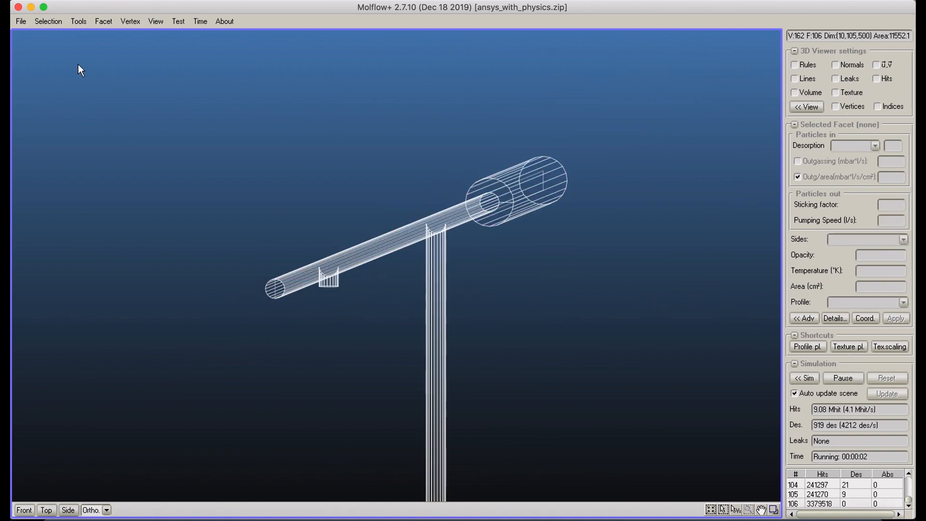
{"action": "left_click", "coordinate": [844, 378]}
Step: Plot the F#106 pressure curve in the profile plotter and place the plot beside the model
{"action": "left_click", "coordinate": [86, 23]}
{"action": "left_click", "coordinate": [97, 58]}
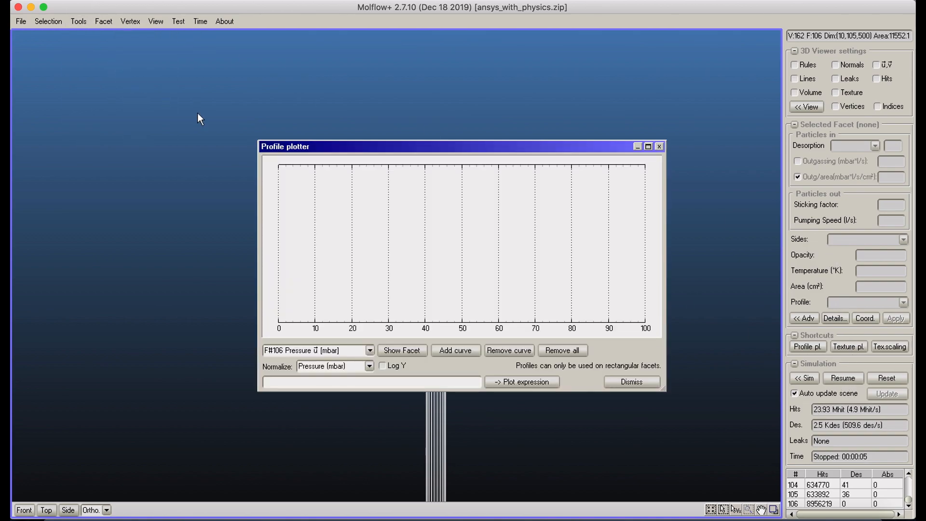
{"action": "left_click", "coordinate": [444, 351]}
{"action": "left_click_drag", "start_coordinate": [488, 146], "coordinate": [313, 49]}
{"action": "middle_click_drag", "start_coordinate": [538, 181], "coordinate": [718, 179]}
{"action": "right_click_drag", "start_coordinate": [675, 234], "coordinate": [700, 264]}
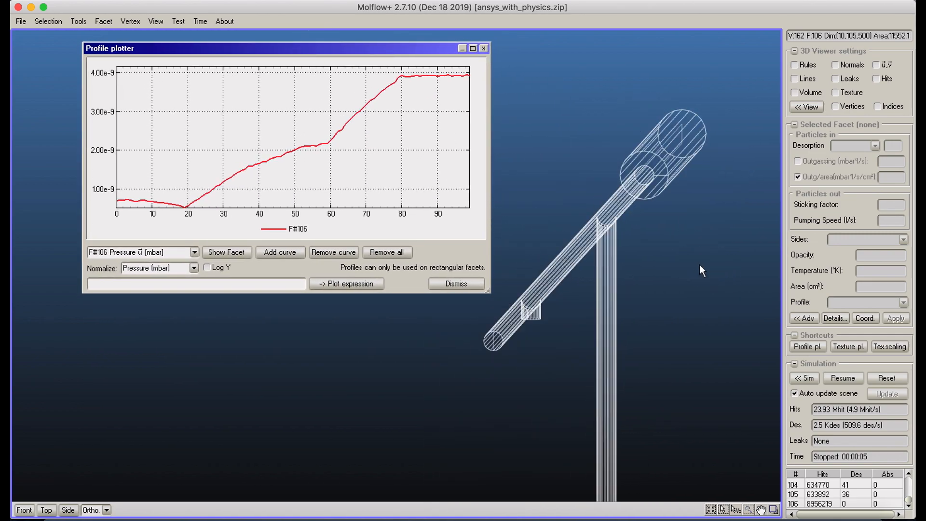
Step: Resume the simulation, highlight the profiled facet in the model, and show the main tube lengthwise from the side
{"action": "left_click", "coordinate": [854, 378]}
{"action": "middle_click_drag", "start_coordinate": [540, 238], "coordinate": [543, 251]}
{"action": "right_click_drag", "start_coordinate": [543, 251], "coordinate": [230, 251]}
{"action": "left_click", "coordinate": [230, 251]}
{"action": "right_click_drag", "start_coordinate": [274, 305], "coordinate": [400, 334]}
{"action": "scroll", "coordinate": [401, 334], "scroll_direction": "up", "scroll_amount": 4}
{"action": "middle_click_drag", "start_coordinate": [437, 337], "coordinate": [476, 433]}
{"action": "scroll", "coordinate": [444, 383], "scroll_direction": "up", "scroll_amount": 2}
{"action": "middle_click_drag", "start_coordinate": [457, 391], "coordinate": [355, 331]}
{"action": "right_click_drag", "start_coordinate": [355, 331], "coordinate": [250, 348]}
{"action": "middle_click_drag", "start_coordinate": [250, 347], "coordinate": [268, 346]}
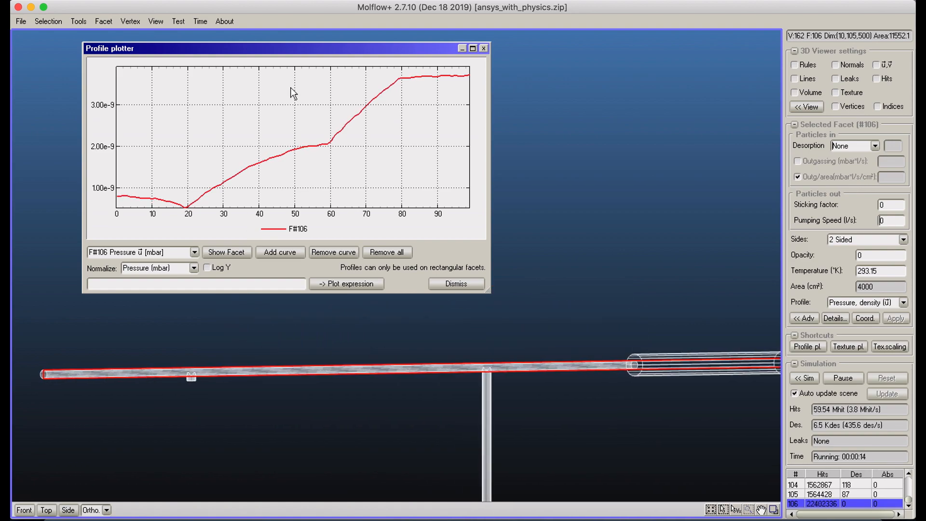
Step: Widen the profile plotter and line it up above the side view so the curve spans the tube's length
{"action": "left_click_drag", "start_coordinate": [272, 53], "coordinate": [207, 97]}
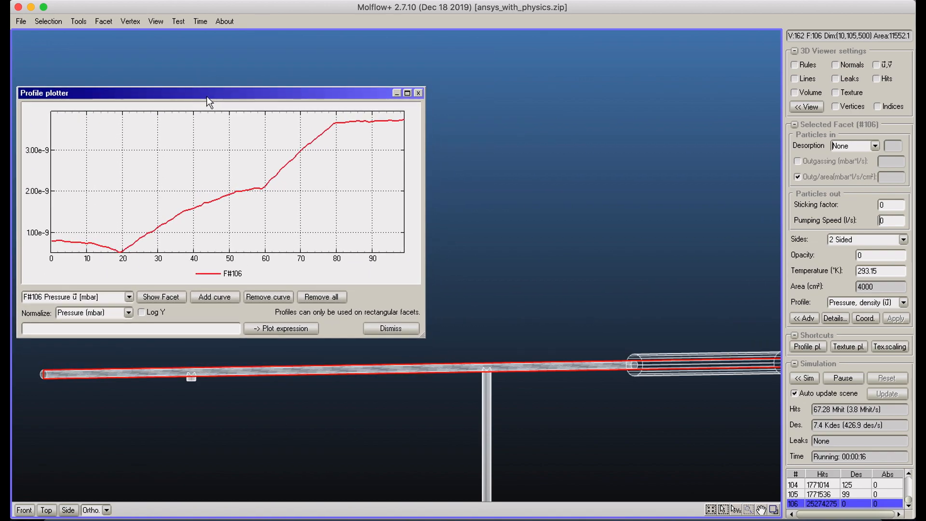
{"action": "left_click_drag", "start_coordinate": [424, 339], "coordinate": [791, 341]}
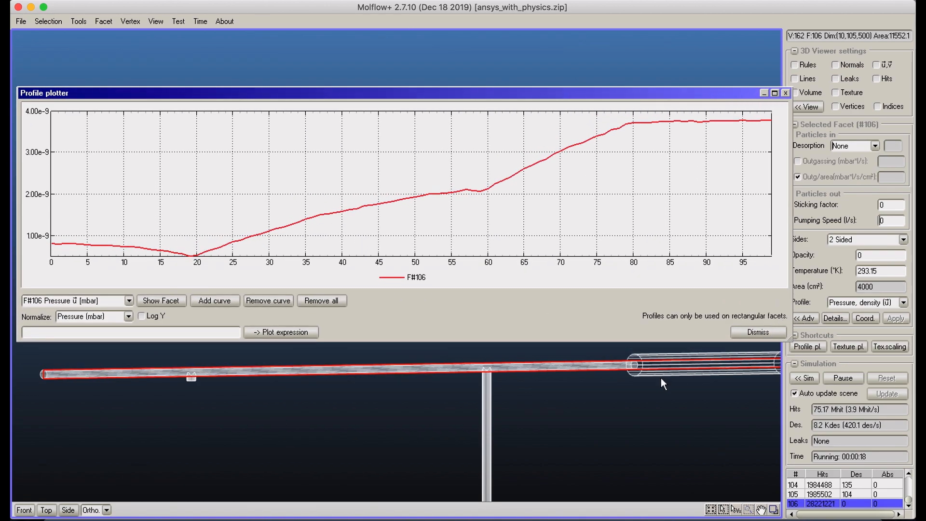
{"action": "scroll", "coordinate": [661, 378], "scroll_direction": "down", "scroll_amount": 2}
{"action": "middle_click_drag", "start_coordinate": [601, 365], "coordinate": [567, 390]}
{"action": "left_click_drag", "start_coordinate": [790, 340], "coordinate": [685, 334]}
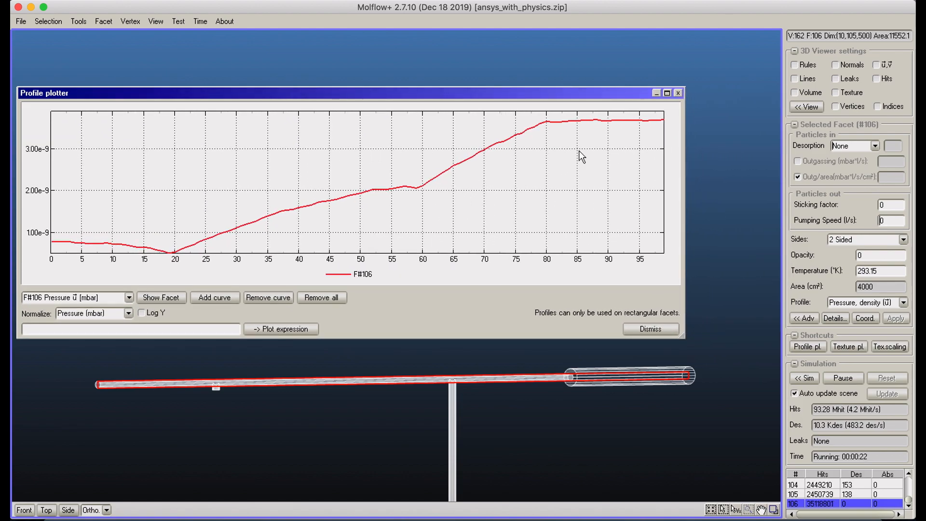
{"action": "left_click_drag", "start_coordinate": [526, 95], "coordinate": [565, 114]}
{"action": "right_click_drag", "start_coordinate": [648, 383], "coordinate": [574, 407]}
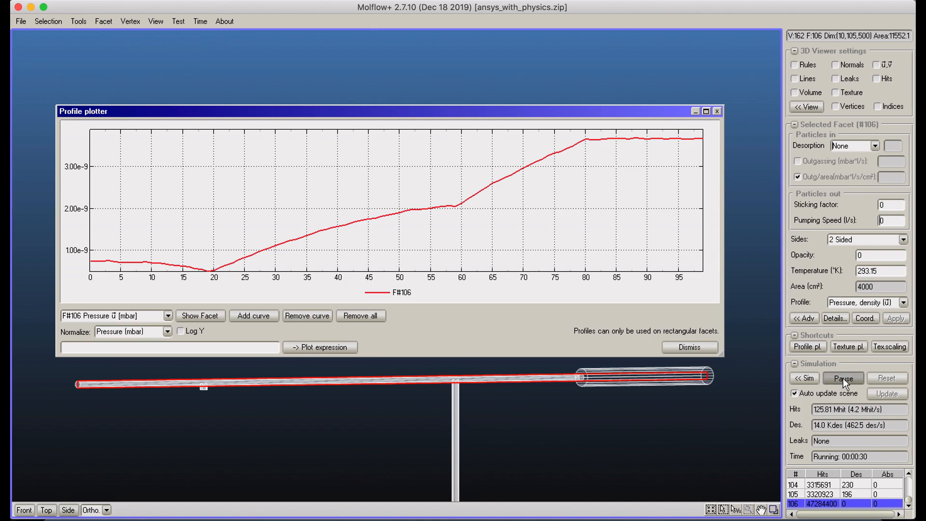
Step: Save the simulation to ansys_with_physics.zip and close the profile plotter
{"action": "left_click", "coordinate": [29, 22]}
{"action": "left_click", "coordinate": [47, 83]}
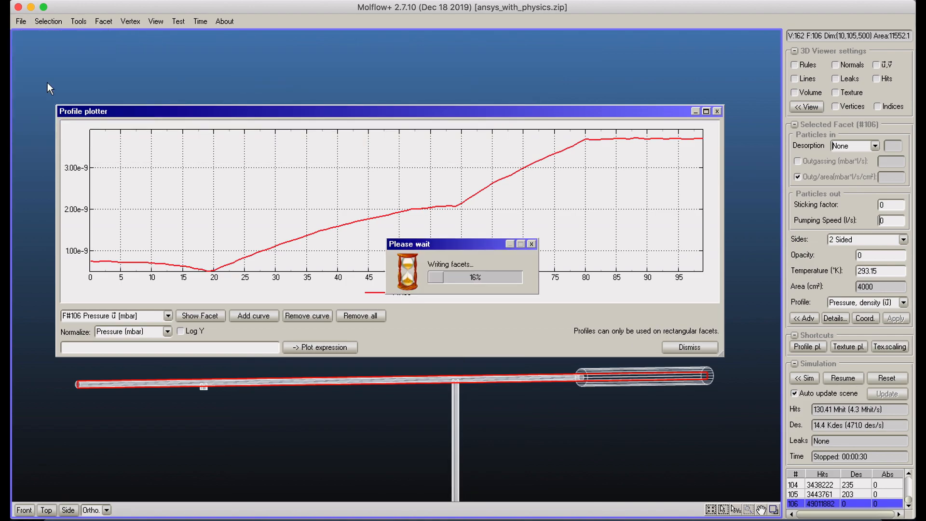
{"action": "left_click", "coordinate": [717, 111]}
Step: Show the facet textures on the model and view the tube obliquely from its narrow end
{"action": "right_click_drag", "start_coordinate": [255, 270], "coordinate": [484, 410]}
{"action": "middle_click_drag", "start_coordinate": [482, 404], "coordinate": [507, 229]}
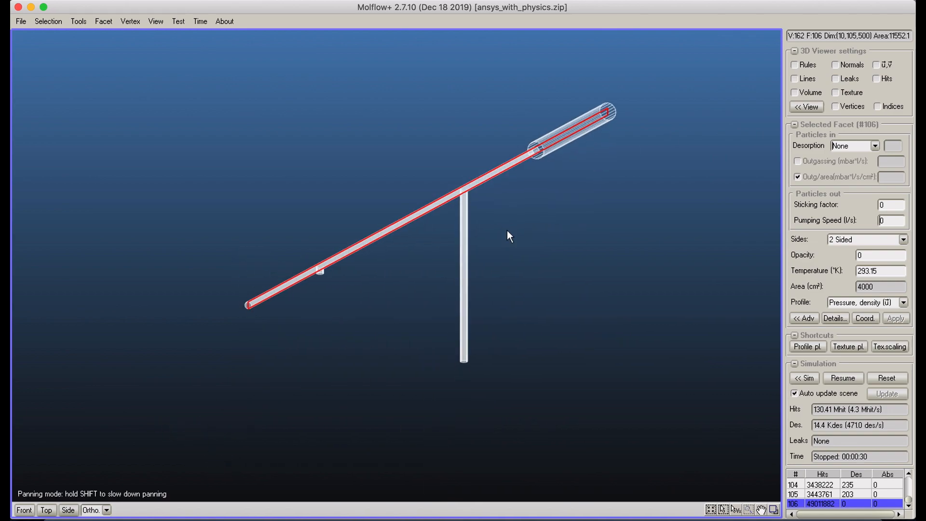
{"action": "left_click", "coordinate": [836, 92]}
{"action": "scroll", "coordinate": [476, 188], "scroll_direction": "up", "scroll_amount": 5}
{"action": "right_click_drag", "start_coordinate": [475, 187], "coordinate": [603, 77]}
{"action": "middle_click_drag", "start_coordinate": [603, 77], "coordinate": [560, 157]}
{"action": "right_click_drag", "start_coordinate": [560, 157], "coordinate": [590, 185]}
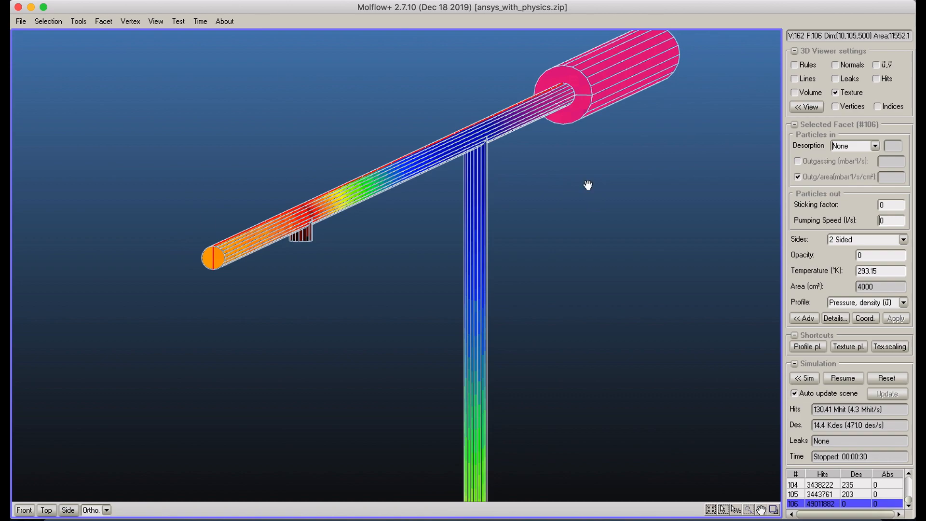
{"action": "middle_click_drag", "start_coordinate": [592, 192], "coordinate": [516, 226]}
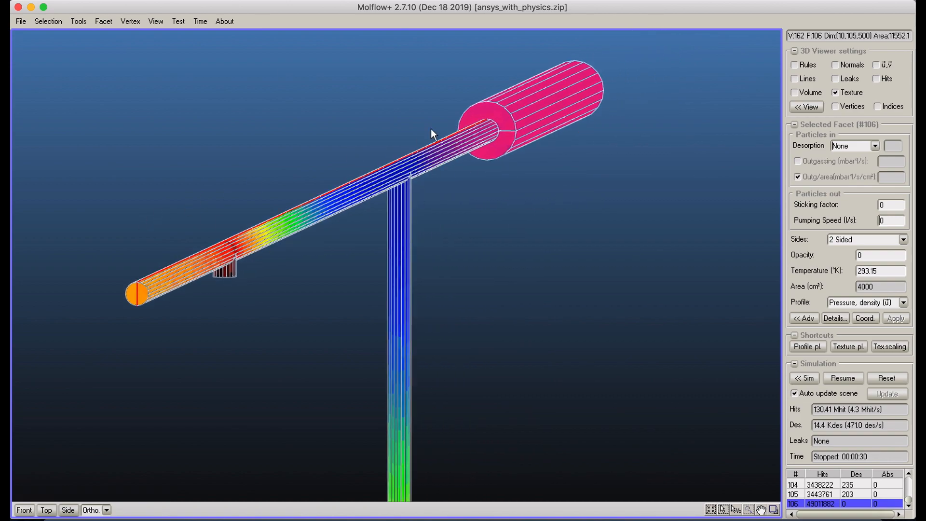
Step: Disable the texture on all facets of the model and accept the loss of the simulation data
{"action": "key", "text": "ctrl+a"}
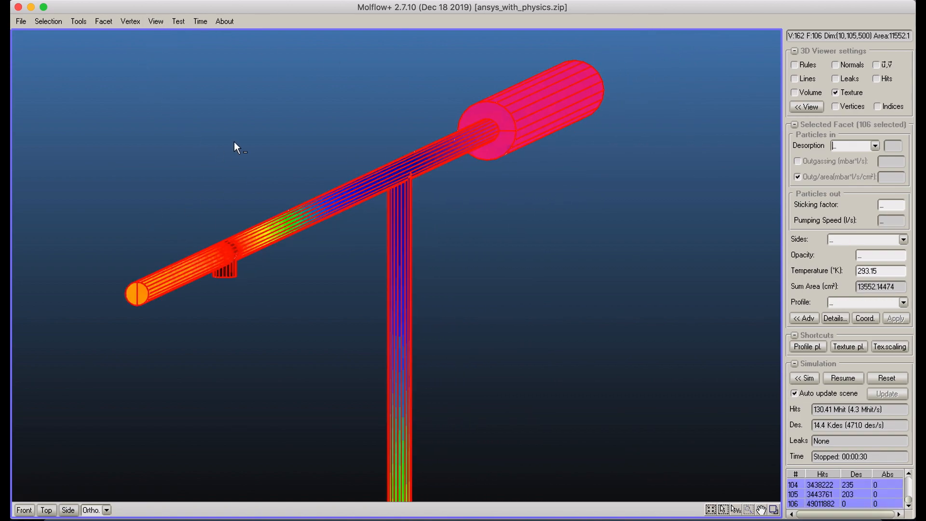
{"action": "left_click", "coordinate": [804, 319]}
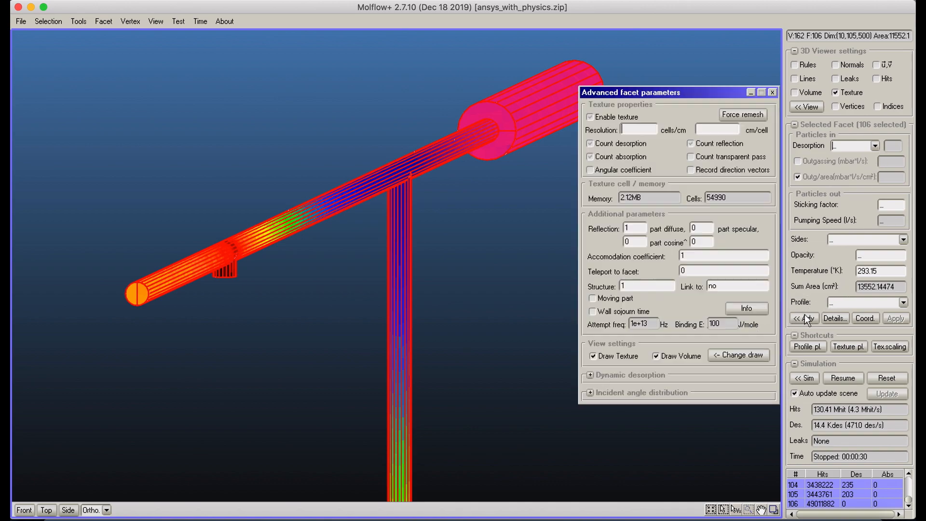
{"action": "left_click", "coordinate": [896, 319]}
{"action": "left_click", "coordinate": [422, 291]}
Step: Give the transparent lengthwise facet of the main tube a 10 cells/cm texture that counts transparent passes
{"action": "left_click", "coordinate": [166, 290]}
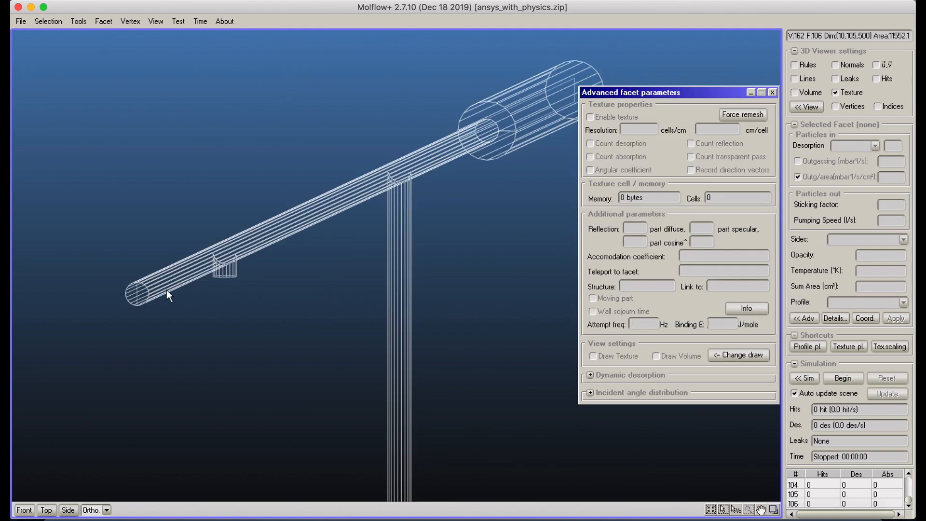
{"action": "left_click", "coordinate": [140, 297]}
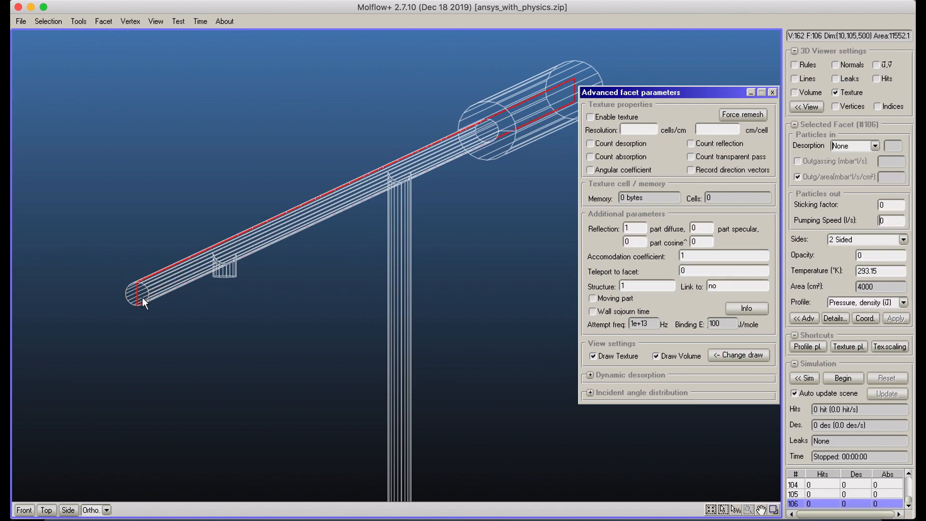
{"action": "left_click", "coordinate": [627, 117]}
{"action": "left_click", "coordinate": [634, 130]}
{"action": "type", "text": "10"}
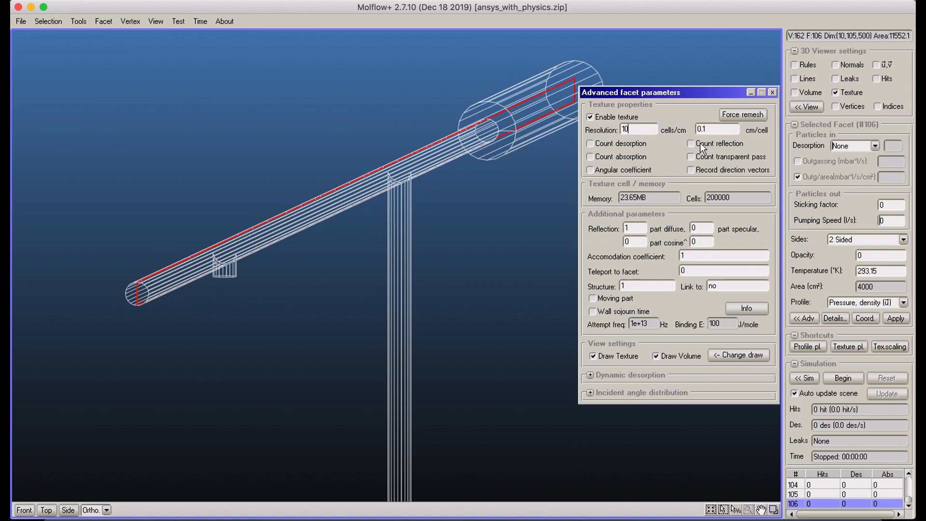
{"action": "left_click", "coordinate": [895, 319]}
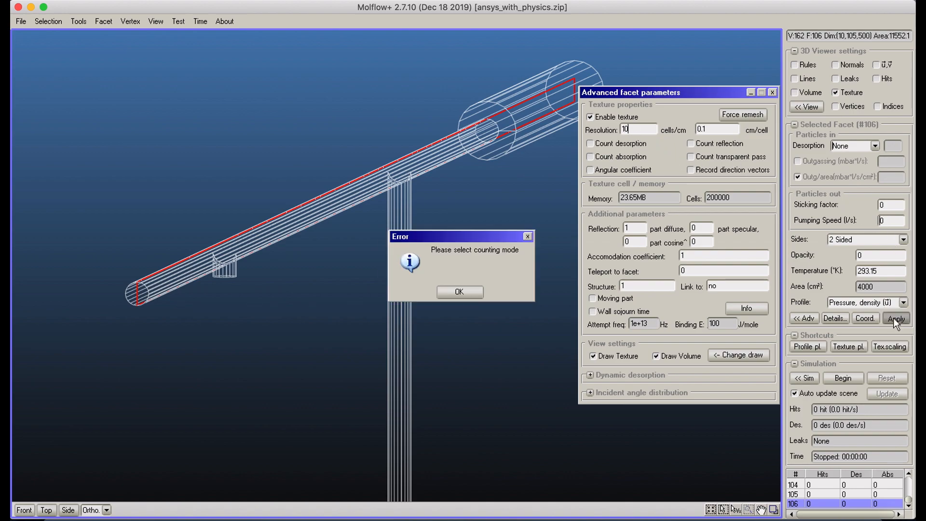
{"action": "left_click", "coordinate": [473, 297]}
{"action": "left_click", "coordinate": [691, 157]}
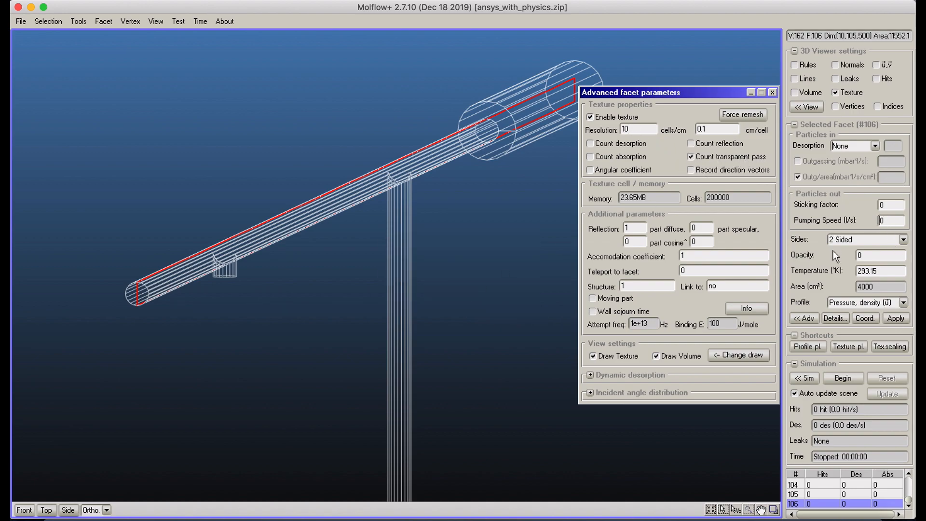
{"action": "left_click", "coordinate": [889, 316]}
Step: Start the simulation, close the advanced facet parameters and deselect the facet
{"action": "left_click", "coordinate": [842, 377]}
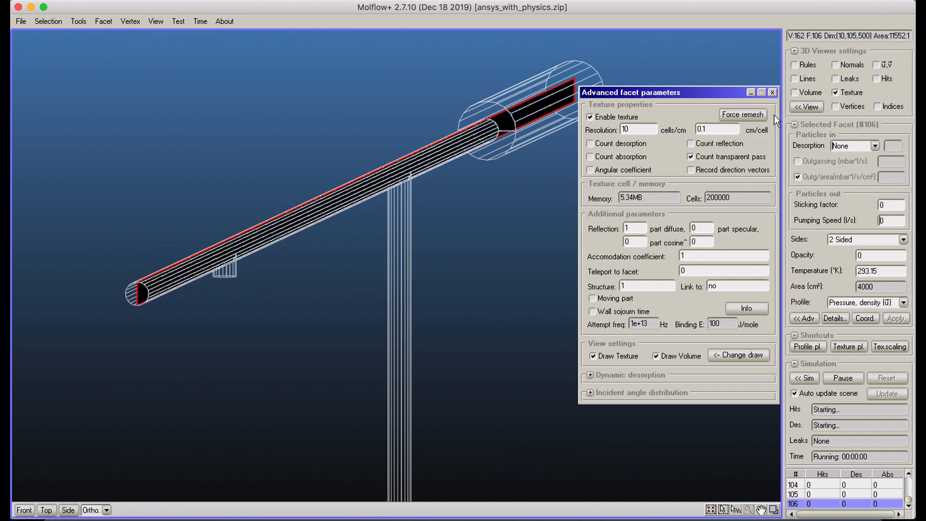
{"action": "left_click", "coordinate": [772, 92]}
{"action": "left_click", "coordinate": [670, 141]}
Step: Examine the texture on the lengthwise facet close up and along the whole tube, and pause the simulation
{"action": "right_click_drag", "start_coordinate": [670, 141], "coordinate": [603, 165]}
{"action": "scroll", "coordinate": [507, 97], "scroll_direction": "up", "scroll_amount": 5}
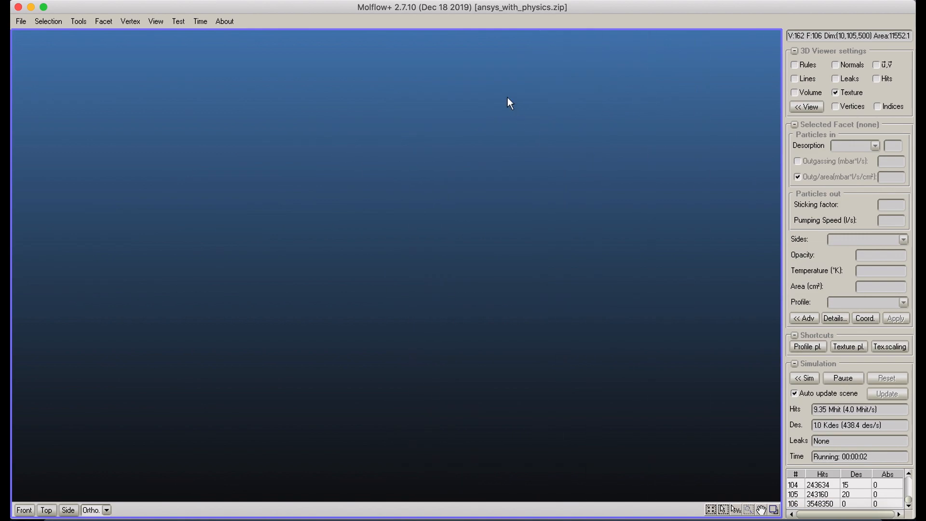
{"action": "scroll", "coordinate": [505, 169], "scroll_direction": "down", "scroll_amount": 3}
{"action": "scroll", "coordinate": [560, 174], "scroll_direction": "down", "scroll_amount": 5}
{"action": "scroll", "coordinate": [548, 321], "scroll_direction": "up", "scroll_amount": 8}
{"action": "scroll", "coordinate": [541, 135], "scroll_direction": "down", "scroll_amount": 7}
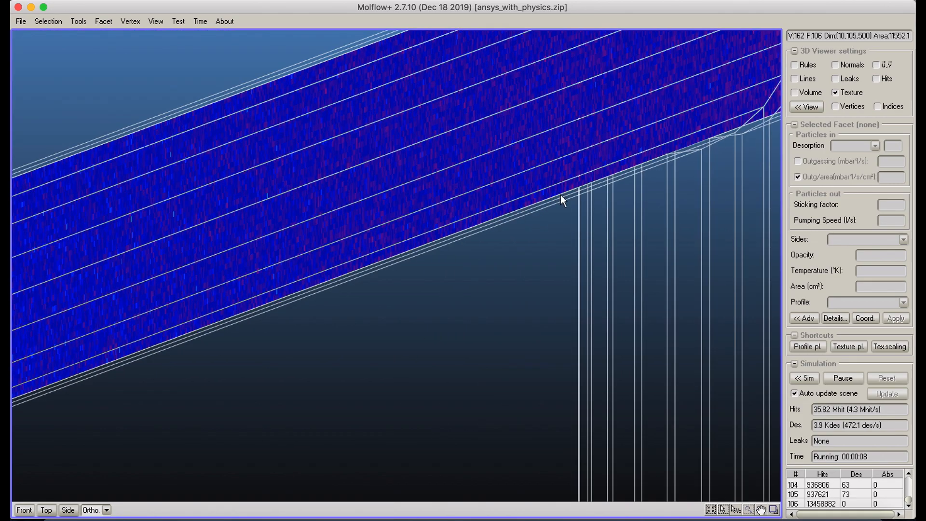
{"action": "scroll", "coordinate": [561, 198], "scroll_direction": "down", "scroll_amount": 8}
{"action": "right_click_drag", "start_coordinate": [634, 188], "coordinate": [595, 198]}
{"action": "middle_click_drag", "start_coordinate": [596, 198], "coordinate": [647, 116]}
{"action": "right_click_drag", "start_coordinate": [647, 116], "coordinate": [635, 135]}
{"action": "middle_click_drag", "start_coordinate": [634, 134], "coordinate": [635, 134]}
{"action": "right_click_drag", "start_coordinate": [634, 134], "coordinate": [771, 262]}
{"action": "left_click", "coordinate": [835, 381]}
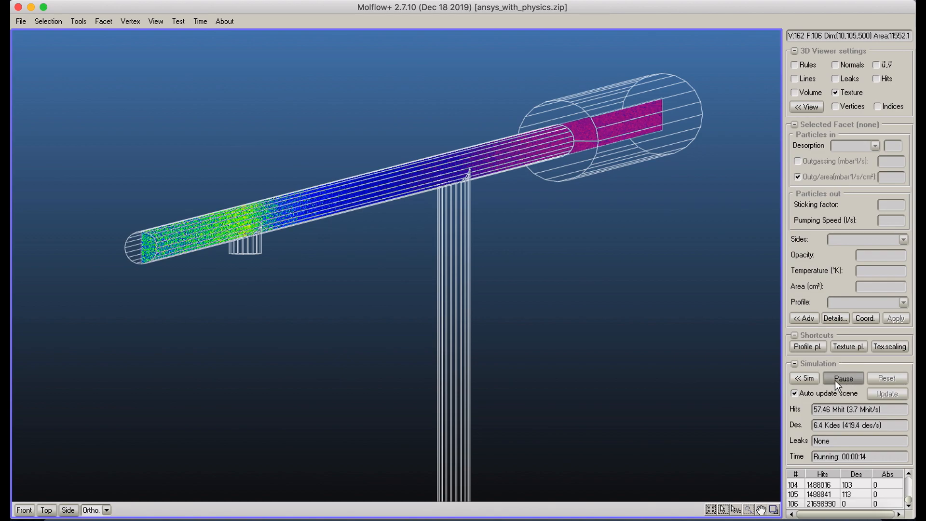
Step: Select the two opposite vertices 44 and 125 at the lower end of the vertical pipe
{"action": "middle_click_drag", "start_coordinate": [668, 341], "coordinate": [634, 174]}
{"action": "scroll", "coordinate": [587, 273], "scroll_direction": "down", "scroll_amount": 5}
{"action": "middle_click_drag", "start_coordinate": [428, 299], "coordinate": [474, 241]}
{"action": "scroll", "coordinate": [477, 274], "scroll_direction": "up", "scroll_amount": 5}
{"action": "middle_click_drag", "start_coordinate": [476, 274], "coordinate": [388, 224]}
{"action": "key", "text": "Tab"}
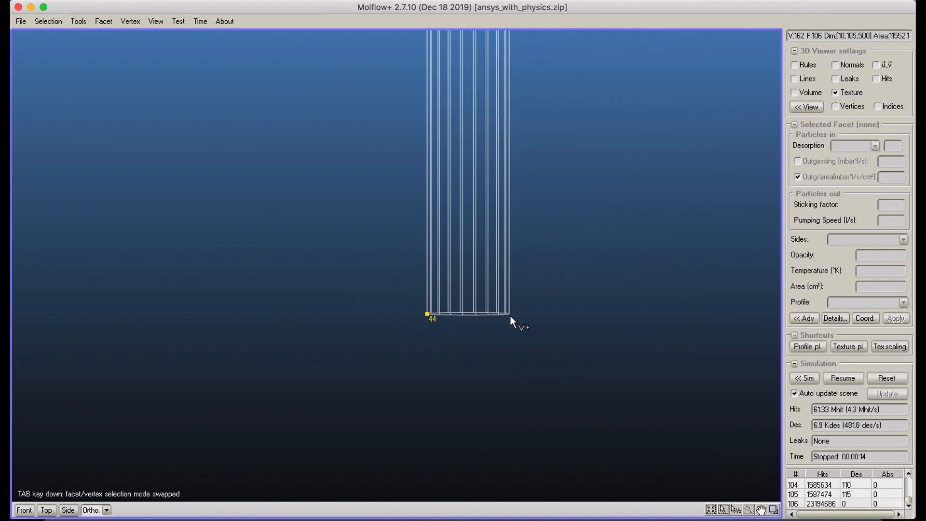
{"action": "left_click", "coordinate": [510, 316], "text": "shift"}
{"action": "scroll", "coordinate": [518, 315], "scroll_direction": "down", "scroll_amount": 5}
{"action": "scroll", "coordinate": [498, 306], "scroll_direction": "up", "scroll_amount": 5}
{"action": "middle_click_drag", "start_coordinate": [493, 237], "coordinate": [470, 355]}
{"action": "scroll", "coordinate": [470, 355], "scroll_direction": "down", "scroll_amount": 6}
{"action": "middle_click_drag", "start_coordinate": [509, 113], "coordinate": [489, 218]}
{"action": "scroll", "coordinate": [487, 171], "scroll_direction": "up", "scroll_amount": 2}
{"action": "middle_click_drag", "start_coordinate": [483, 173], "coordinate": [491, 135]}
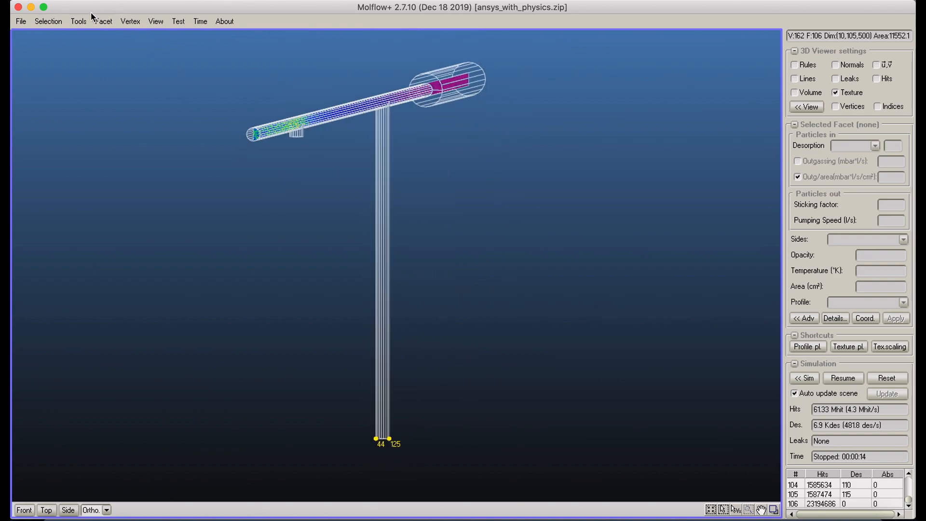
Step: Open the Mirror/Project tool for vertices, place it clear of the model, and show the axis rulers
{"action": "left_click", "coordinate": [102, 21]}
{"action": "mouse_move", "coordinate": [130, 21]}
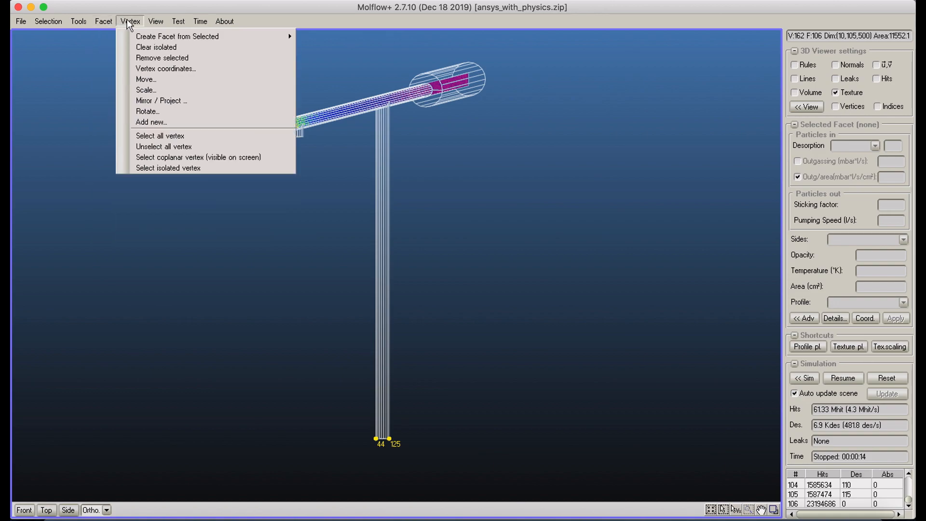
{"action": "left_click", "coordinate": [157, 101]}
{"action": "left_click_drag", "start_coordinate": [233, 59], "coordinate": [705, 100]}
{"action": "left_click", "coordinate": [796, 65]}
{"action": "middle_click_drag", "start_coordinate": [139, 134], "coordinate": [121, 200]}
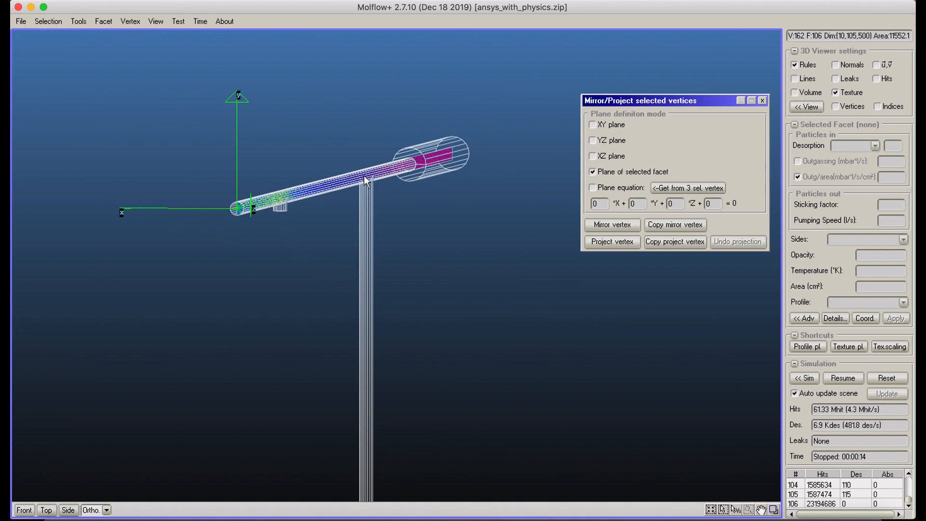
{"action": "middle_click_drag", "start_coordinate": [395, 178], "coordinate": [370, 98]}
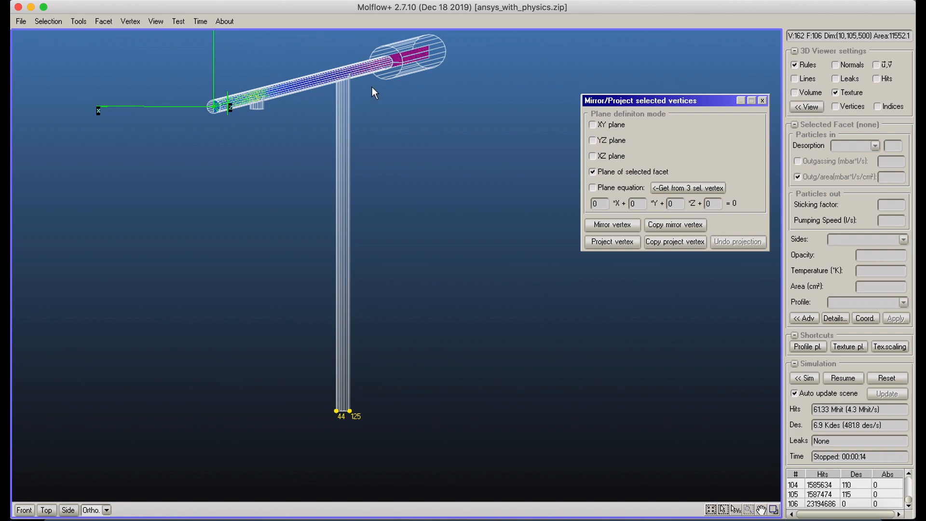
{"action": "middle_click_drag", "start_coordinate": [410, 113], "coordinate": [391, 131]}
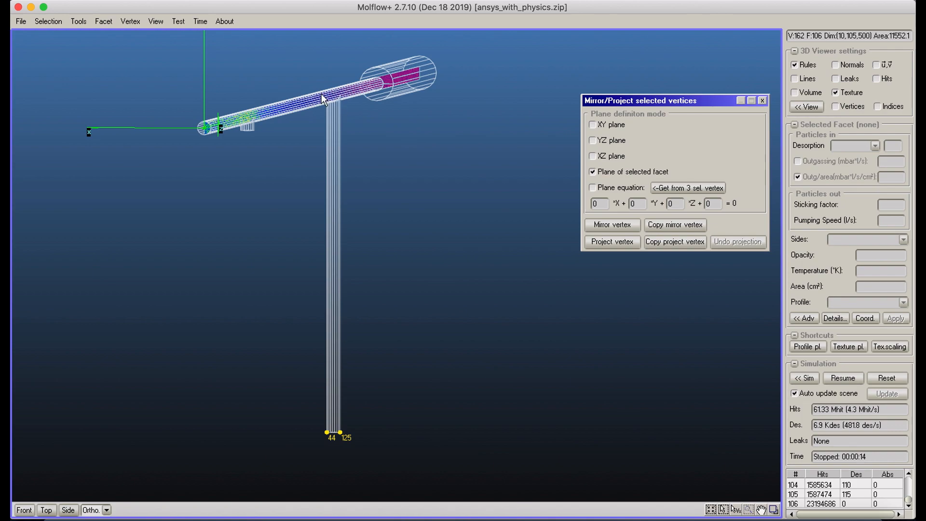
Step: Define the projection plane from three vertices on the main tube's horizontal mid-plane, two at the narrow end and one at the wide section
{"action": "scroll", "coordinate": [220, 122], "scroll_direction": "up", "scroll_amount": 4}
{"action": "middle_click_drag", "start_coordinate": [243, 152], "coordinate": [441, 274]}
{"action": "scroll", "coordinate": [324, 157], "scroll_direction": "up", "scroll_amount": 8}
{"action": "middle_click_drag", "start_coordinate": [323, 158], "coordinate": [301, 213]}
{"action": "key", "text": "Tab"}
{"action": "left_click", "coordinate": [243, 191]}
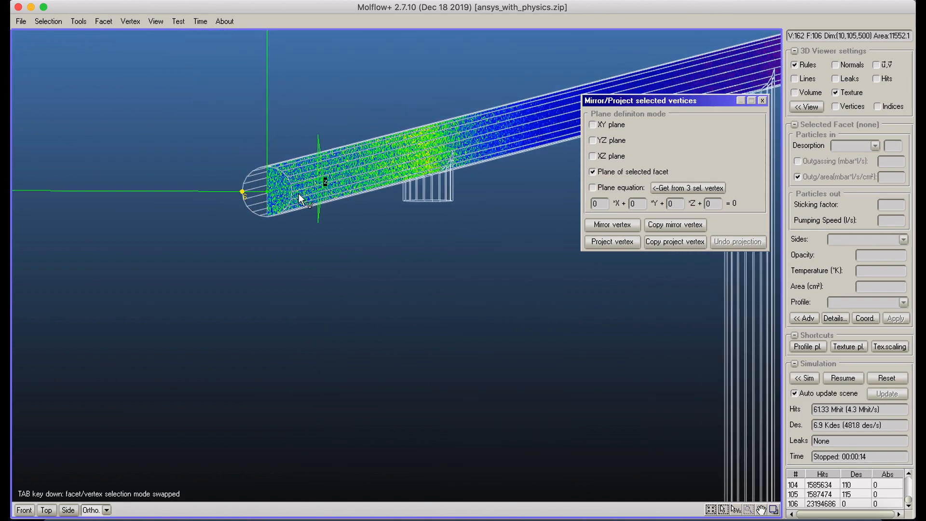
{"action": "scroll", "coordinate": [338, 198], "scroll_direction": "down", "scroll_amount": 6}
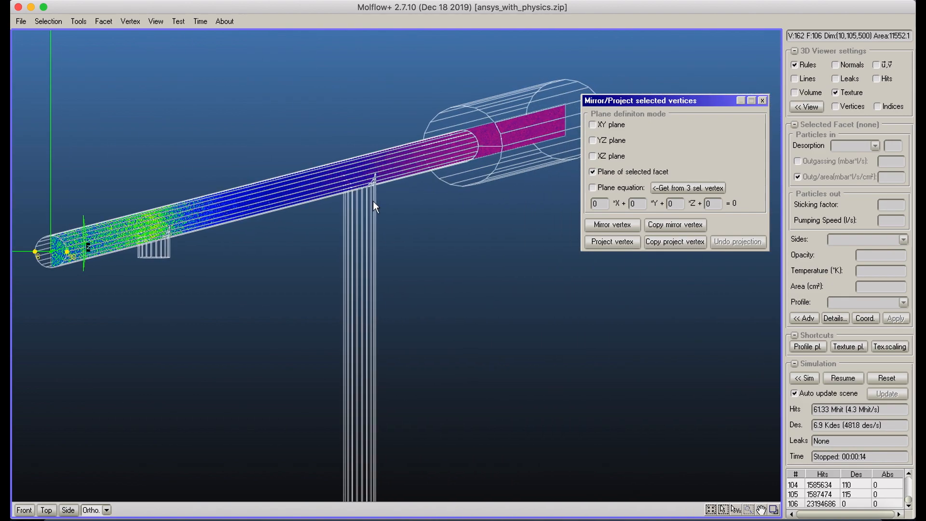
{"action": "left_click", "coordinate": [476, 152], "text": "shift"}
{"action": "middle_click_drag", "start_coordinate": [379, 210], "coordinate": [423, 174]}
{"action": "left_click", "coordinate": [665, 187]}
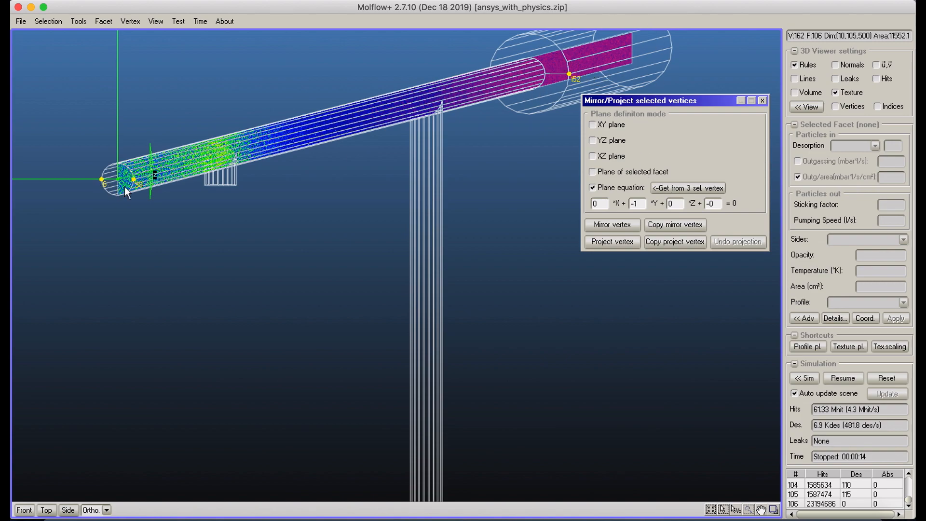
Step: Project copies of vertices 44 and 125 at the vertical pipe's lower end onto the defined plane
{"action": "middle_click_drag", "start_coordinate": [483, 388], "coordinate": [406, 361]}
{"action": "key", "text": "Tab"}
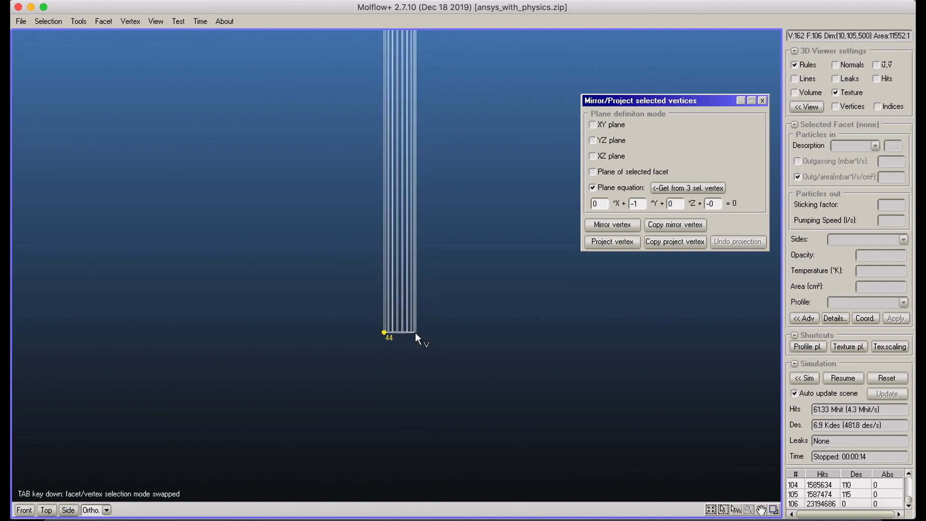
{"action": "left_click", "coordinate": [665, 241]}
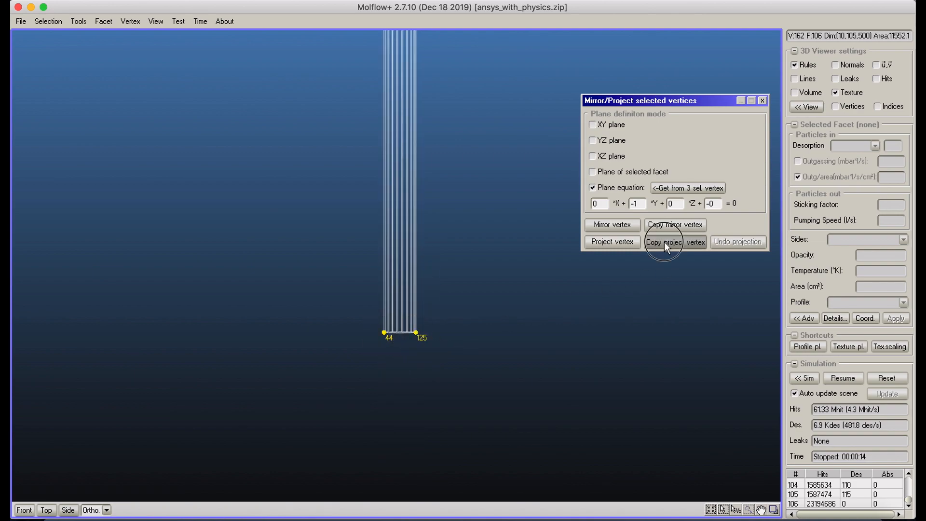
{"action": "left_click", "coordinate": [439, 291]}
Step: Create a convex hull facet along the vertical pipe from vertices 44 and 125 and their projected copies
{"action": "middle_click_drag", "start_coordinate": [459, 194], "coordinate": [431, 340]}
{"action": "scroll", "coordinate": [433, 166], "scroll_direction": "down", "scroll_amount": 5}
{"action": "middle_click_drag", "start_coordinate": [434, 202], "coordinate": [434, 421]}
{"action": "scroll", "coordinate": [434, 166], "scroll_direction": "up", "scroll_amount": 5}
{"action": "middle_click_drag", "start_coordinate": [436, 332], "coordinate": [428, 301]}
{"action": "left_click", "coordinate": [130, 22]}
{"action": "mouse_move", "coordinate": [256, 35]}
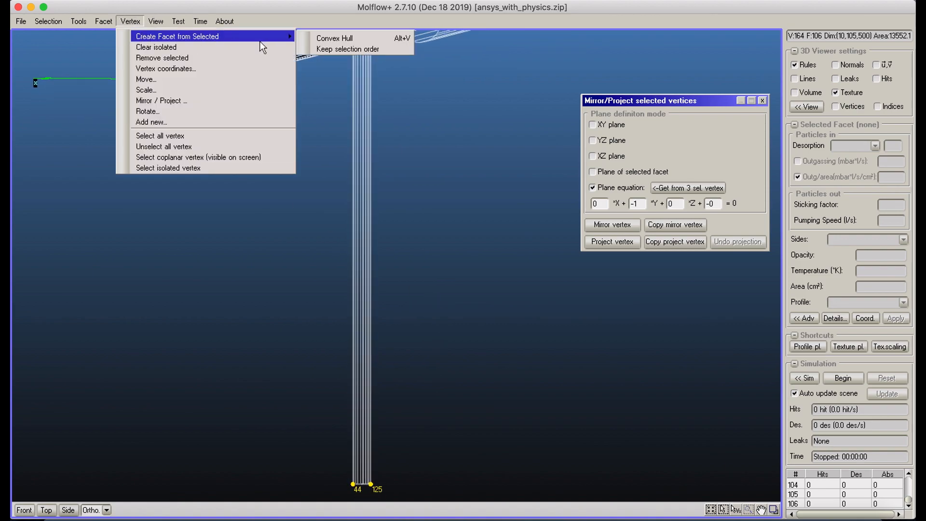
{"action": "left_click", "coordinate": [329, 36]}
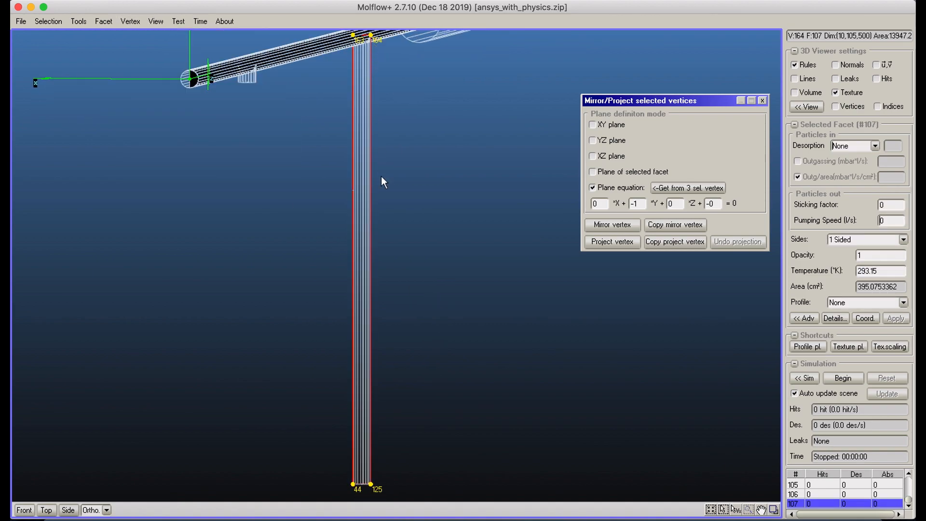
Step: Make the new vertical pipe facet 2 Sided with an opacity of 0
{"action": "left_click", "coordinate": [443, 177]}
{"action": "left_click", "coordinate": [903, 240]}
{"action": "left_click", "coordinate": [890, 261]}
{"action": "left_click", "coordinate": [899, 256]}
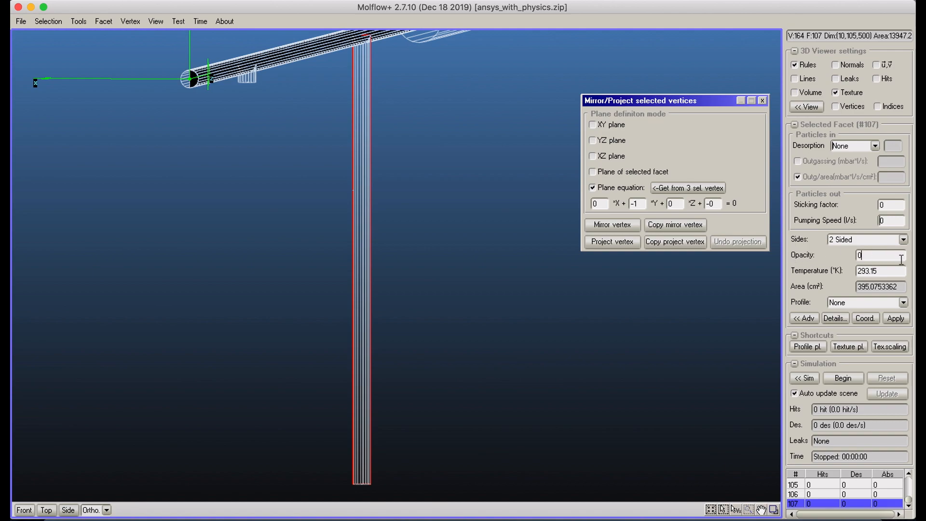
{"action": "left_click", "coordinate": [896, 318]}
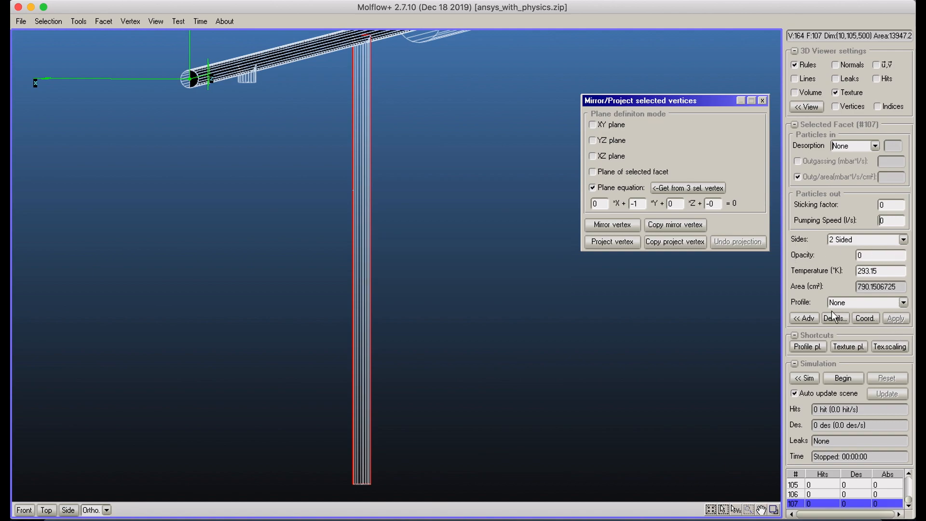
Step: Enable a 10 cells/cm texture counting transparent passes on the vertical pipe's facet
{"action": "left_click", "coordinate": [803, 319]}
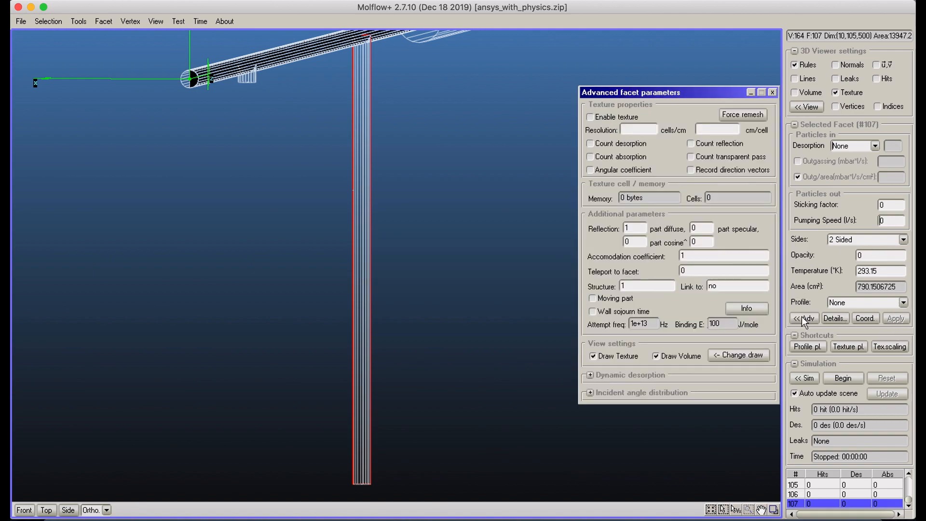
{"action": "left_click", "coordinate": [590, 117]}
{"action": "left_click", "coordinate": [642, 130]}
{"action": "type", "text": "10"}
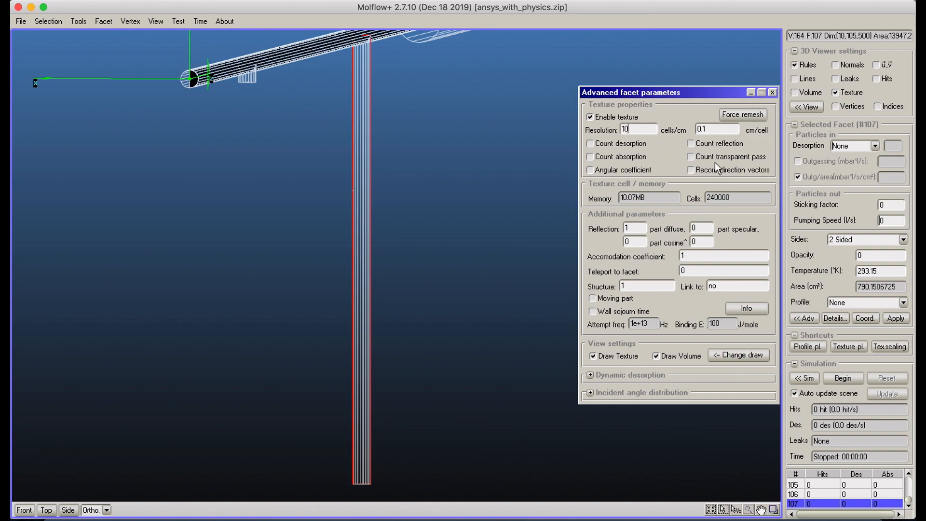
Step: Set the vertical facet's profile to Pressure, density (u), check its u and v vectors, and apply the facet settings
{"action": "left_click", "coordinate": [903, 302]}
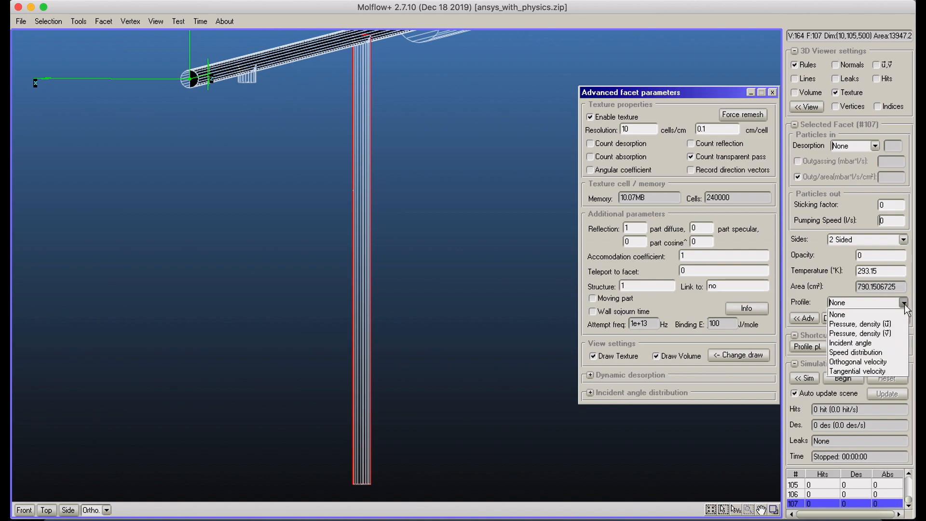
{"action": "left_click", "coordinate": [854, 322]}
{"action": "left_click", "coordinate": [886, 67]}
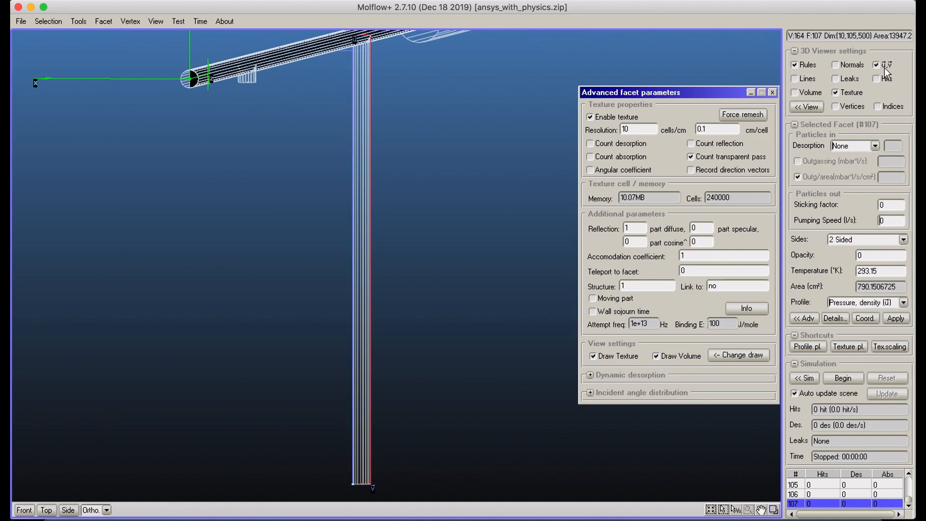
{"action": "left_click", "coordinate": [886, 67]}
{"action": "left_click", "coordinate": [896, 318]}
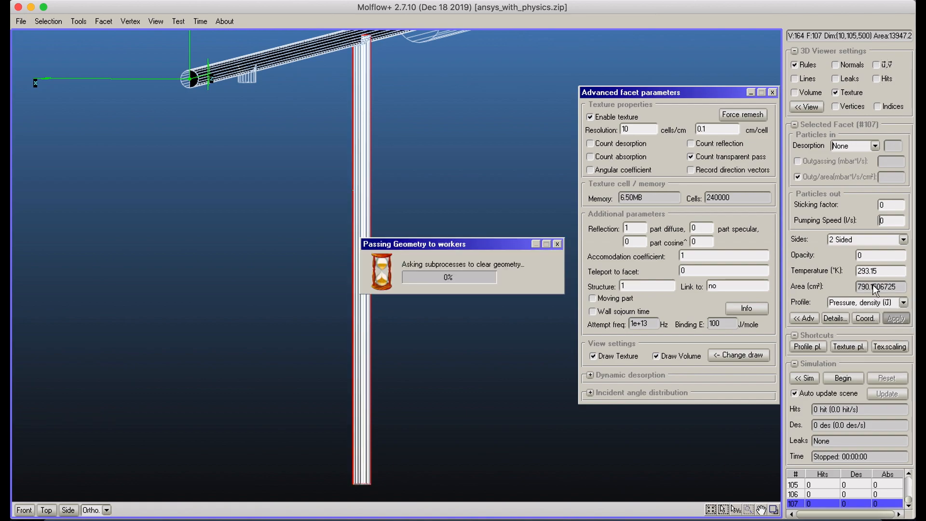
Step: Close the advanced facet parameters and the Mirror/Project dialog, and start the simulation
{"action": "left_click", "coordinate": [773, 92]}
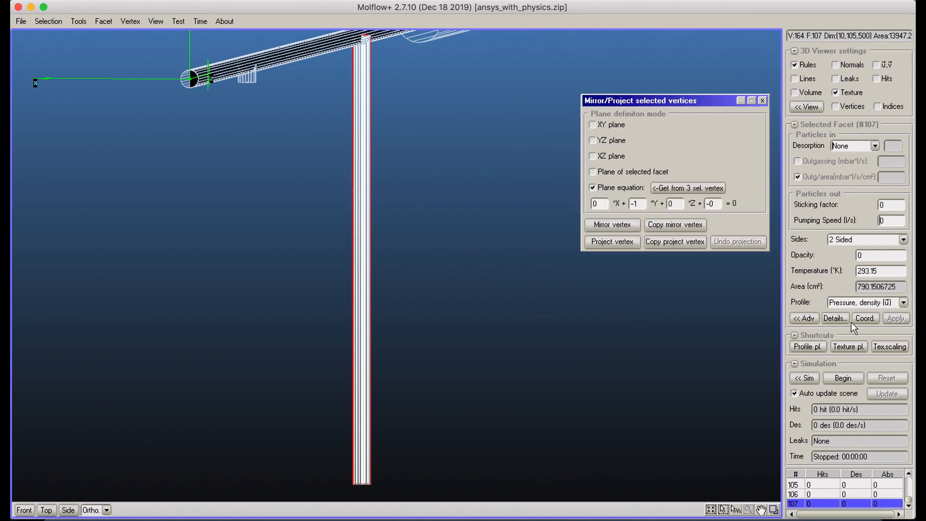
{"action": "left_click", "coordinate": [843, 378]}
{"action": "left_click", "coordinate": [763, 101]}
{"action": "left_click", "coordinate": [650, 111]}
{"action": "middle_click_drag", "start_coordinate": [649, 111], "coordinate": [583, 167]}
{"action": "right_click_drag", "start_coordinate": [583, 166], "coordinate": [496, 187]}
{"action": "middle_click_drag", "start_coordinate": [501, 178], "coordinate": [507, 232]}
Step: Switch the pressure texture scaling from logarithmic to linear and close the scaling dialog
{"action": "key", "text": "ctrl+d"}
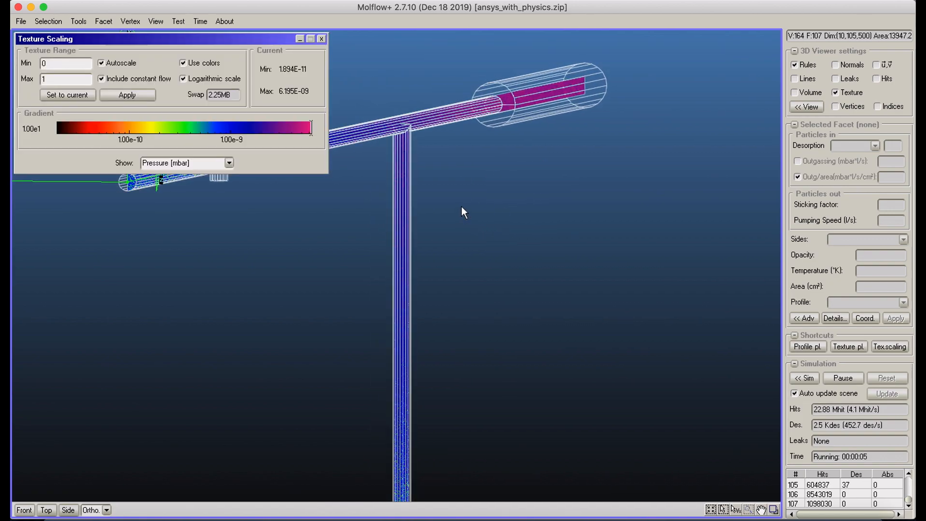
{"action": "middle_click_drag", "start_coordinate": [480, 183], "coordinate": [554, 145]}
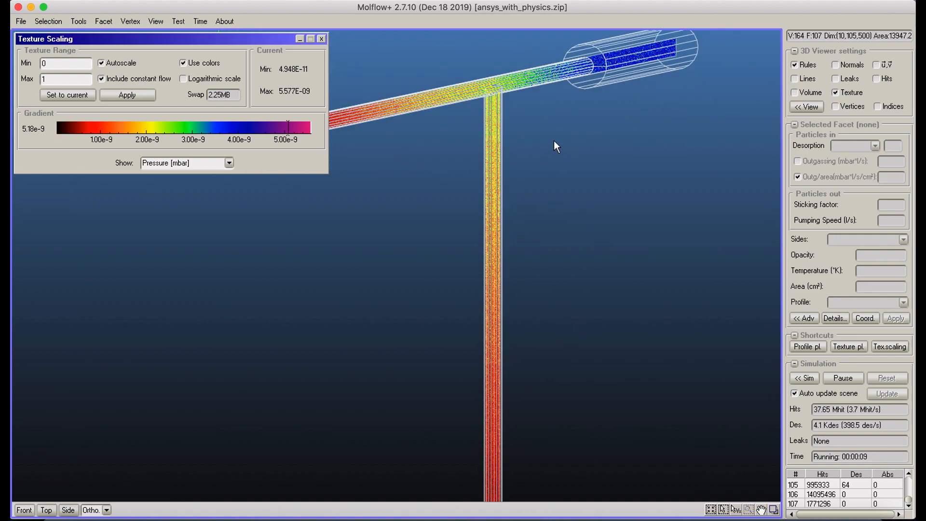
{"action": "left_click", "coordinate": [321, 39]}
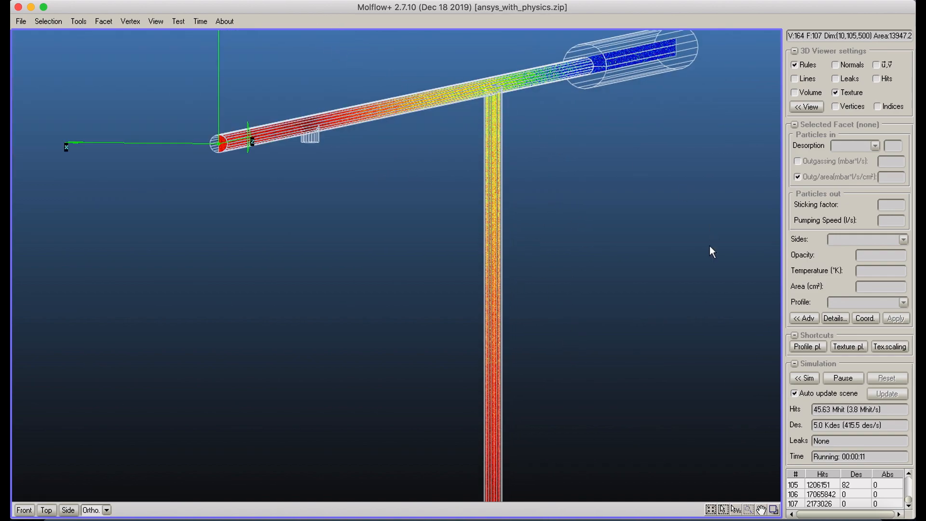
Step: Open the profile plotter and add the vertical facet's F#107 pressure curve beside the F#106 curve
{"action": "key", "text": "alt+p"}
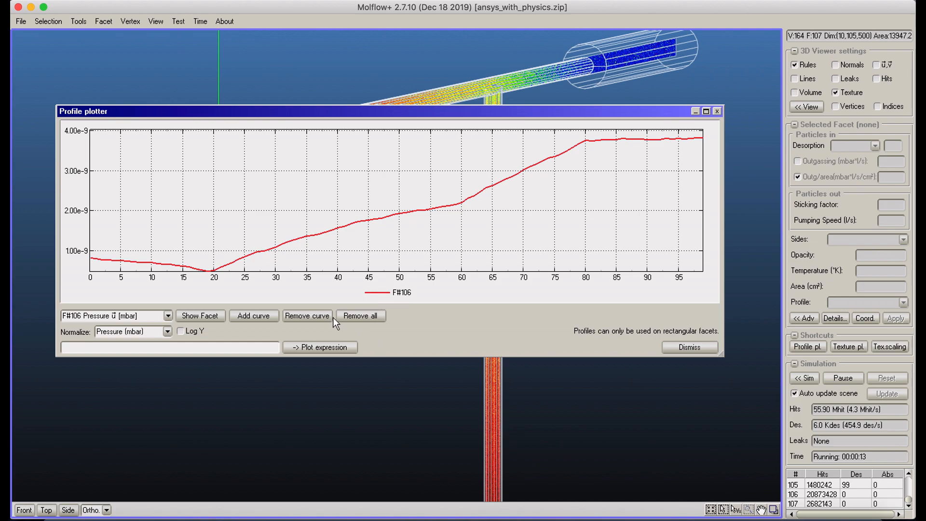
{"action": "left_click", "coordinate": [169, 316]}
{"action": "left_click", "coordinate": [145, 338]}
{"action": "left_click", "coordinate": [247, 317]}
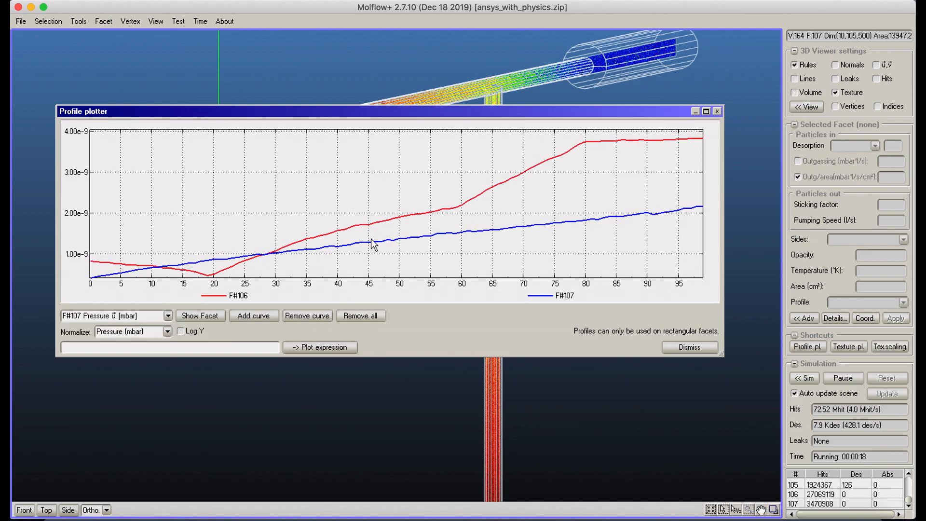
Step: Remove the F#107 curve from the profile plot and pause the simulation
{"action": "left_click", "coordinate": [318, 315]}
{"action": "left_click", "coordinate": [835, 378]}
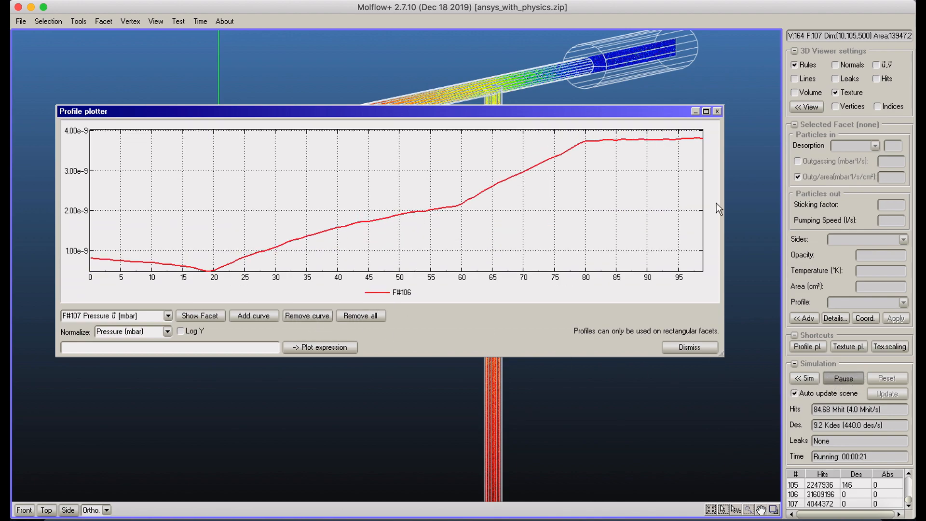
Step: Resize the profile plotter and arrange Molflow+ side by side with the browser showing the paper's Fig. 3 pressure plot
{"action": "left_click_drag", "start_coordinate": [722, 361], "coordinate": [534, 443]}
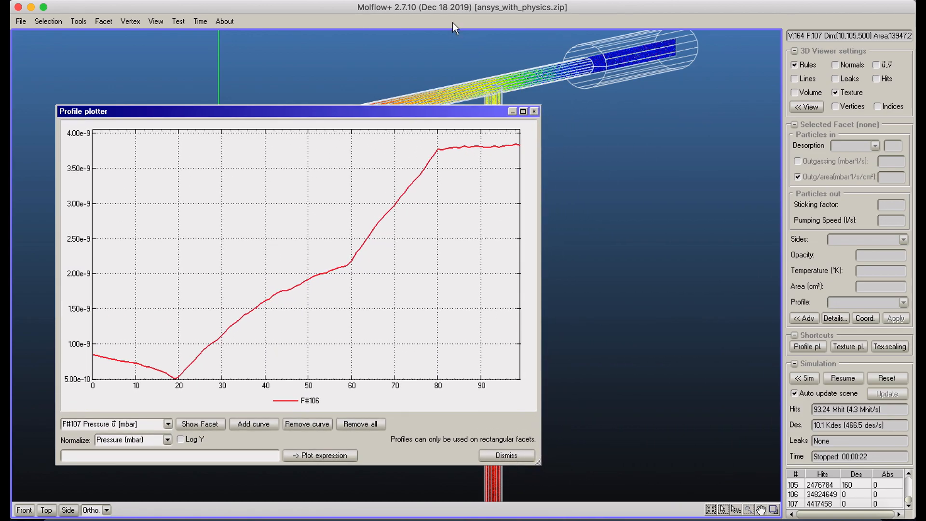
{"action": "left_click_drag", "start_coordinate": [429, 10], "coordinate": [282, 63]}
{"action": "key", "text": "ctrl+alt+Left"}
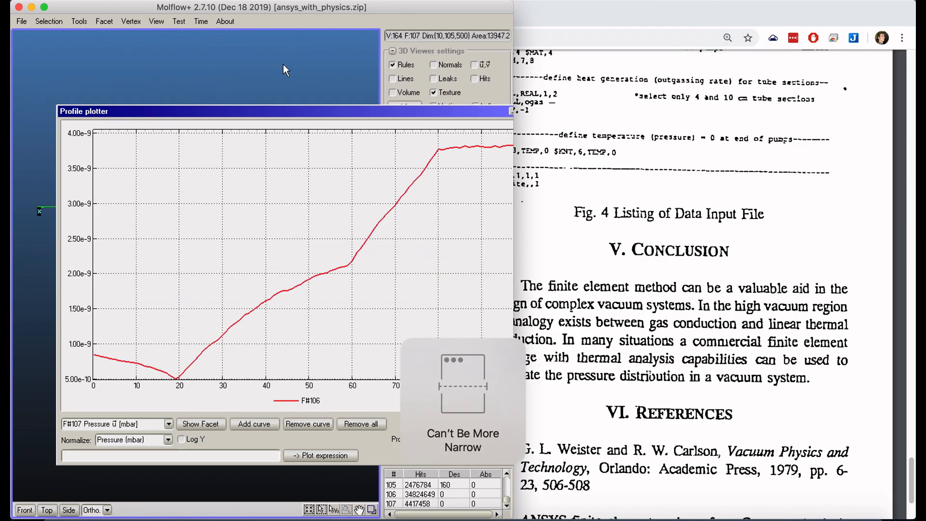
{"action": "left_click_drag", "start_coordinate": [374, 111], "coordinate": [321, 60]}
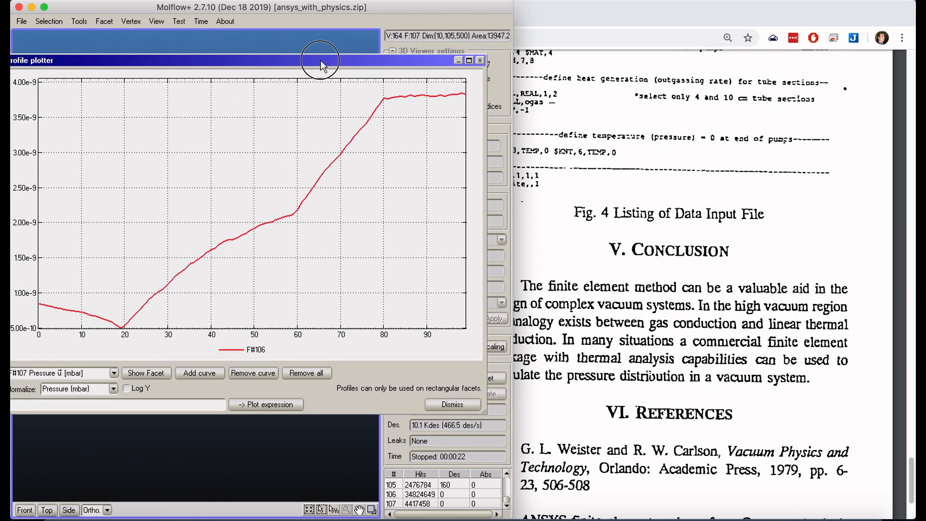
{"action": "left_click", "coordinate": [648, 188]}
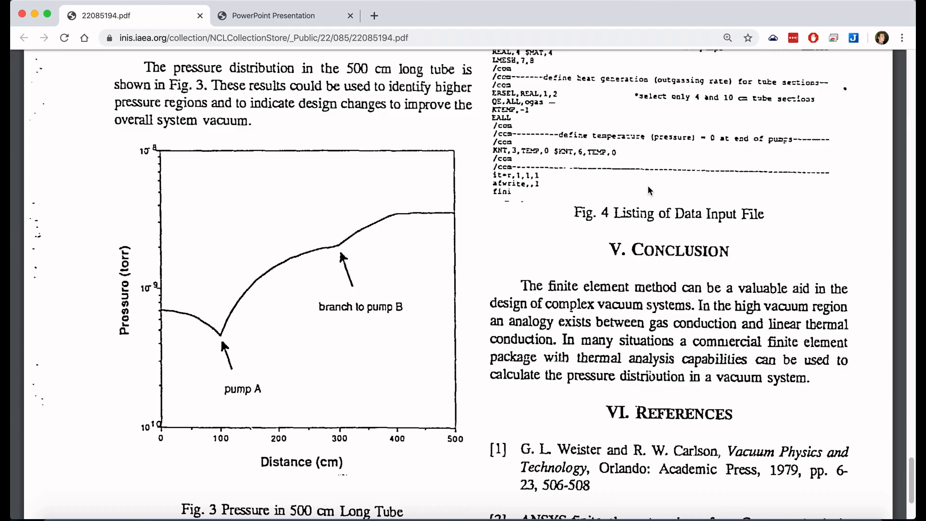
{"action": "key", "text": "ctrl+alt+Right"}
{"action": "scroll", "coordinate": [713, 208], "scroll_direction": "down", "scroll_amount": 3}
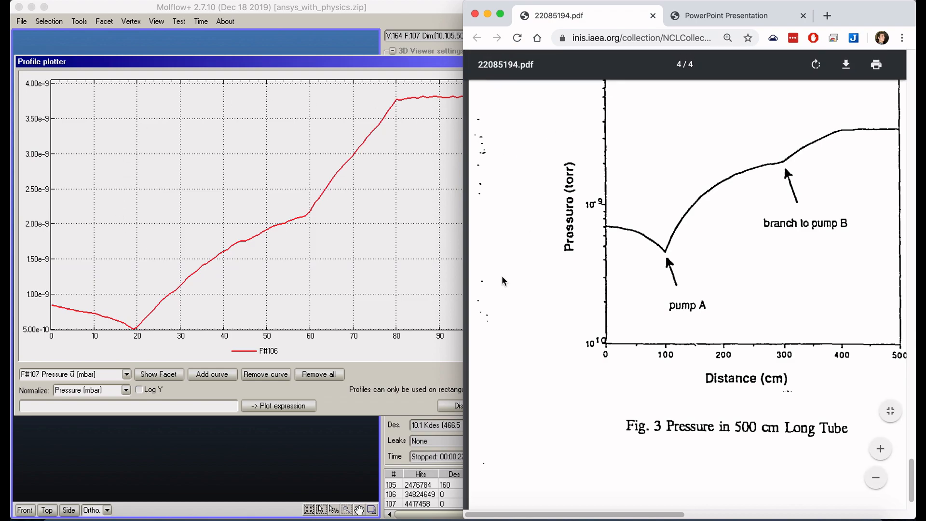
Step: Plot the F#106 profile on a logarithmic Y axis and read the pressure at the start of the curve
{"action": "left_click", "coordinate": [155, 396]}
{"action": "left_click", "coordinate": [154, 391]}
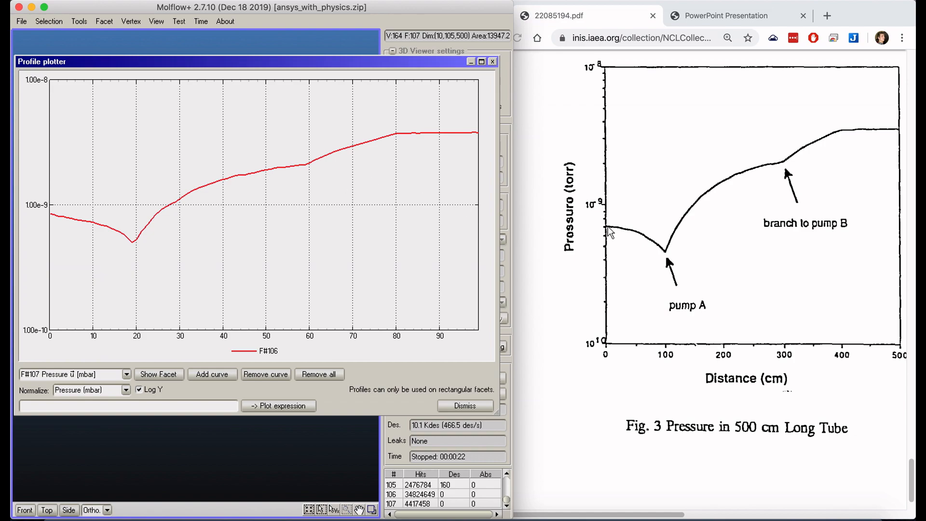
{"action": "left_click", "coordinate": [49, 216]}
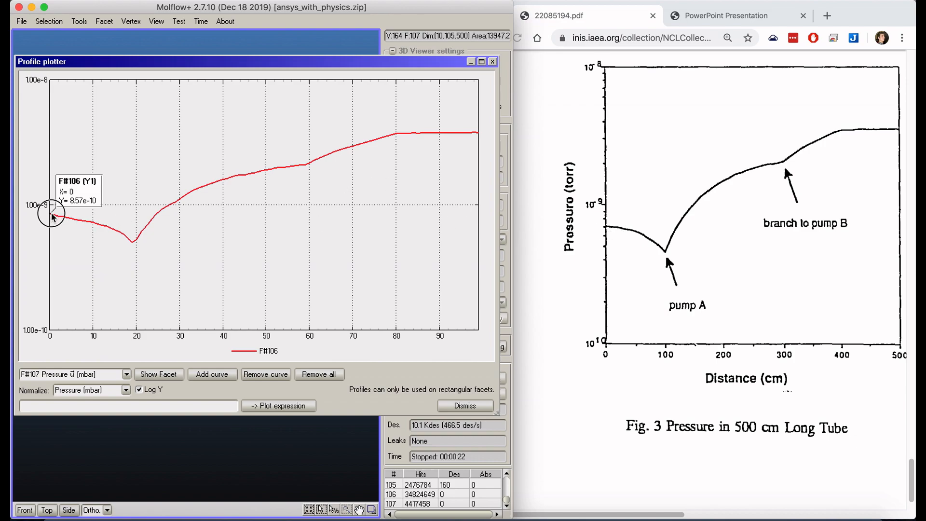
{"action": "left_click", "coordinate": [49, 217]}
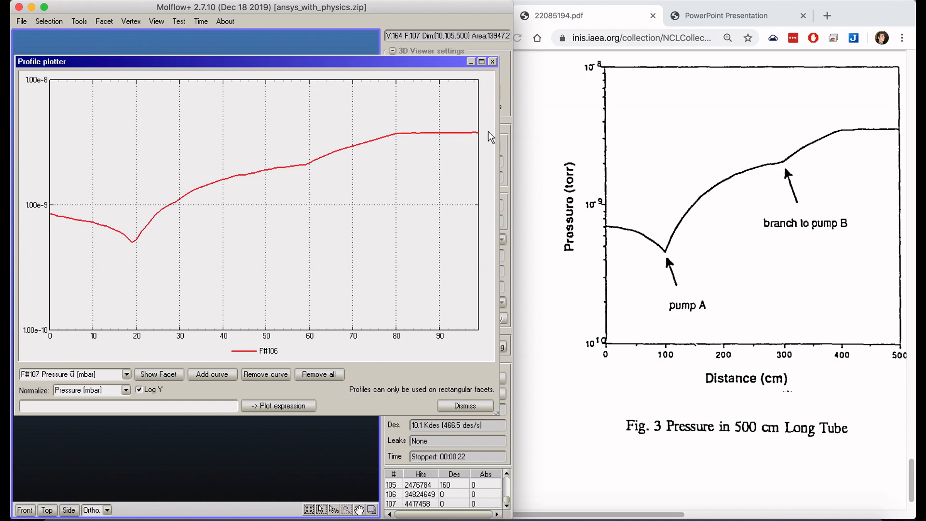
{"action": "left_click", "coordinate": [52, 220]}
Step: Narrow the profile plotter window, then run the simulation for a few more seconds and pause it
{"action": "left_click_drag", "start_coordinate": [500, 93], "coordinate": [422, 91]}
{"action": "left_click", "coordinate": [441, 378]}
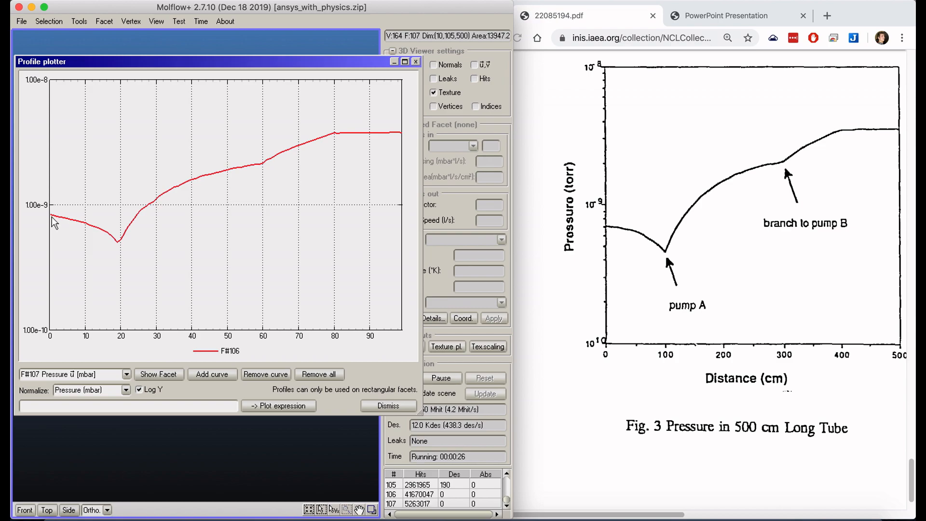
{"action": "left_click", "coordinate": [437, 381]}
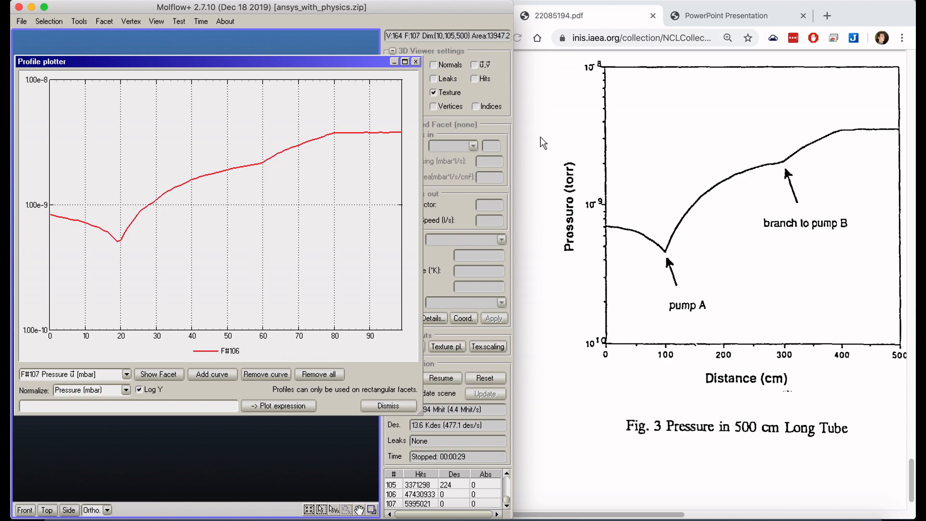
Step: Switch to the full-size browser and examine the COMSOL/MolFlow pressure profiles on the Outgassing Benchmark Results slide
{"action": "left_click", "coordinate": [869, 18]}
{"action": "double_click", "coordinate": [866, 17]}
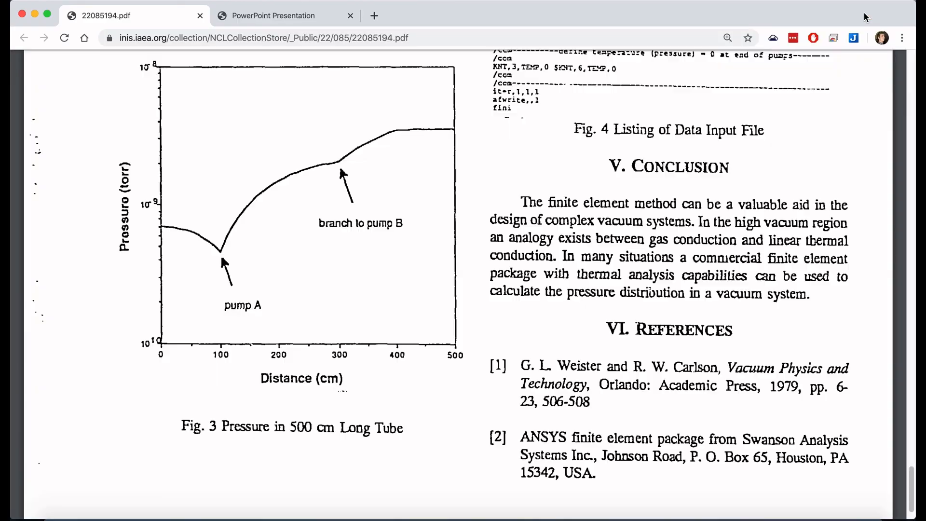
{"action": "left_click", "coordinate": [313, 15]}
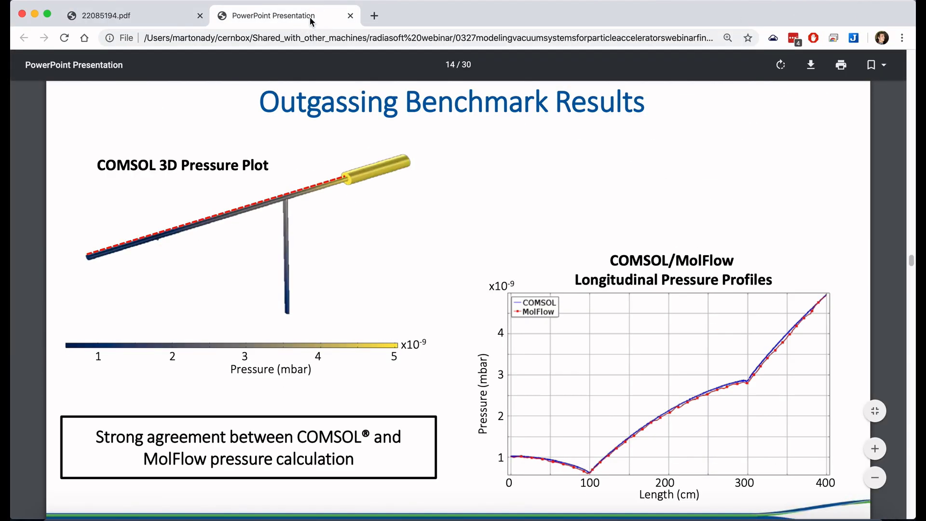
{"action": "scroll", "coordinate": [554, 269], "scroll_direction": "down", "scroll_amount": 3}
{"action": "scroll", "coordinate": [554, 271], "scroll_direction": "down", "scroll_amount": 1}
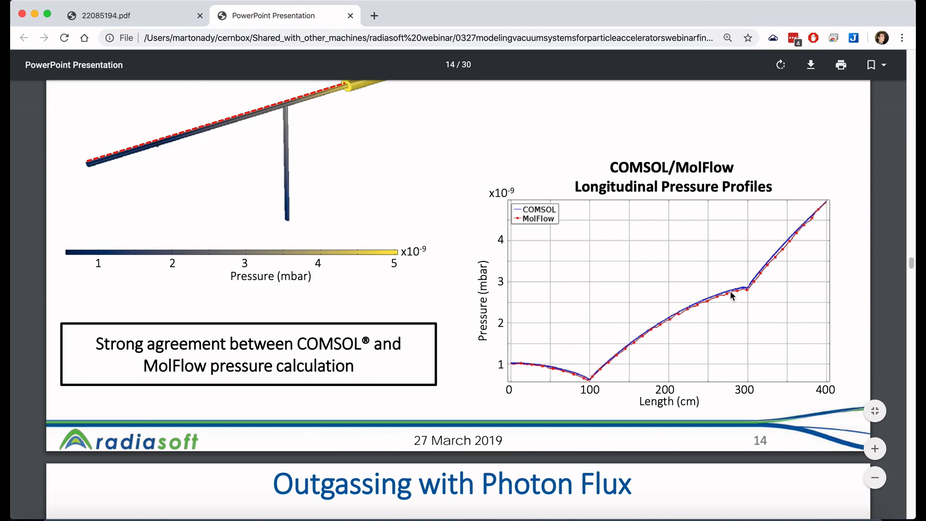
{"action": "scroll", "coordinate": [504, 362], "scroll_direction": "up", "scroll_amount": 3}
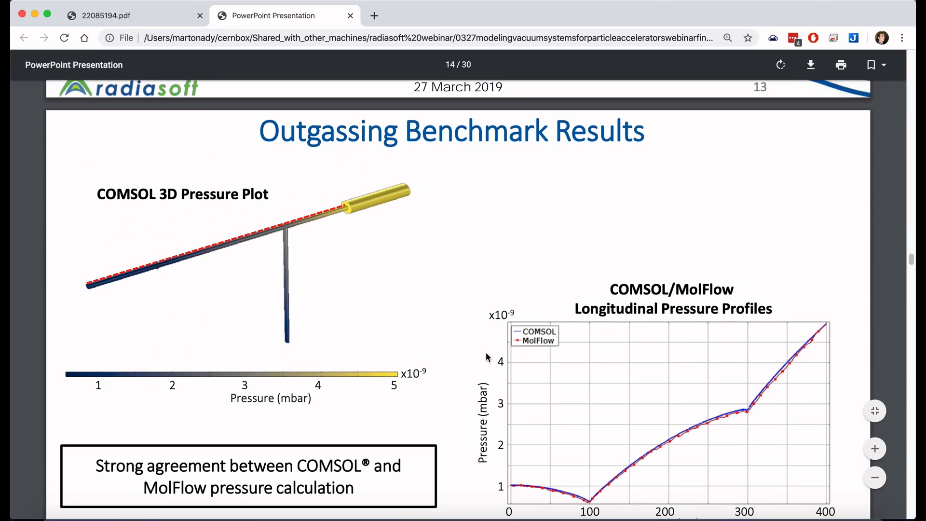
{"action": "scroll", "coordinate": [487, 357], "scroll_direction": "down", "scroll_amount": 1}
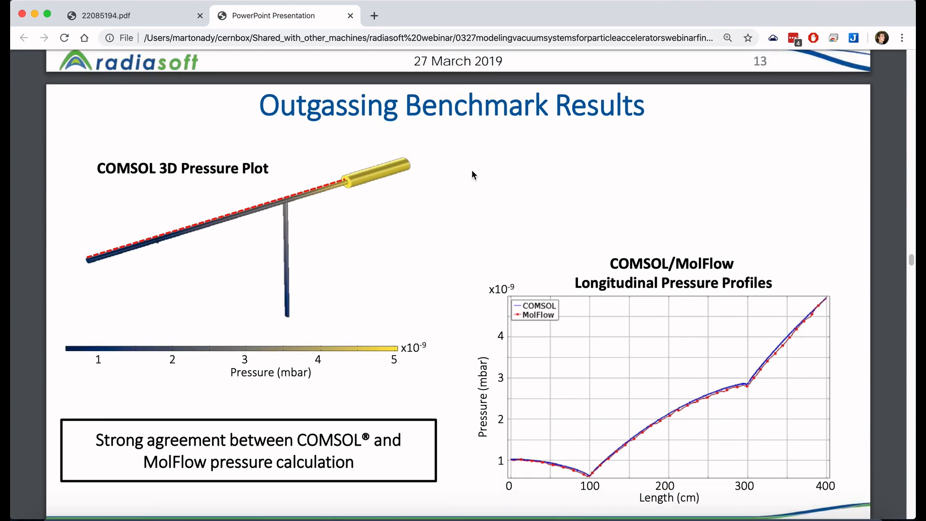
Step: Switch back to Molflow+, restore its window to full size and close the profile plotter
{"action": "key", "text": "super+Tab"}
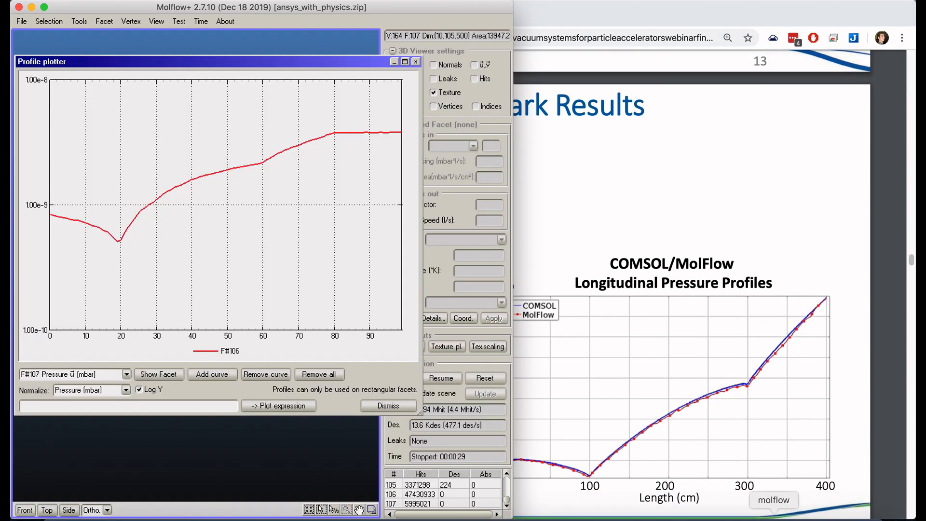
{"action": "left_click", "coordinate": [462, 9]}
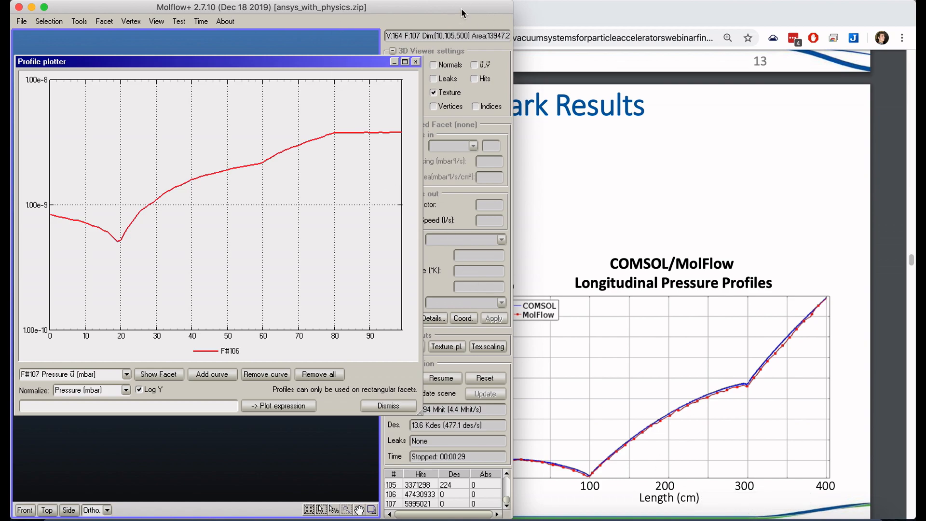
{"action": "double_click", "coordinate": [462, 12]}
{"action": "left_click", "coordinate": [416, 62]}
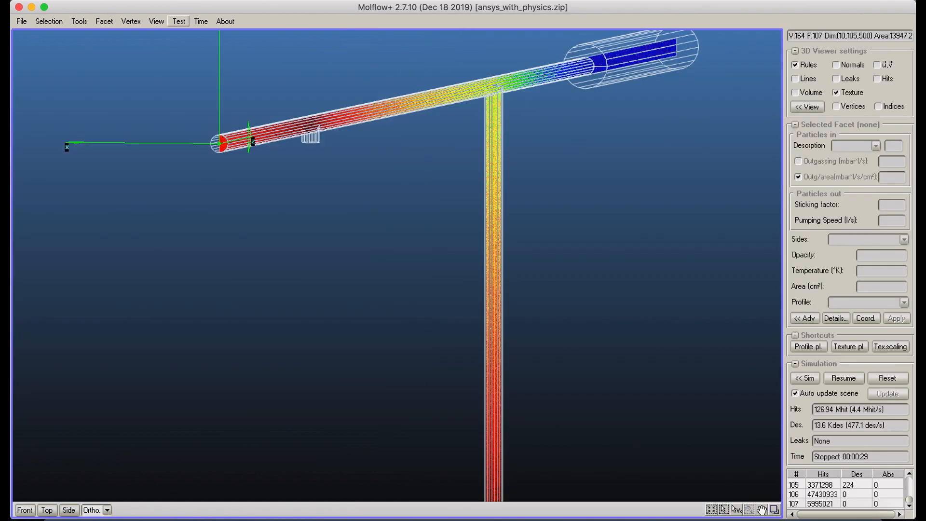
Step: Save the simulation to ansys_with_physics.zip
{"action": "left_click", "coordinate": [21, 21]}
{"action": "left_click", "coordinate": [48, 86]}
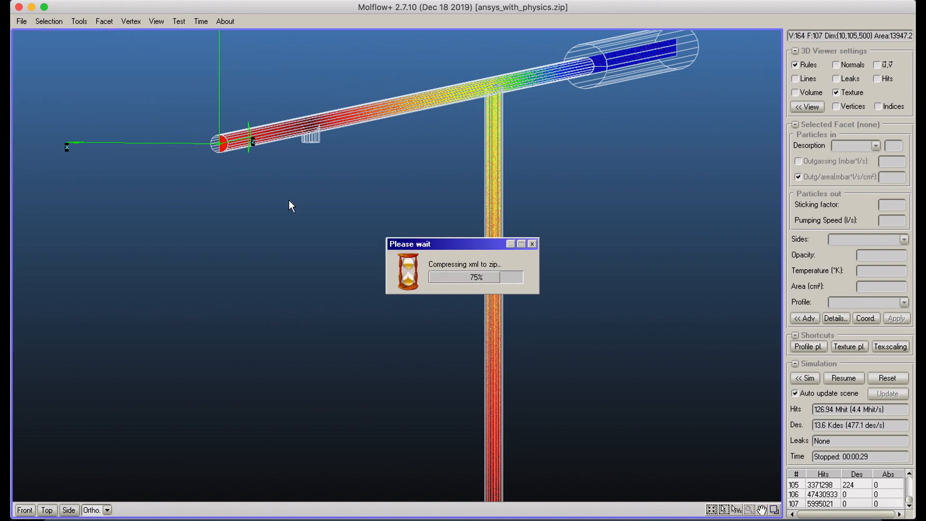
Step: Hide the facet textures and inspect the bare wireframe geometry from several angles
{"action": "right_click_drag", "start_coordinate": [389, 196], "coordinate": [431, 247]}
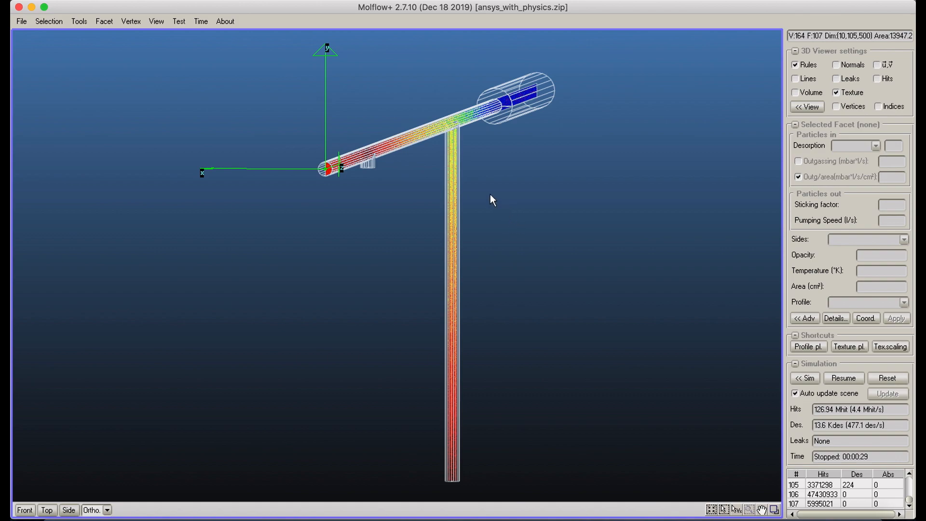
{"action": "left_click", "coordinate": [836, 93]}
{"action": "right_click_drag", "start_coordinate": [299, 188], "coordinate": [374, 149]}
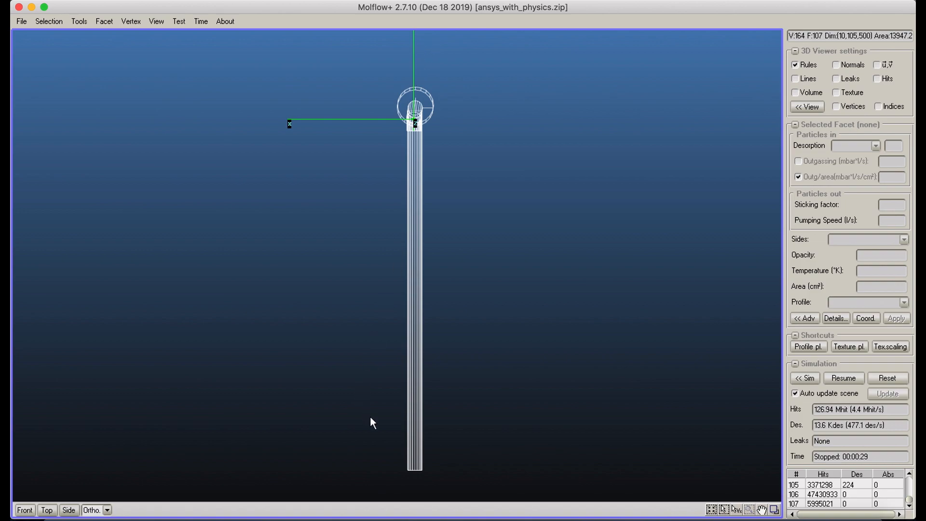
{"action": "right_click_drag", "start_coordinate": [459, 269], "coordinate": [416, 124]}
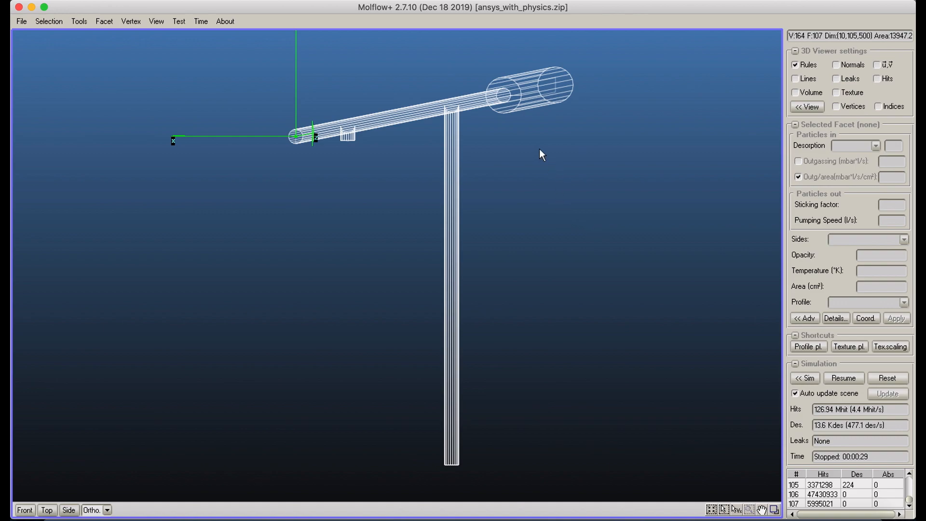
{"action": "right_click_drag", "start_coordinate": [525, 165], "coordinate": [509, 190]}
{"action": "middle_click_drag", "start_coordinate": [510, 195], "coordinate": [473, 180]}
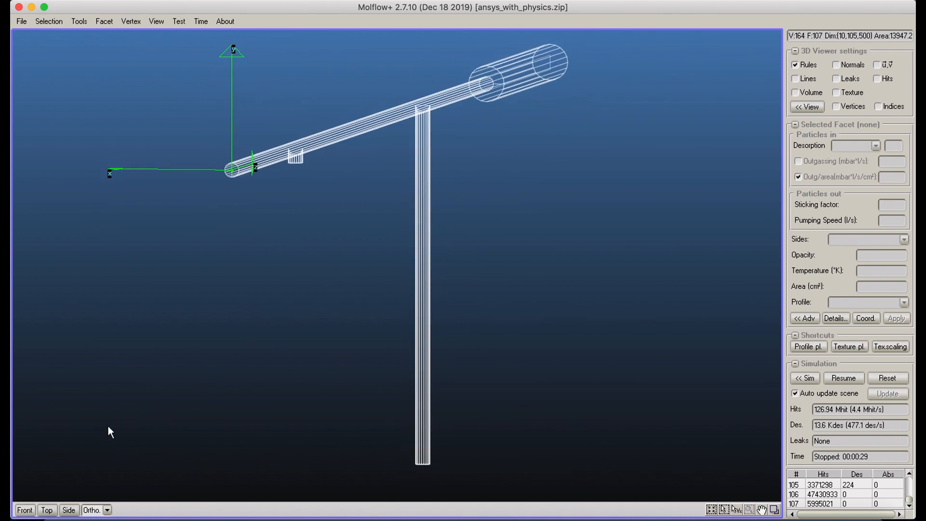
Step: Select the facets on one side of the vertical symmetry plane in the front view, and clear the selection
{"action": "left_click", "coordinate": [25, 511]}
{"action": "left_click_drag", "start_coordinate": [435, 38], "coordinate": [391, 479]}
{"action": "right_click_drag", "start_coordinate": [476, 275], "coordinate": [478, 280]}
{"action": "scroll", "coordinate": [448, 92], "scroll_direction": "up", "scroll_amount": 5}
{"action": "middle_click_drag", "start_coordinate": [419, 102], "coordinate": [401, 267]}
{"action": "scroll", "coordinate": [434, 145], "scroll_direction": "down", "scroll_amount": 1}
{"action": "middle_click_drag", "start_coordinate": [419, 151], "coordinate": [390, 333]}
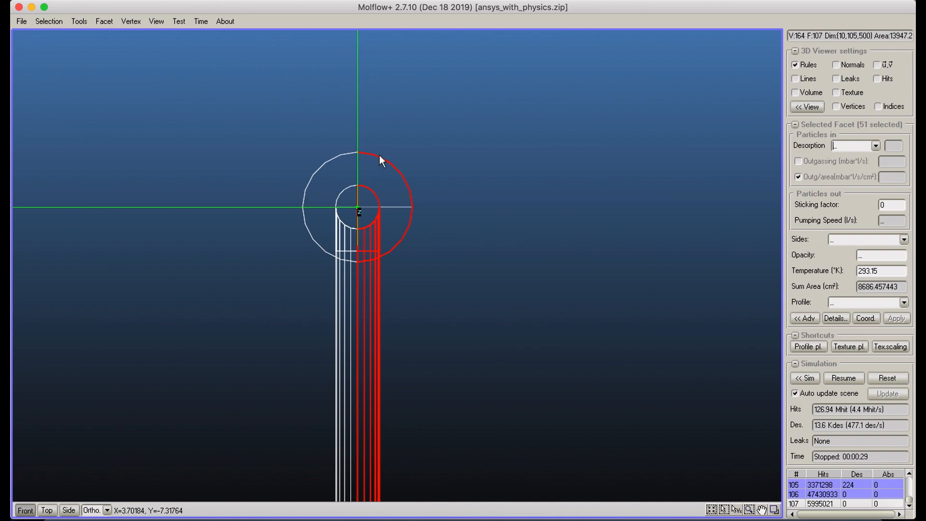
{"action": "left_click", "coordinate": [456, 158]}
Step: Select the ring-shaped facet joining the narrow and wide tubes, and clear the selection
{"action": "right_click_drag", "start_coordinate": [448, 159], "coordinate": [432, 146]}
{"action": "left_click", "coordinate": [432, 143]}
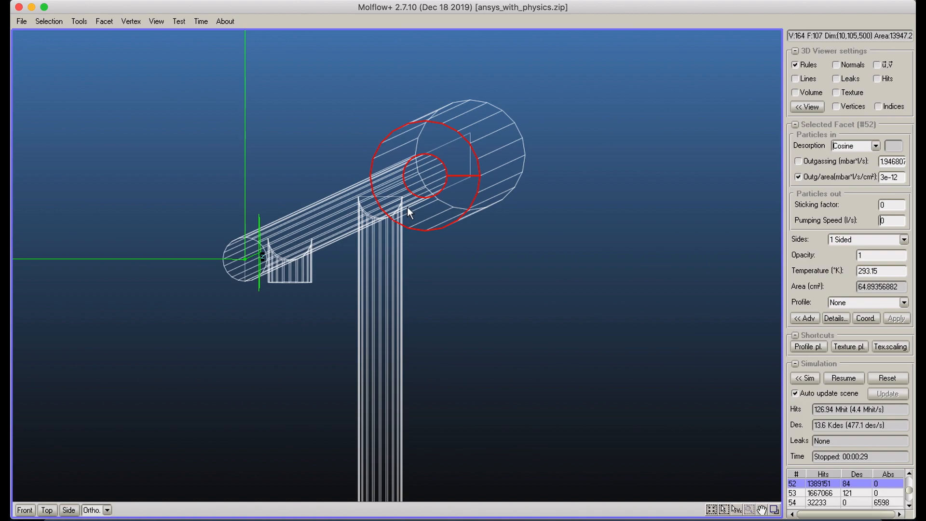
{"action": "left_click", "coordinate": [316, 144]}
Step: Open the Split facet tool, select three vertices on the vertical symmetry plane, and define the plane by 3 selected vertices
{"action": "scroll", "coordinate": [299, 154], "scroll_direction": "down", "scroll_amount": 2}
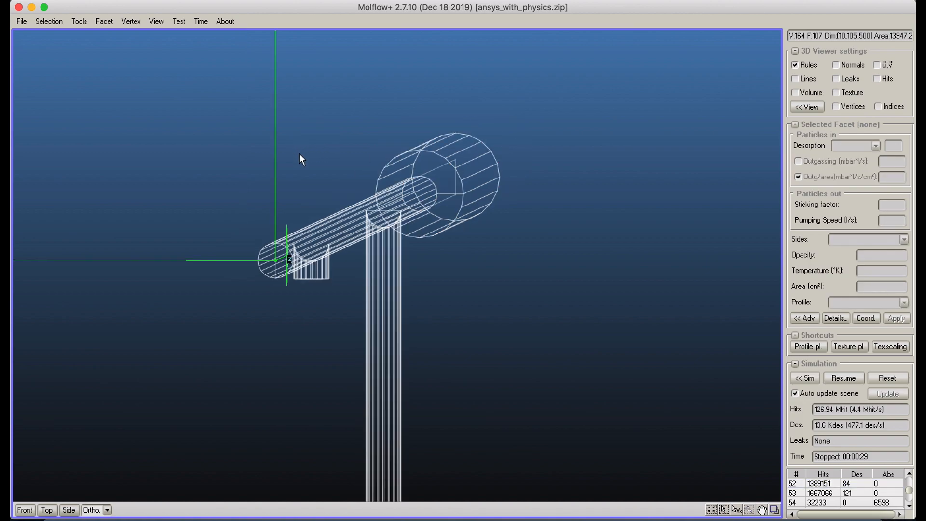
{"action": "scroll", "coordinate": [341, 146], "scroll_direction": "up", "scroll_amount": 3}
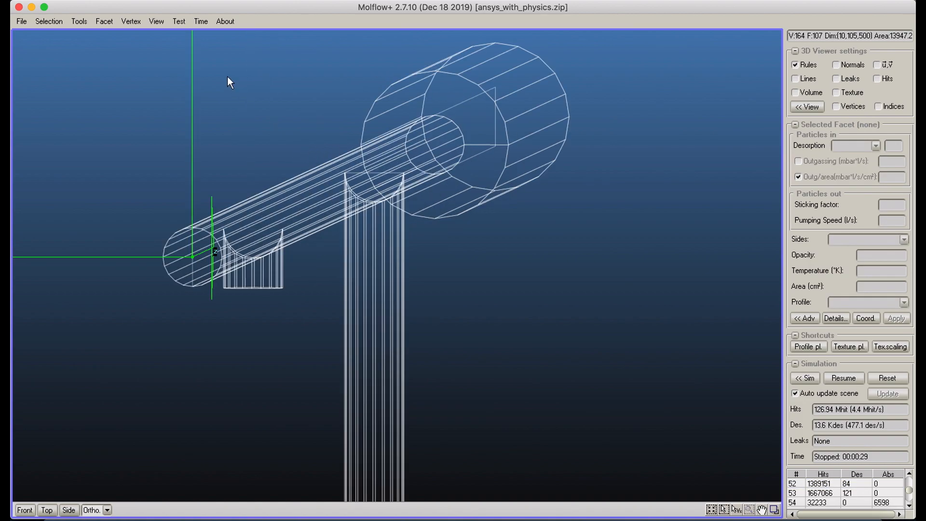
{"action": "left_click", "coordinate": [104, 22]}
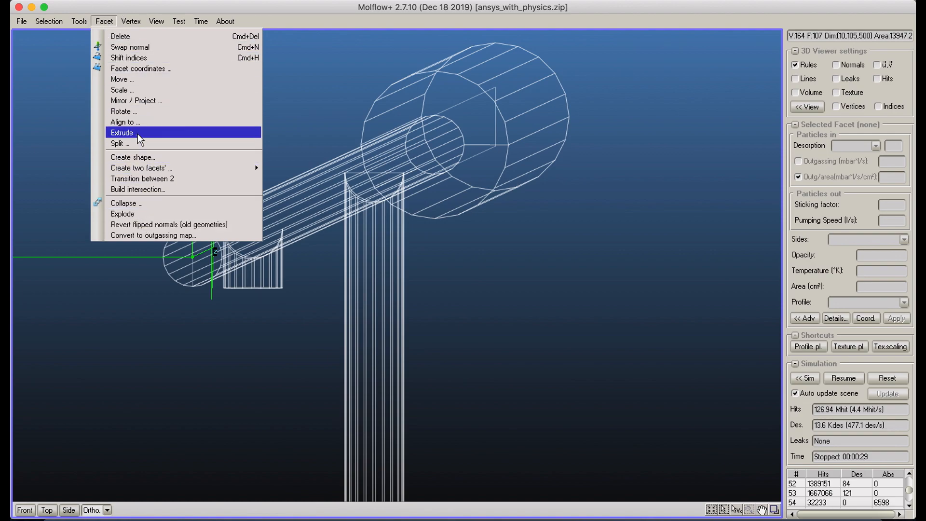
{"action": "left_click", "coordinate": [128, 143]}
{"action": "left_click_drag", "start_coordinate": [400, 189], "coordinate": [625, 79]}
{"action": "key", "text": "Tab"}
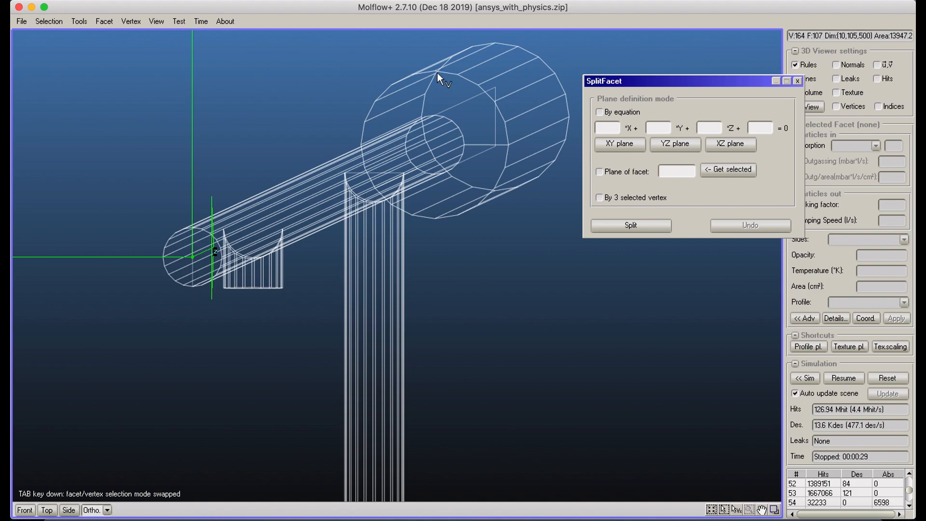
{"action": "left_click", "coordinate": [194, 290], "text": "shift"}
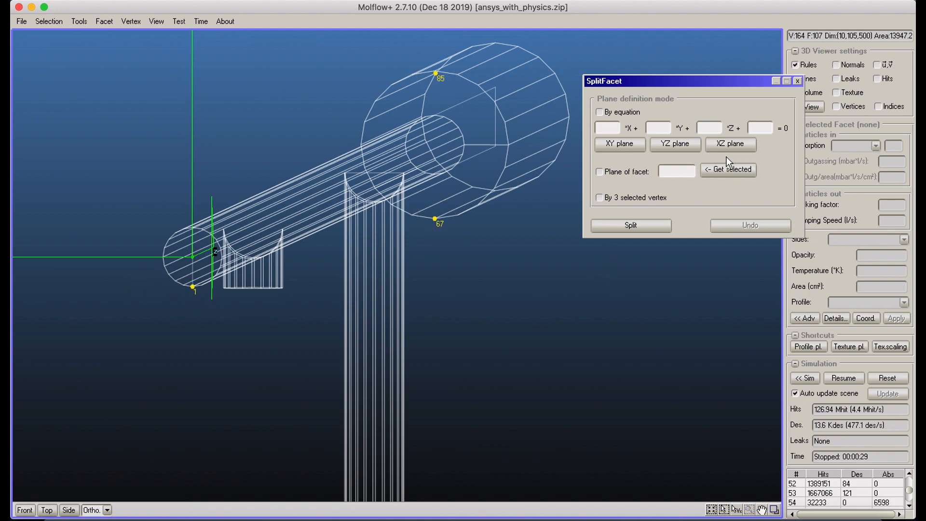
{"action": "left_click", "coordinate": [728, 169]}
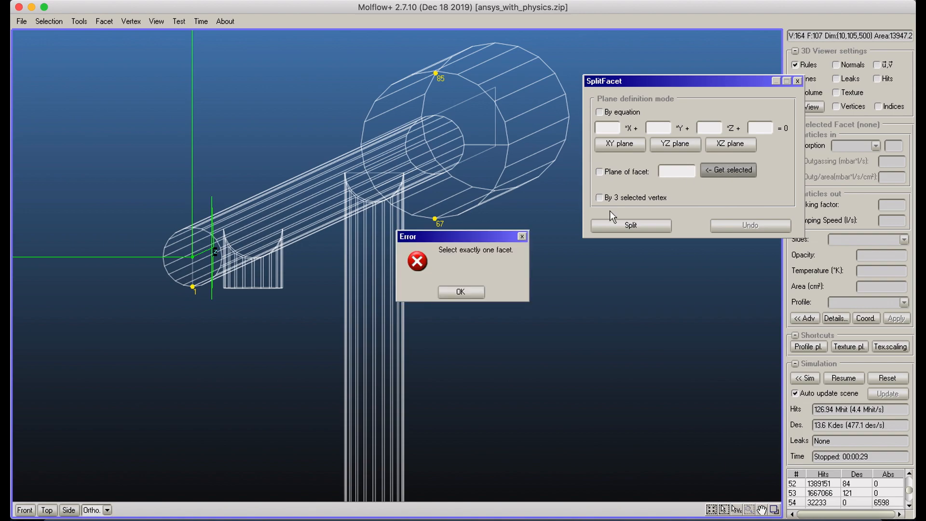
{"action": "left_click", "coordinate": [476, 289]}
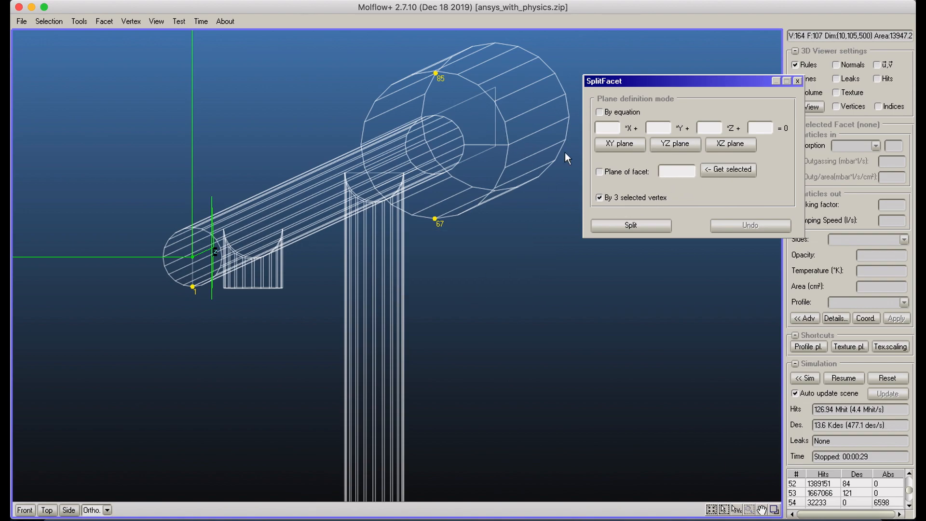
Step: Enter the long rectangular profile facet inside the horizontal tube as the reference facet for the splitting plane
{"action": "left_click", "coordinate": [471, 109]}
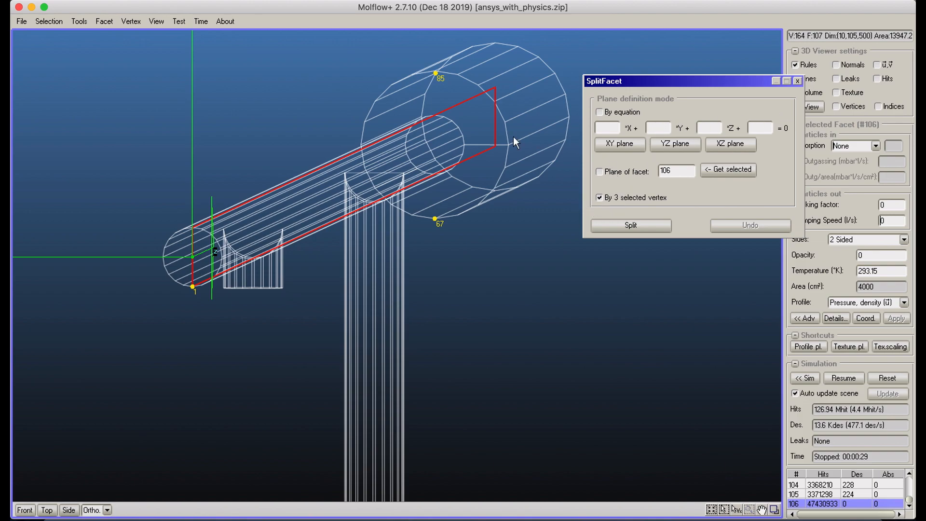
{"action": "middle_click_drag", "start_coordinate": [369, 133], "coordinate": [531, 294]}
{"action": "scroll", "coordinate": [548, 333], "scroll_direction": "down", "scroll_amount": 5}
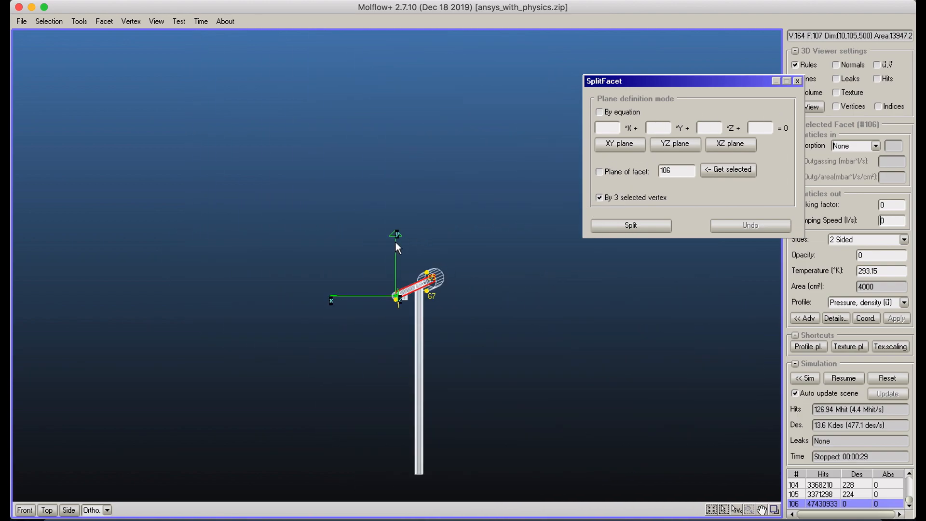
{"action": "scroll", "coordinate": [407, 239], "scroll_direction": "up", "scroll_amount": 3}
{"action": "middle_click_drag", "start_coordinate": [461, 249], "coordinate": [380, 171]}
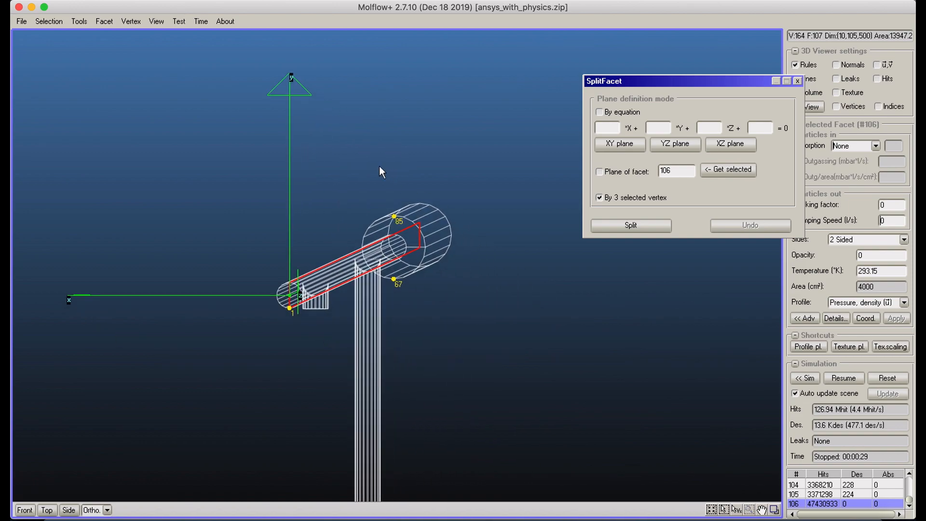
Step: Try to split all facets of the geometry along the XY plane, accepting the reset of the simulation data
{"action": "left_click", "coordinate": [619, 145]}
{"action": "middle_click_drag", "start_coordinate": [537, 158], "coordinate": [477, 97]}
{"action": "key", "text": "ctrl+a"}
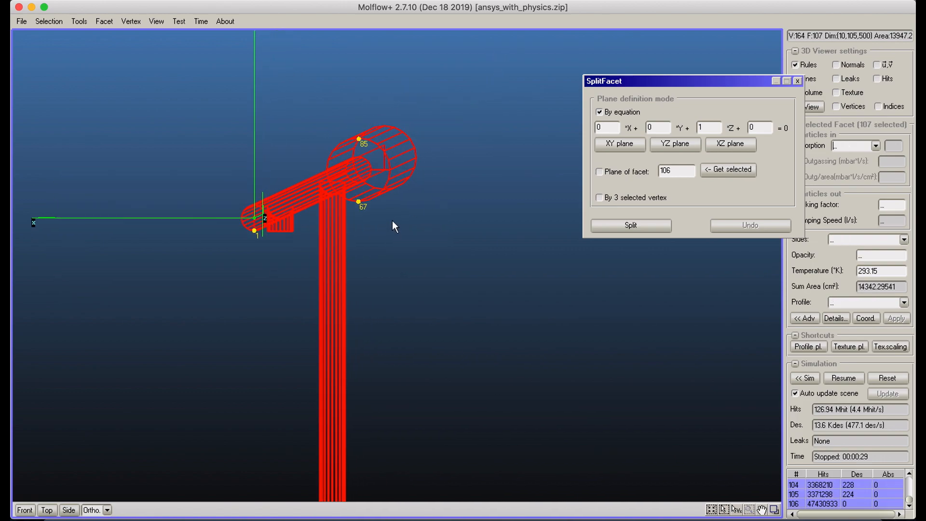
{"action": "left_click", "coordinate": [611, 225]}
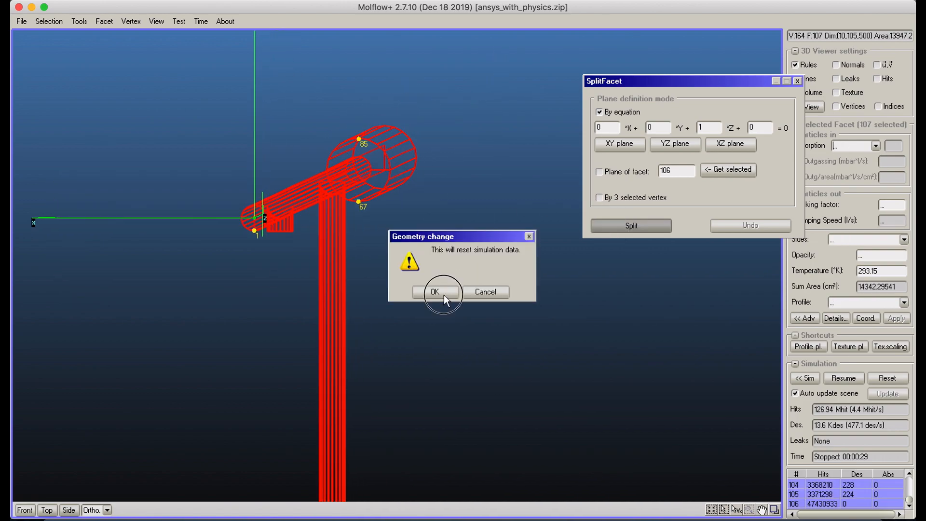
{"action": "left_click", "coordinate": [444, 294]}
{"action": "middle_click_drag", "start_coordinate": [444, 216], "coordinate": [435, 187]}
{"action": "scroll", "coordinate": [387, 124], "scroll_direction": "up", "scroll_amount": 1}
{"action": "middle_click_drag", "start_coordinate": [394, 160], "coordinate": [398, 222]}
{"action": "scroll", "coordinate": [372, 210], "scroll_direction": "up", "scroll_amount": 1}
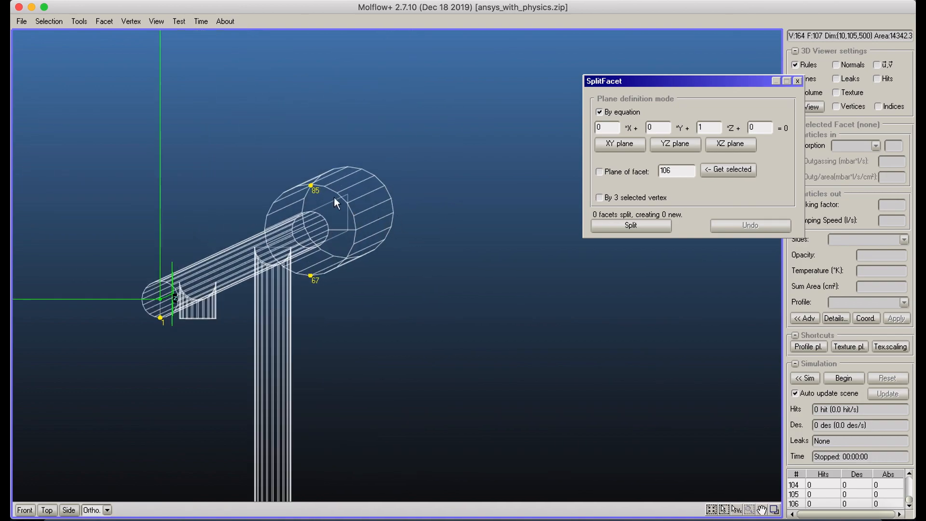
Step: Split the ring-shaped facet joining the narrow and wide tubes along the YZ plane
{"action": "left_click", "coordinate": [328, 200]}
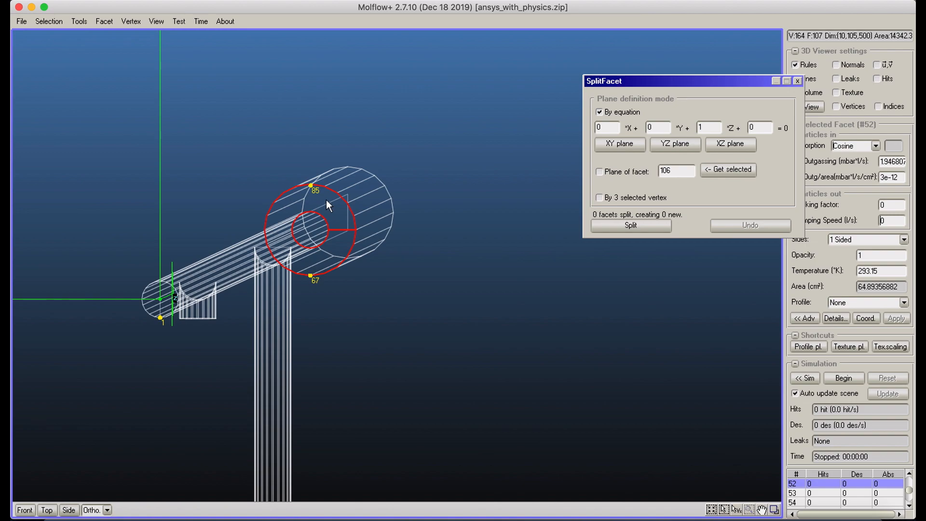
{"action": "scroll", "coordinate": [326, 199], "scroll_direction": "up", "scroll_amount": 2}
{"action": "middle_click_drag", "start_coordinate": [328, 200], "coordinate": [533, 176]}
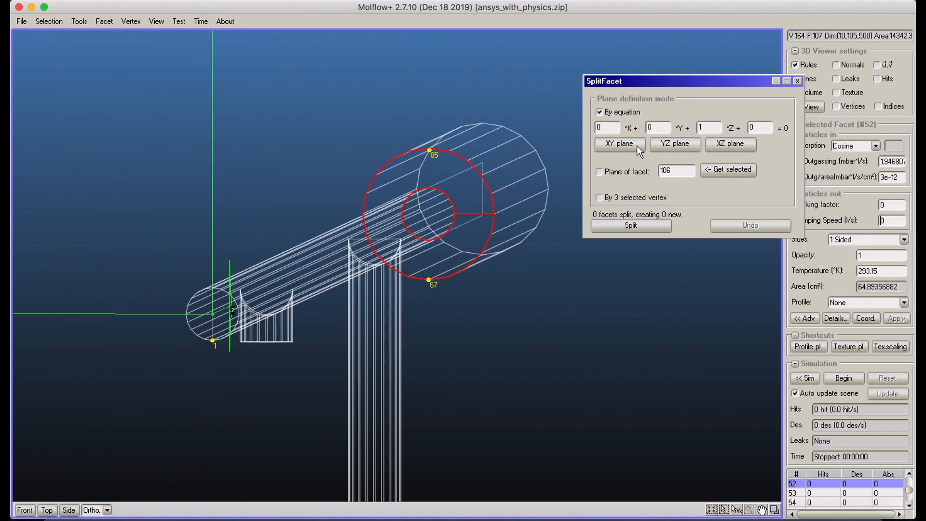
{"action": "scroll", "coordinate": [374, 150], "scroll_direction": "down", "scroll_amount": 3}
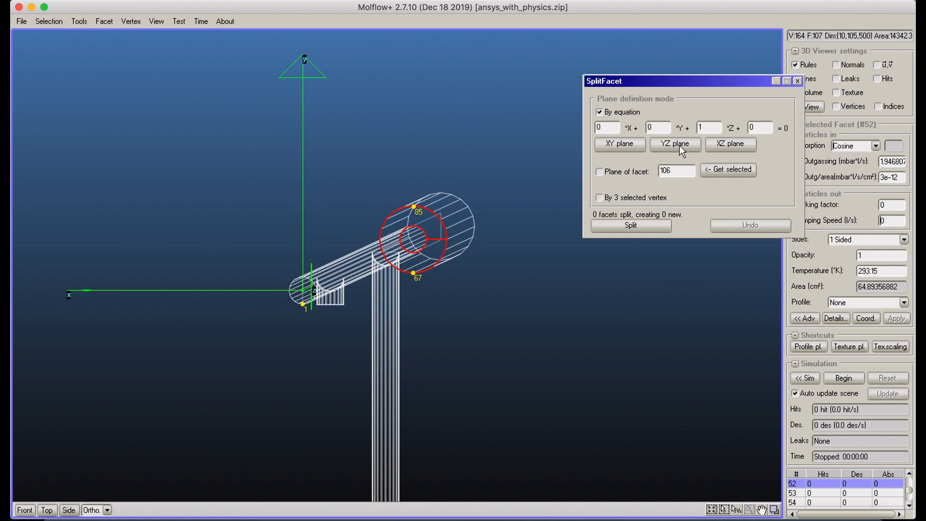
{"action": "left_click", "coordinate": [621, 225]}
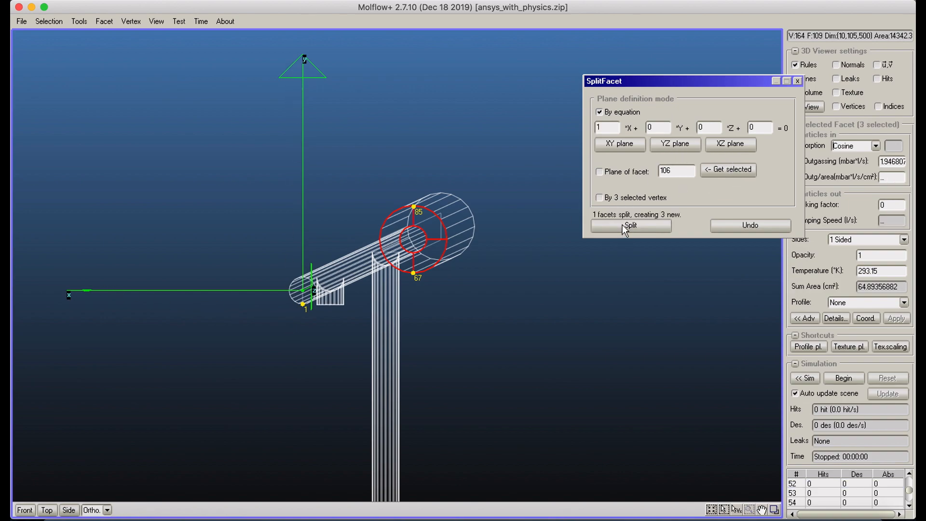
Step: Split all facets of the geometry along the YZ plane and clear the resulting facet selection
{"action": "key", "text": "ctrl+a"}
{"action": "left_click", "coordinate": [621, 225]}
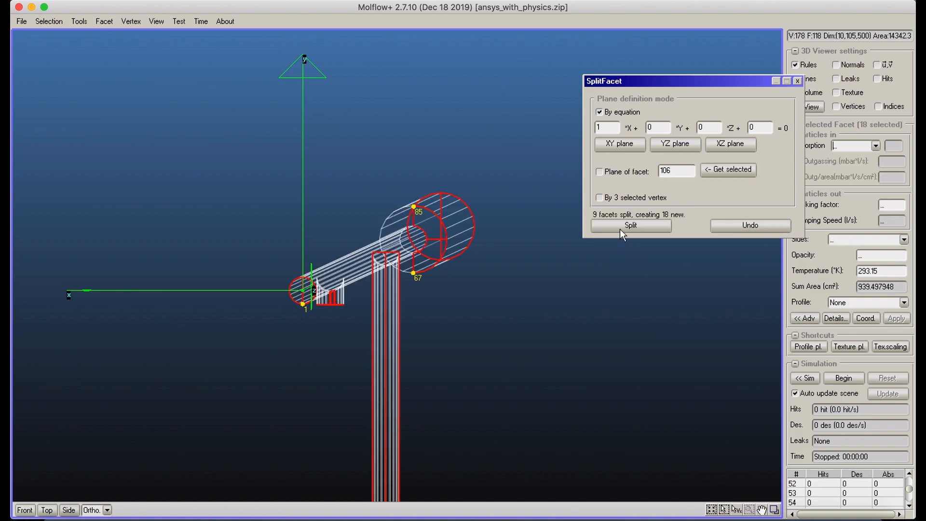
{"action": "left_click", "coordinate": [511, 191]}
{"action": "middle_click_drag", "start_coordinate": [499, 224], "coordinate": [460, 100]}
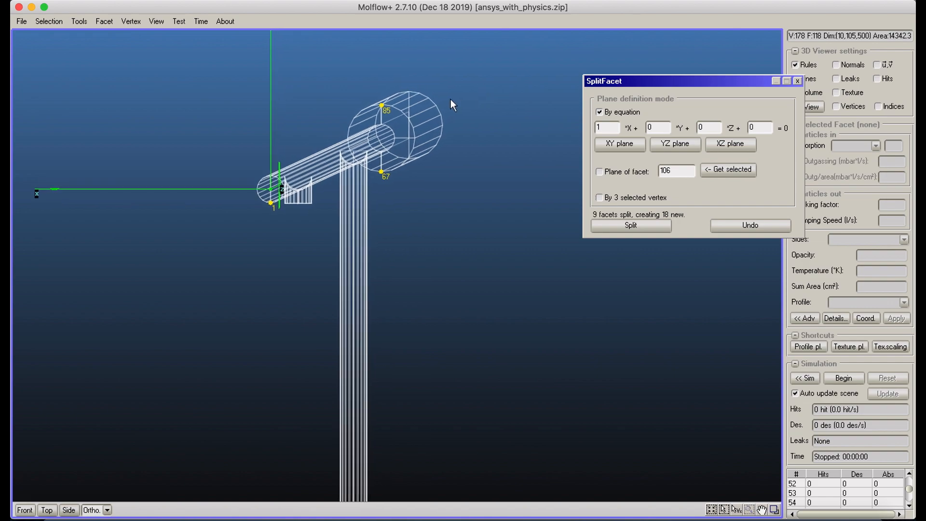
Step: Check the split pieces of the ring facet and the wide tube's end cap, and close the split dialog
{"action": "left_click", "coordinate": [387, 125]}
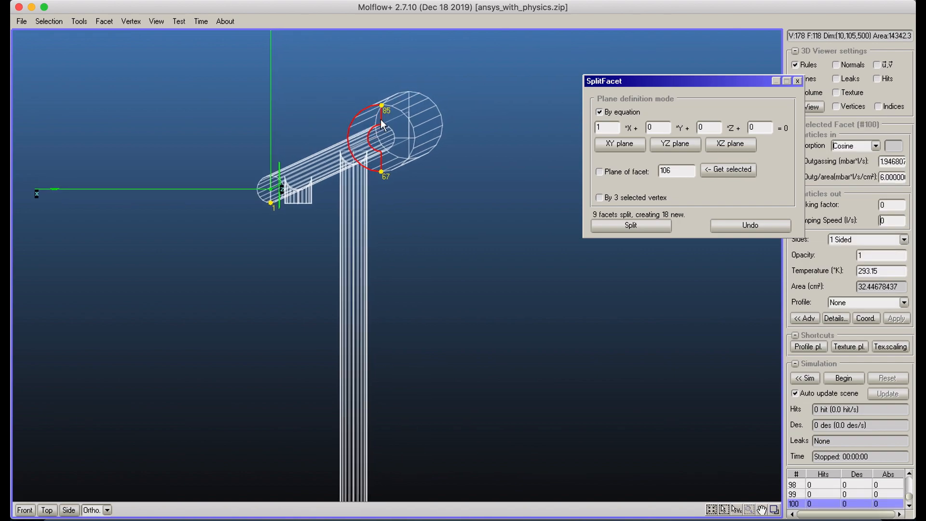
{"action": "scroll", "coordinate": [396, 174], "scroll_direction": "up", "scroll_amount": 2}
{"action": "middle_click_drag", "start_coordinate": [396, 174], "coordinate": [380, 279]}
{"action": "left_click", "coordinate": [368, 158]}
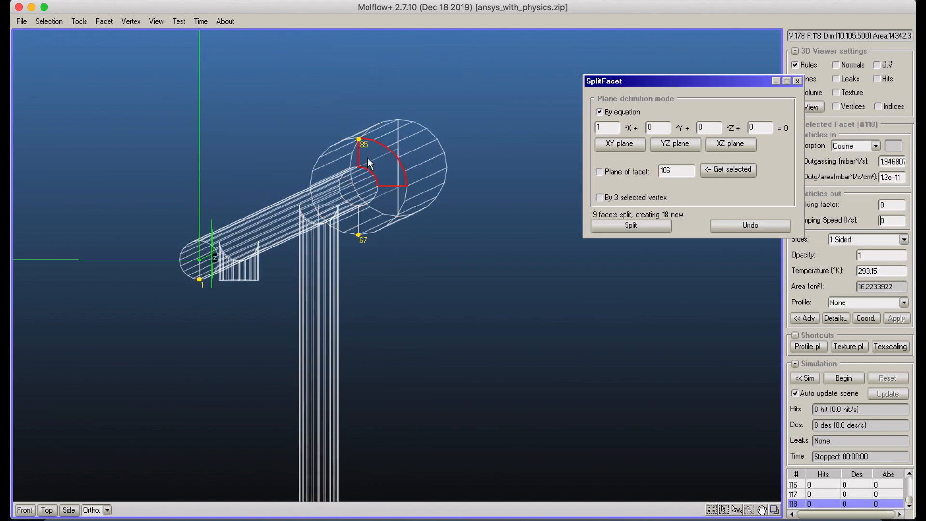
{"action": "left_click", "coordinate": [367, 158]}
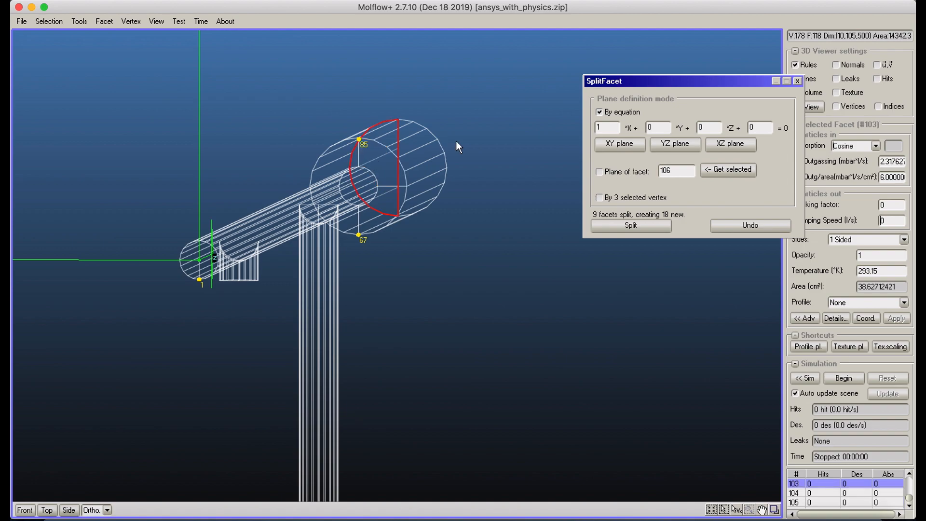
{"action": "left_click", "coordinate": [797, 80]}
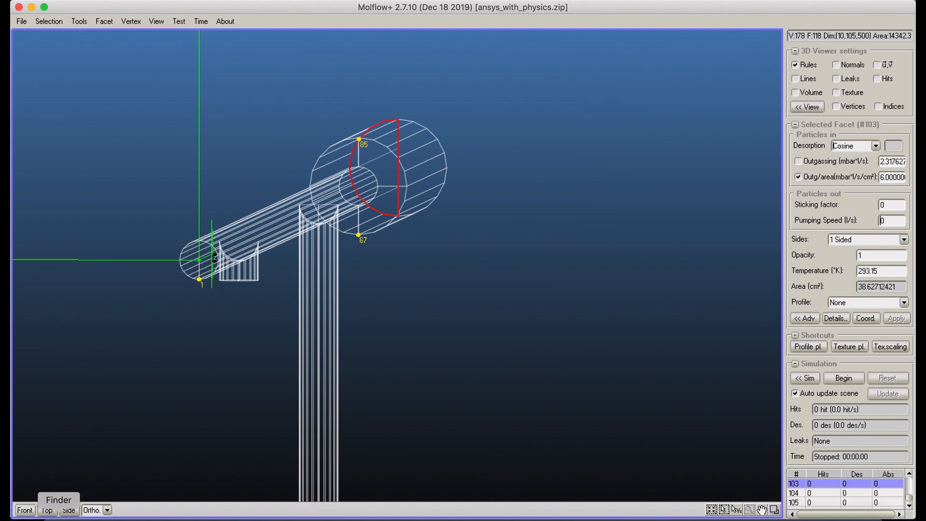
Step: In the front view, select the facets on the negative X side of the symmetry plane, including those lying on it
{"action": "left_click", "coordinate": [26, 510]}
{"action": "left_click_drag", "start_coordinate": [477, 44], "coordinate": [396, 490]}
{"action": "middle_click_drag", "start_coordinate": [423, 171], "coordinate": [409, 263]}
{"action": "scroll", "coordinate": [409, 262], "scroll_direction": "up", "scroll_amount": 10}
{"action": "middle_click_drag", "start_coordinate": [681, 172], "coordinate": [772, 145]}
{"action": "scroll", "coordinate": [211, 309], "scroll_direction": "down", "scroll_amount": 10}
{"action": "middle_click_drag", "start_coordinate": [222, 333], "coordinate": [232, 193]}
{"action": "scroll", "coordinate": [349, 239], "scroll_direction": "up", "scroll_amount": 2}
{"action": "scroll", "coordinate": [354, 250], "scroll_direction": "up", "scroll_amount": 2}
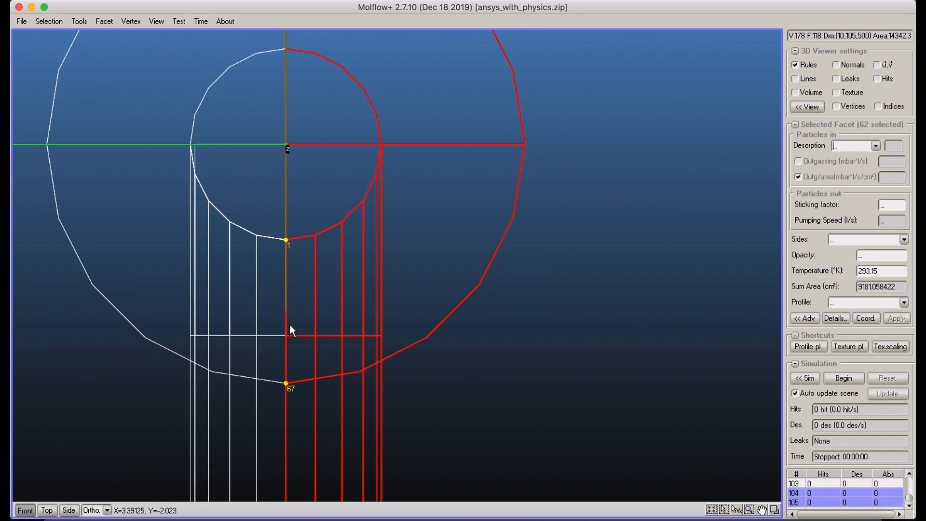
Step: Examine the selection along the full length of the vertical tube and from an oblique angle
{"action": "middle_click_drag", "start_coordinate": [324, 378], "coordinate": [331, 144]}
{"action": "scroll", "coordinate": [342, 230], "scroll_direction": "down", "scroll_amount": 3}
{"action": "middle_click_drag", "start_coordinate": [353, 366], "coordinate": [342, 169]}
{"action": "middle_click_drag", "start_coordinate": [357, 337], "coordinate": [380, 193]}
{"action": "middle_click_drag", "start_coordinate": [387, 341], "coordinate": [385, 246]}
{"action": "scroll", "coordinate": [385, 222], "scroll_direction": "down", "scroll_amount": 3}
{"action": "scroll", "coordinate": [390, 336], "scroll_direction": "down", "scroll_amount": 7}
{"action": "middle_click_drag", "start_coordinate": [379, 364], "coordinate": [371, 187]}
{"action": "middle_click_drag", "start_coordinate": [396, 348], "coordinate": [394, 186]}
{"action": "middle_click_drag", "start_coordinate": [468, 436], "coordinate": [390, 184]}
{"action": "middle_click_drag", "start_coordinate": [396, 357], "coordinate": [374, 178]}
{"action": "middle_click_drag", "start_coordinate": [400, 376], "coordinate": [441, 325]}
{"action": "scroll", "coordinate": [443, 318], "scroll_direction": "down", "scroll_amount": 5}
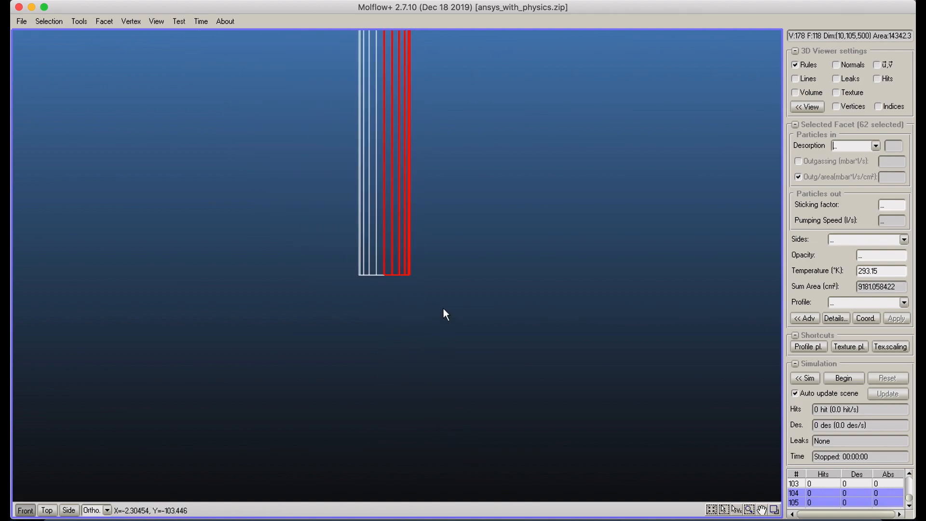
{"action": "middle_click_drag", "start_coordinate": [430, 203], "coordinate": [411, 374]}
{"action": "scroll", "coordinate": [430, 260], "scroll_direction": "down", "scroll_amount": 5}
{"action": "right_click_drag", "start_coordinate": [430, 263], "coordinate": [251, 325]}
Step: Delete the selected half of the facets and remove the isolated vertices left behind
{"action": "left_click", "coordinate": [104, 21]}
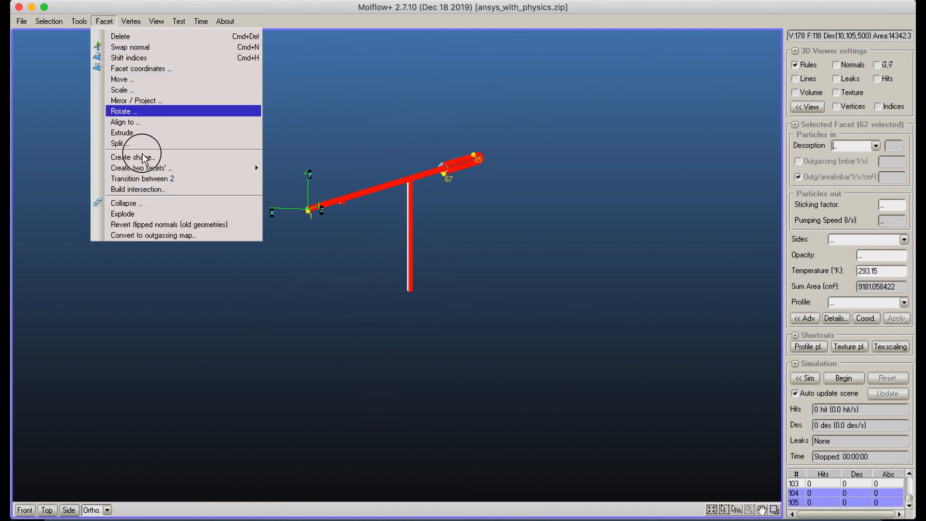
{"action": "left_click", "coordinate": [145, 36]}
{"action": "left_click", "coordinate": [436, 292]}
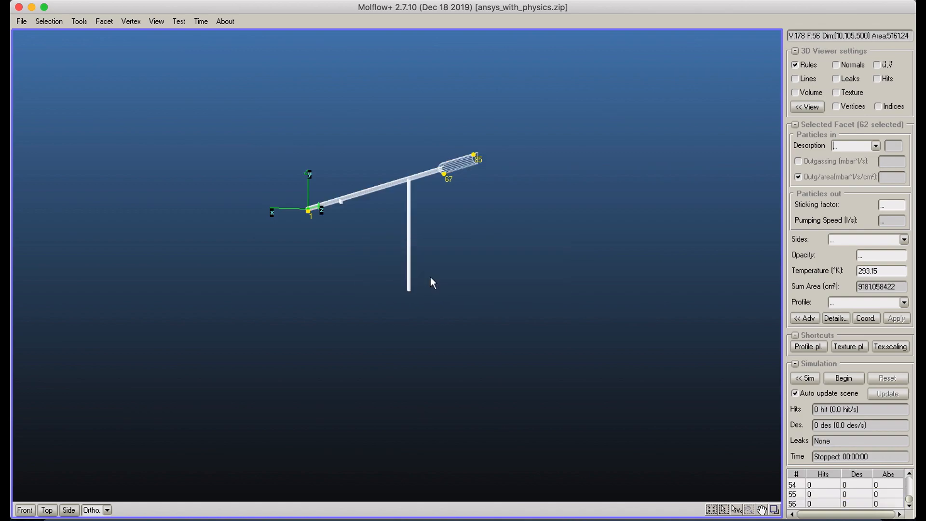
{"action": "right_click_drag", "start_coordinate": [535, 189], "coordinate": [581, 200]}
{"action": "left_click", "coordinate": [130, 21]}
{"action": "left_click", "coordinate": [150, 44]}
{"action": "left_click", "coordinate": [511, 236]}
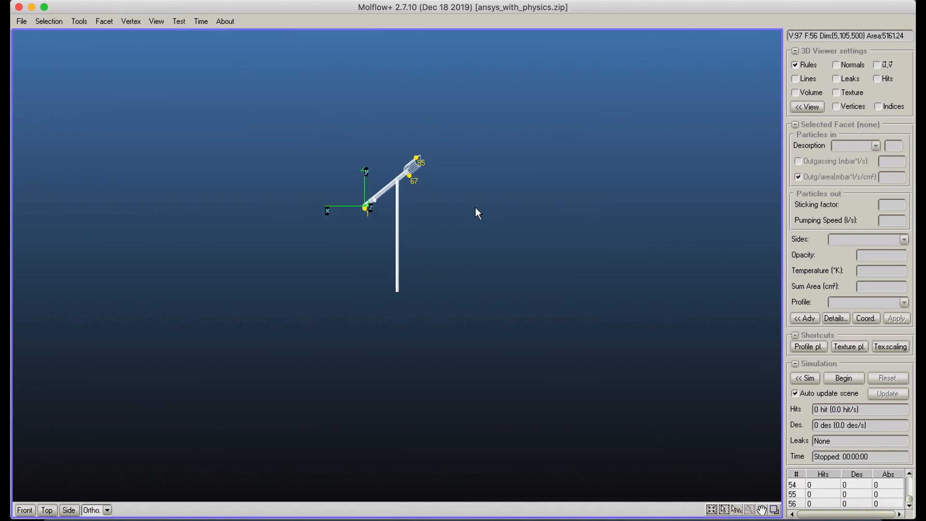
Step: Clear the vertex selection and inspect the remaining half of the geometry from the side
{"action": "key", "text": "Tab"}
{"action": "left_click", "coordinate": [446, 184]}
{"action": "scroll", "coordinate": [440, 175], "scroll_direction": "up", "scroll_amount": 8}
{"action": "middle_click_drag", "start_coordinate": [447, 205], "coordinate": [518, 403]}
{"action": "scroll", "coordinate": [490, 331], "scroll_direction": "down", "scroll_amount": 3}
{"action": "right_click_drag", "start_coordinate": [490, 331], "coordinate": [397, 221]}
{"action": "middle_click_drag", "start_coordinate": [397, 221], "coordinate": [399, 229]}
Step: Save the halved geometry as a new file named symmetric.zip
{"action": "left_click", "coordinate": [21, 21]}
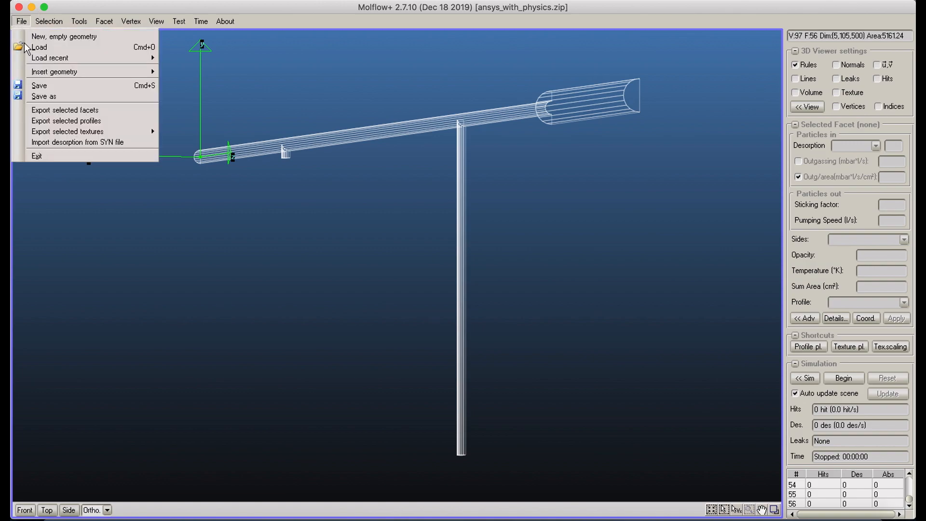
{"action": "left_click", "coordinate": [44, 96]}
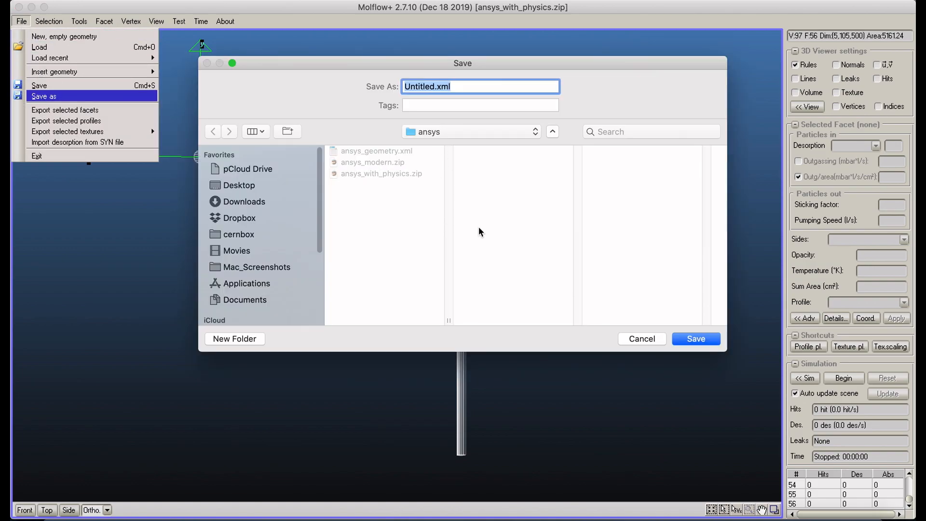
{"action": "type", "text": "symmetric.zip"}
{"action": "key", "text": "Return"}
Step: Start the simulation on the halved geometry and display the particle lines and leaks
{"action": "right_click_drag", "start_coordinate": [424, 186], "coordinate": [457, 218]}
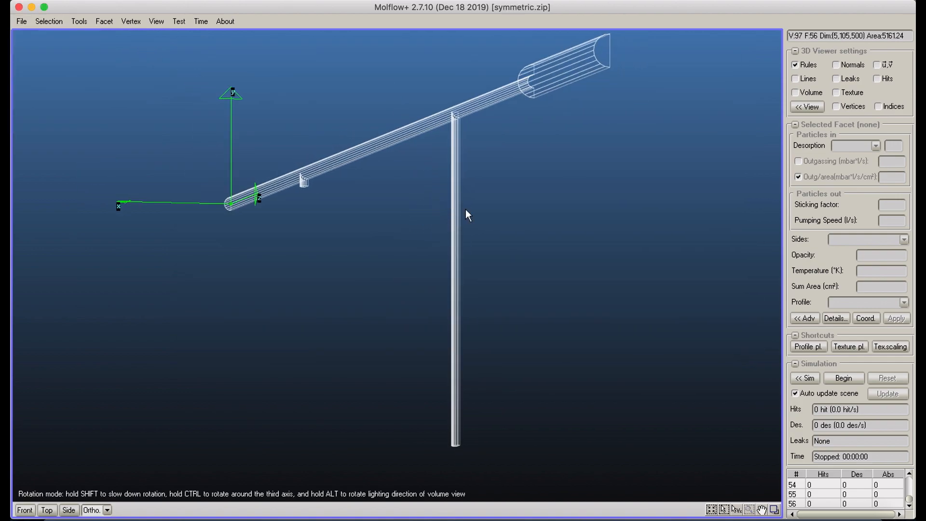
{"action": "left_click", "coordinate": [842, 377]}
{"action": "left_click", "coordinate": [850, 78]}
{"action": "left_click", "coordinate": [801, 79]}
{"action": "right_click_drag", "start_coordinate": [743, 123], "coordinate": [694, 150]}
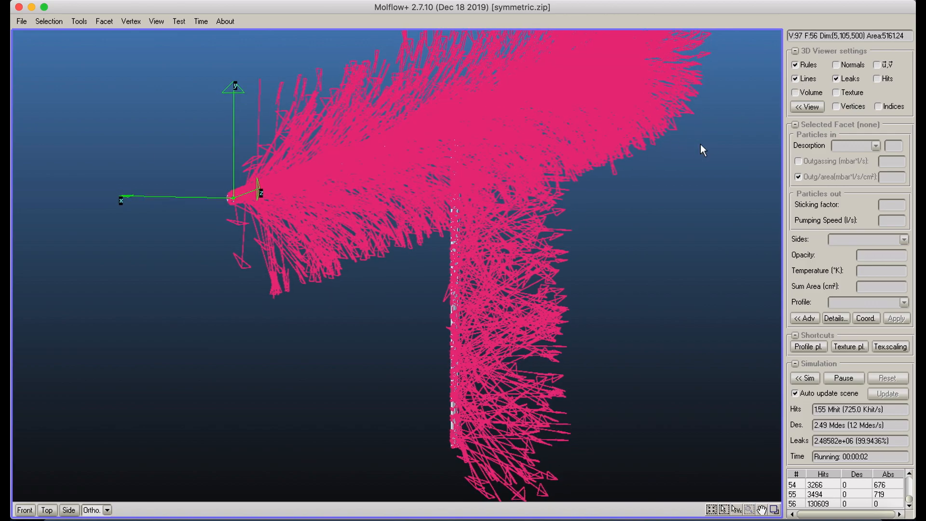
Step: Hide the particle lines and leaks, and pause the simulation
{"action": "left_click", "coordinate": [813, 80]}
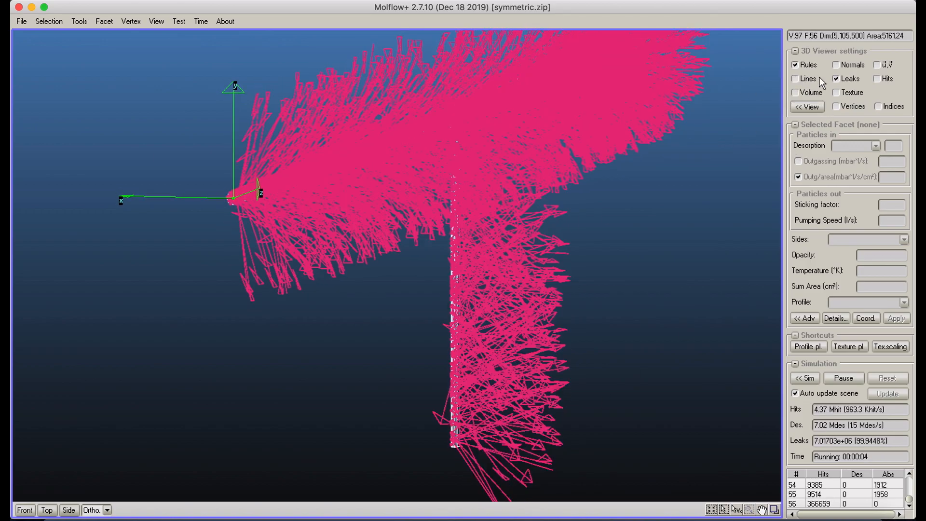
{"action": "left_click", "coordinate": [841, 79]}
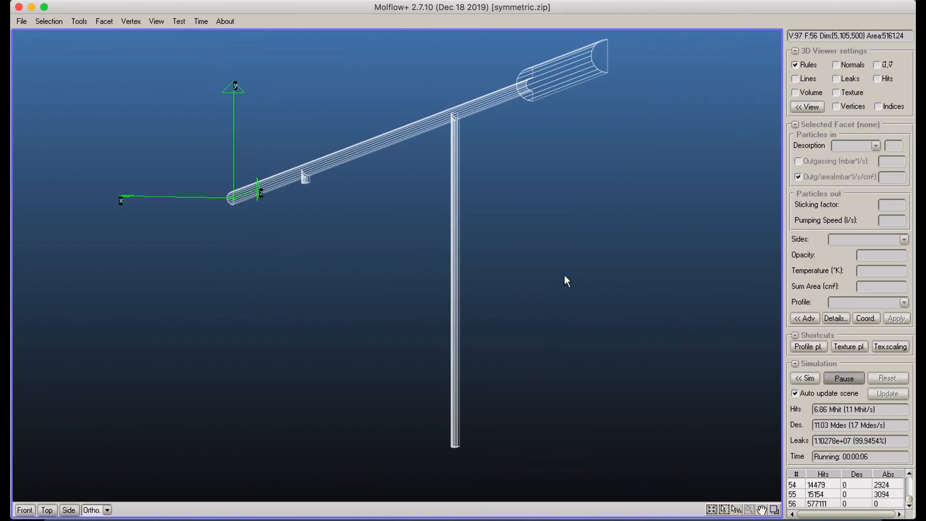
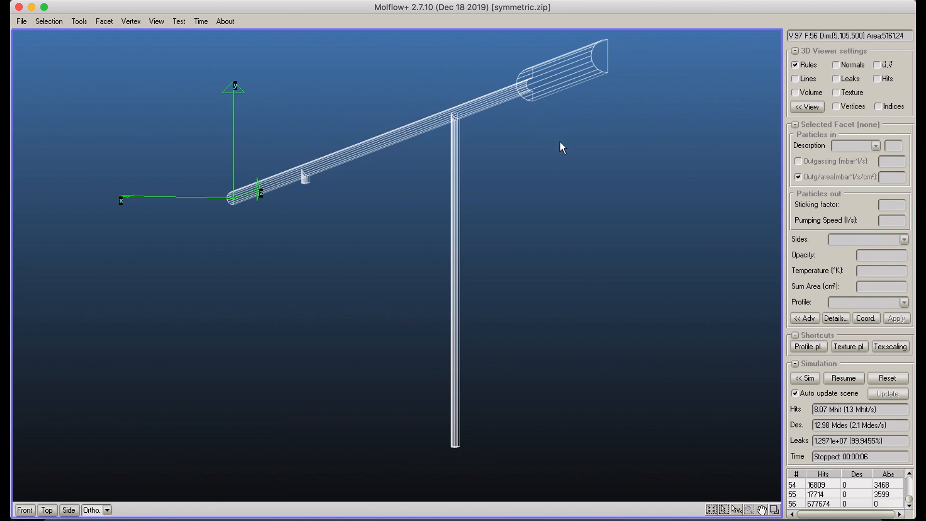
Step: Check the outgassing settings of a main tube wall facet between the short and long branch tubes
{"action": "right_click_drag", "start_coordinate": [561, 142], "coordinate": [532, 159]}
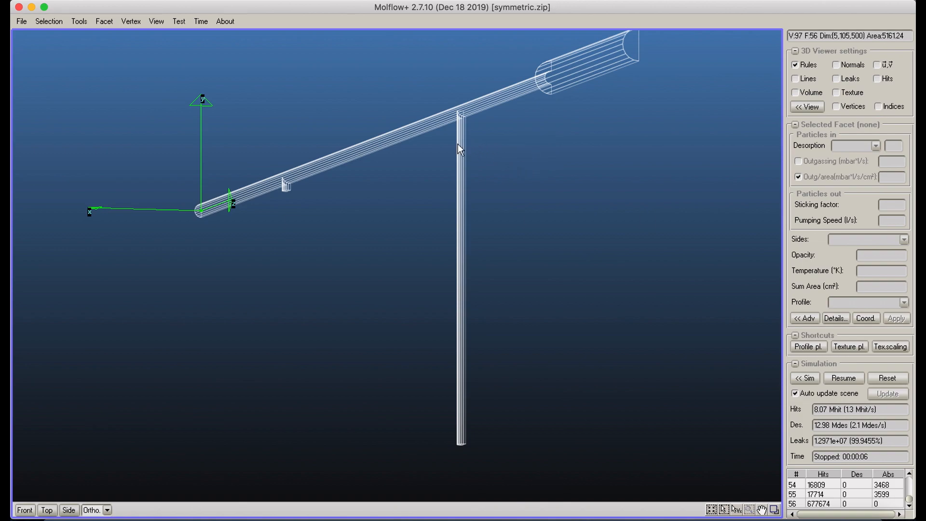
{"action": "middle_click_drag", "start_coordinate": [345, 160], "coordinate": [374, 129]}
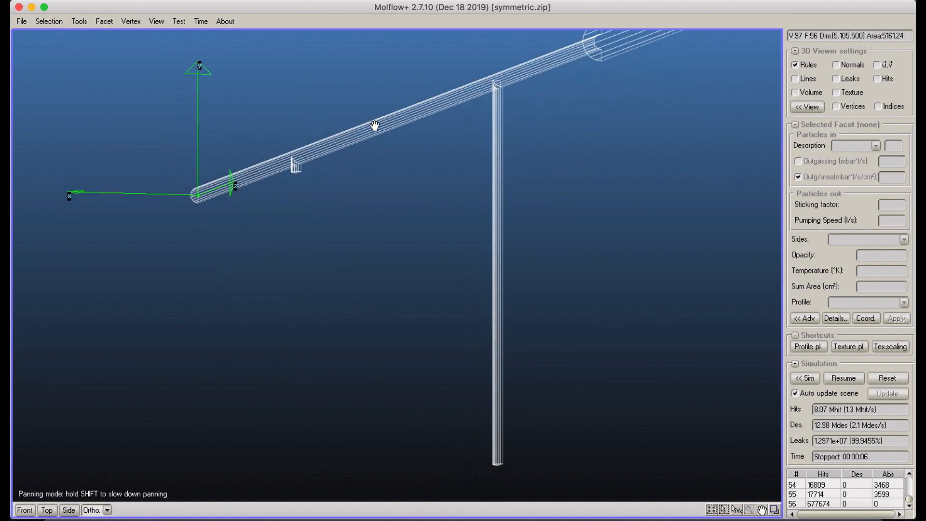
{"action": "middle_click_drag", "start_coordinate": [351, 162], "coordinate": [319, 192]}
{"action": "left_click", "coordinate": [329, 169]}
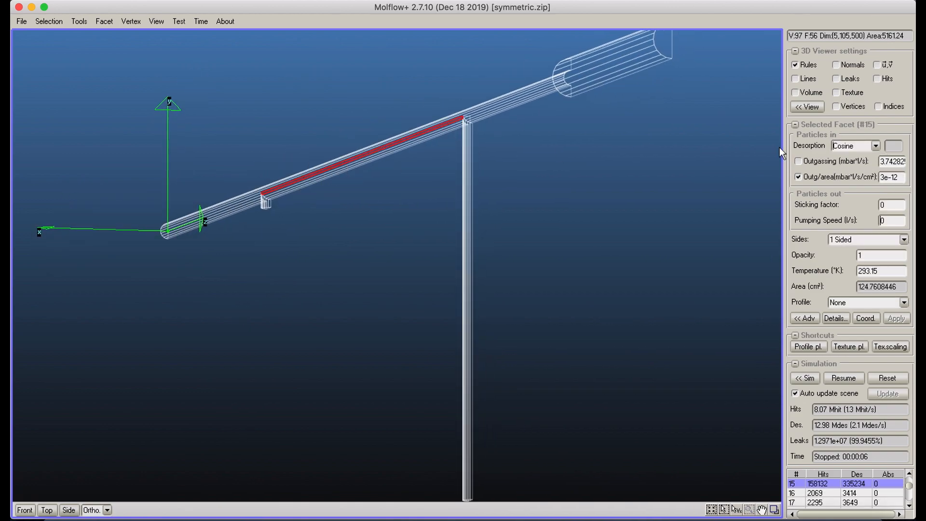
Step: Check the pumping speeds of the facets closing the short and long branch tubes, and clear the facet selection
{"action": "left_click", "coordinate": [264, 204]}
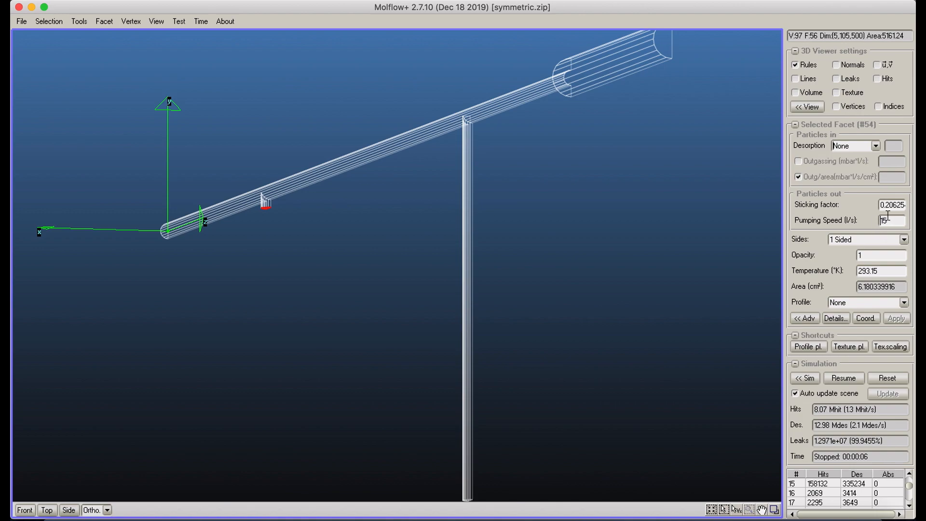
{"action": "middle_click_drag", "start_coordinate": [568, 284], "coordinate": [518, 158]}
{"action": "scroll", "coordinate": [352, 360], "scroll_direction": "down", "scroll_amount": 1}
{"action": "left_click_drag", "start_coordinate": [384, 341], "coordinate": [512, 412]}
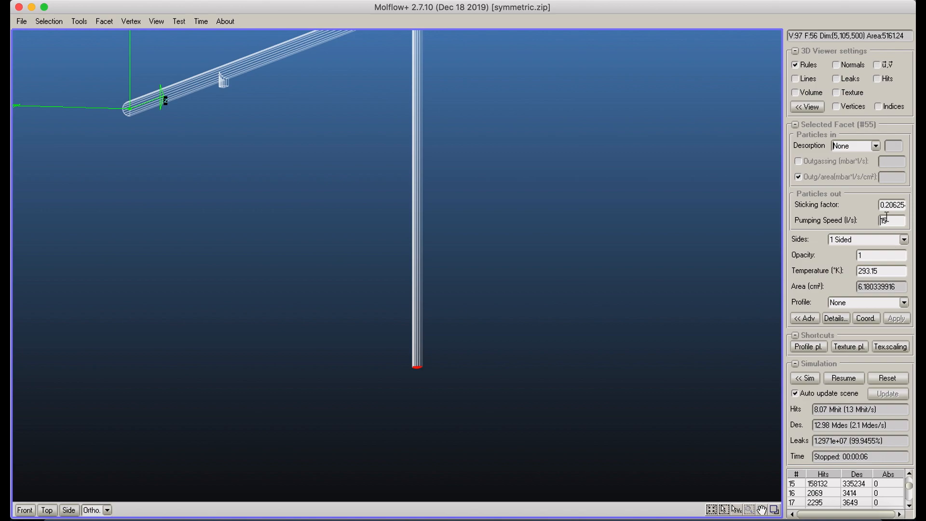
{"action": "middle_click_drag", "start_coordinate": [630, 95], "coordinate": [606, 302]}
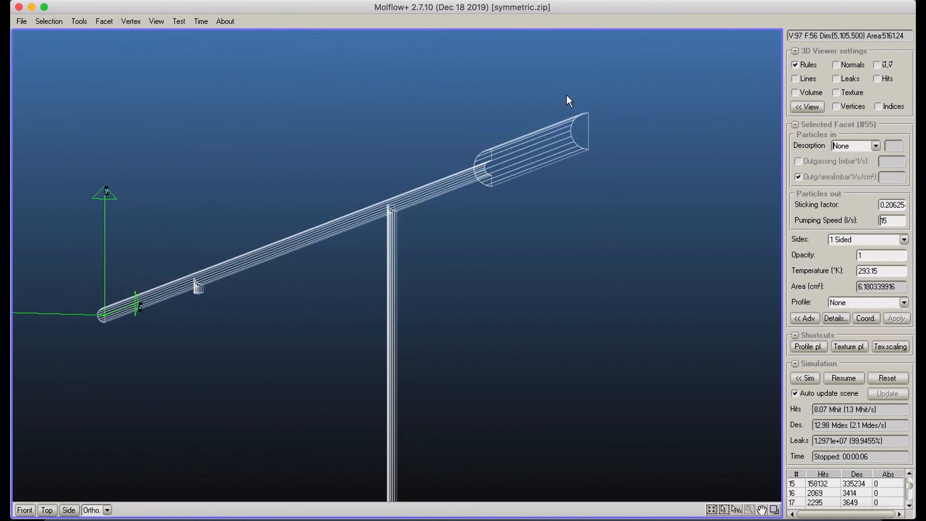
{"action": "left_click", "coordinate": [585, 131]}
{"action": "left_click", "coordinate": [607, 224]}
{"action": "middle_click_drag", "start_coordinate": [598, 227], "coordinate": [644, 136]}
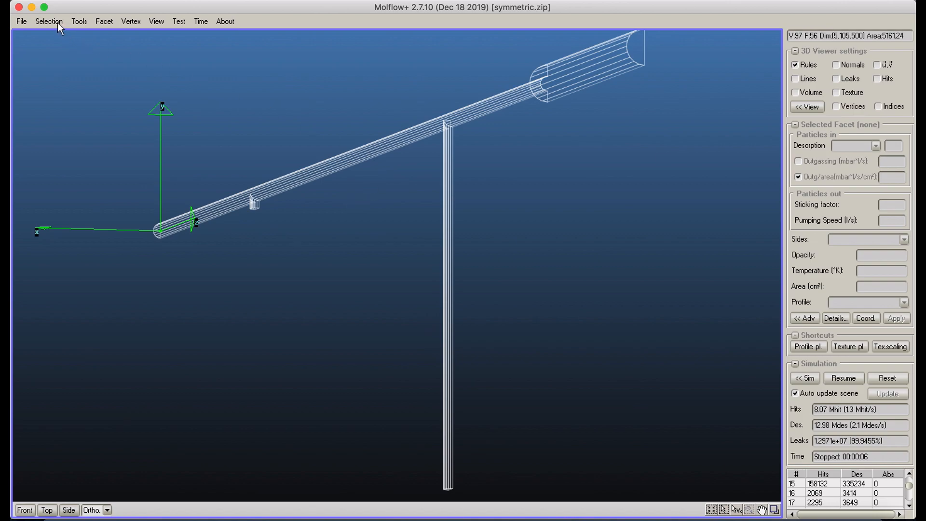
Step: Select one upper vertex at each end of the main geometry and the two vertices at the long branch's lower end
{"action": "middle_click_drag", "start_coordinate": [237, 169], "coordinate": [233, 170]}
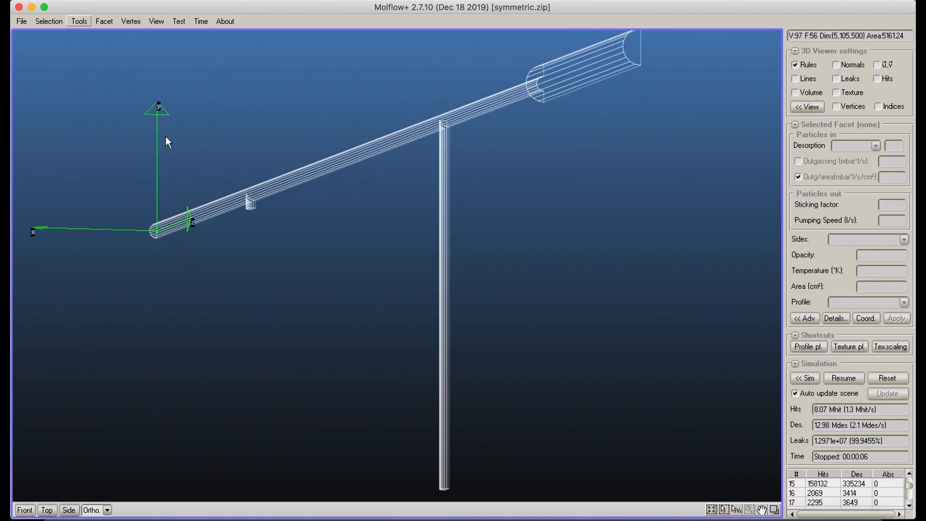
{"action": "middle_click_drag", "start_coordinate": [639, 176], "coordinate": [577, 171]}
{"action": "scroll", "coordinate": [628, 179], "scroll_direction": "down", "scroll_amount": 2}
{"action": "right_click_drag", "start_coordinate": [577, 172], "coordinate": [476, 177]}
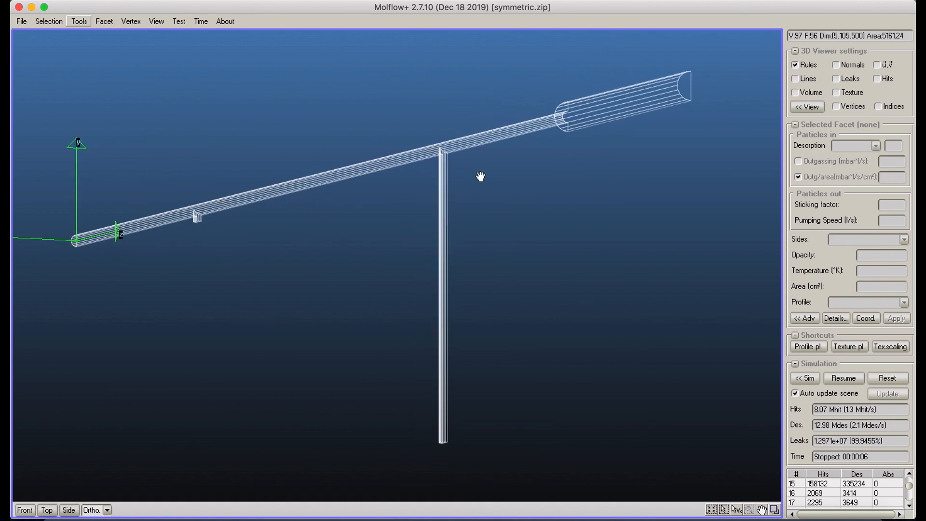
{"action": "middle_click_drag", "start_coordinate": [481, 177], "coordinate": [523, 173]}
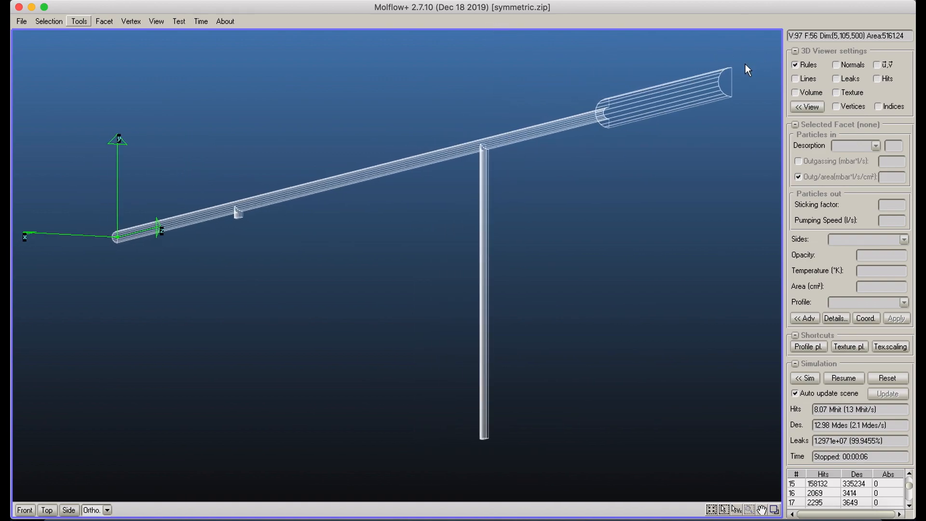
{"action": "key", "text": "Tab"}
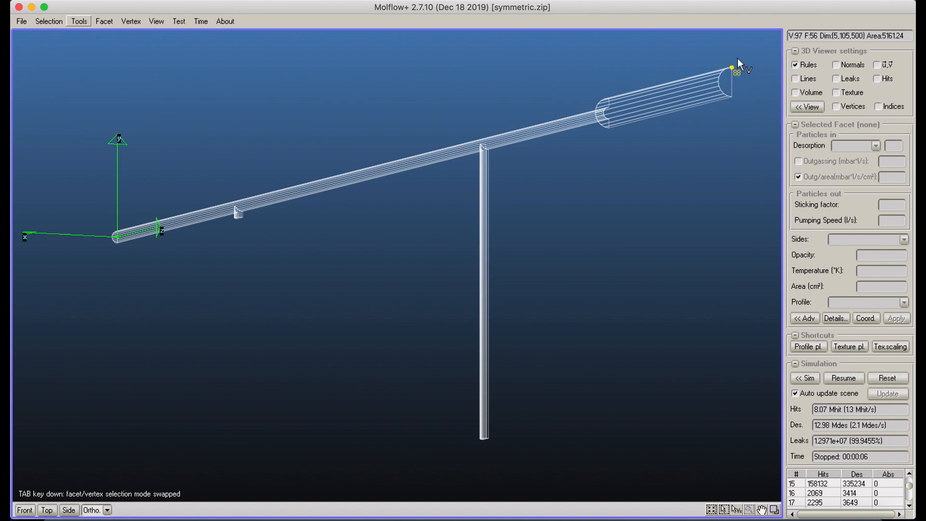
{"action": "key", "text": "Tab"}
{"action": "left_click", "coordinate": [117, 232], "text": "shift"}
{"action": "key", "text": "Tab"}
{"action": "left_click", "coordinate": [489, 440], "text": "shift"}
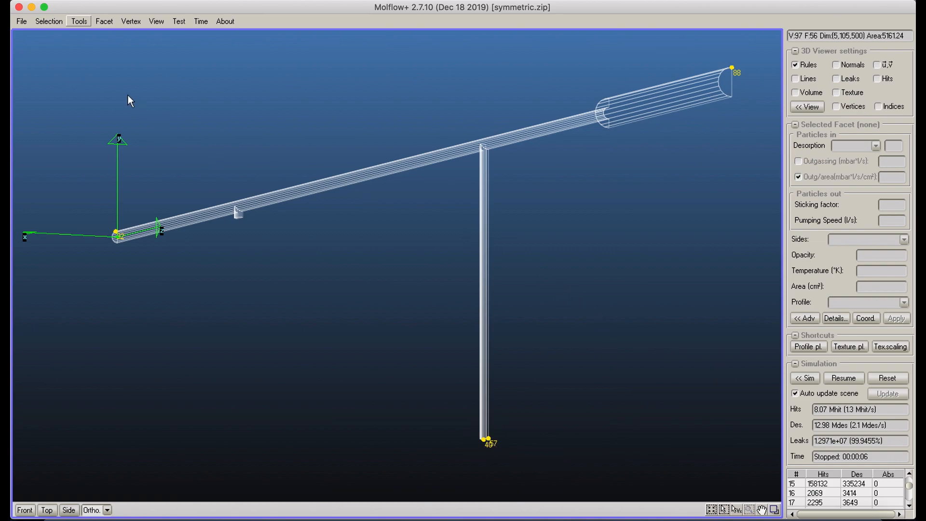
Step: Create a convex hull facet from the four selected vertices
{"action": "left_click", "coordinate": [130, 21]}
{"action": "mouse_move", "coordinate": [227, 43]}
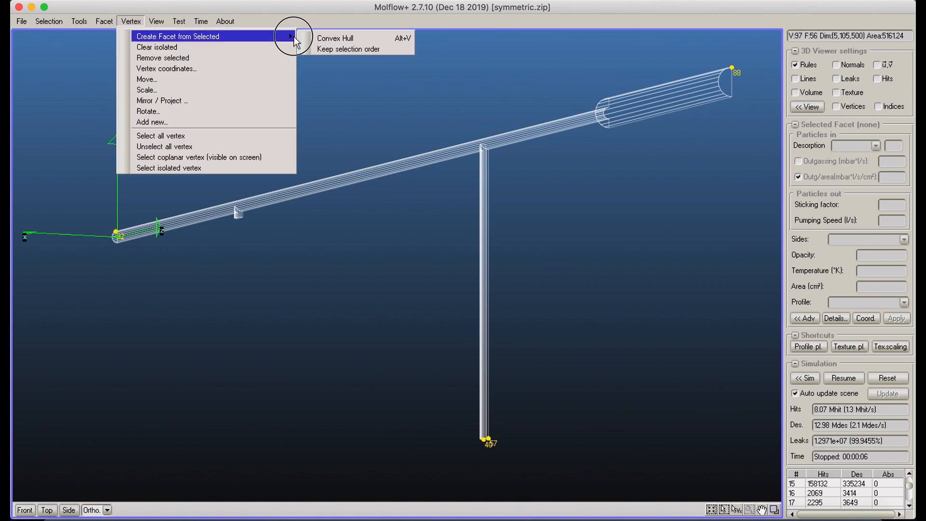
{"action": "left_click", "coordinate": [324, 38]}
{"action": "left_click", "coordinate": [443, 289]}
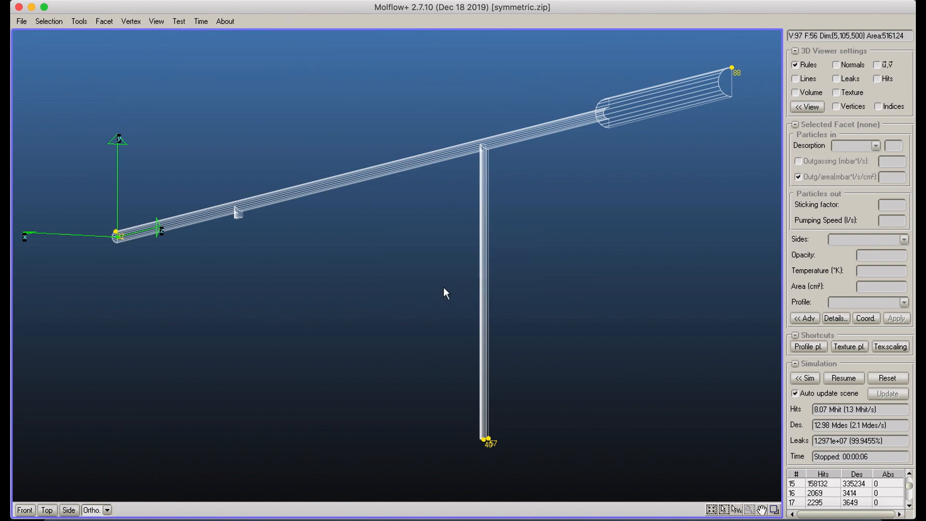
{"action": "right_click_drag", "start_coordinate": [445, 288], "coordinate": [576, 172]}
{"action": "scroll", "coordinate": [552, 140], "scroll_direction": "up", "scroll_amount": 3}
{"action": "scroll", "coordinate": [558, 148], "scroll_direction": "down", "scroll_amount": 3}
Step: Examine the new facet's vertex coordinates and check in front view whether its corners lie on the symmetry plane
{"action": "left_click", "coordinate": [866, 319]}
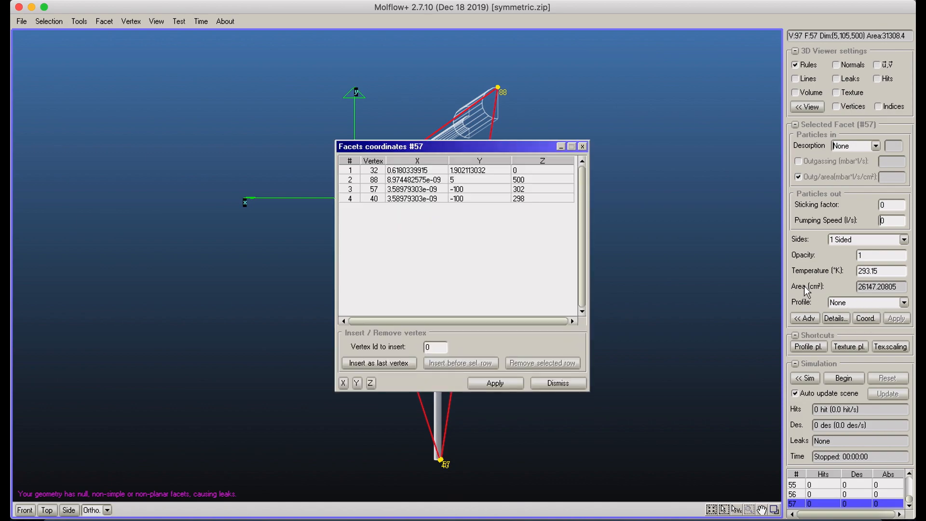
{"action": "left_click_drag", "start_coordinate": [532, 147], "coordinate": [717, 104]}
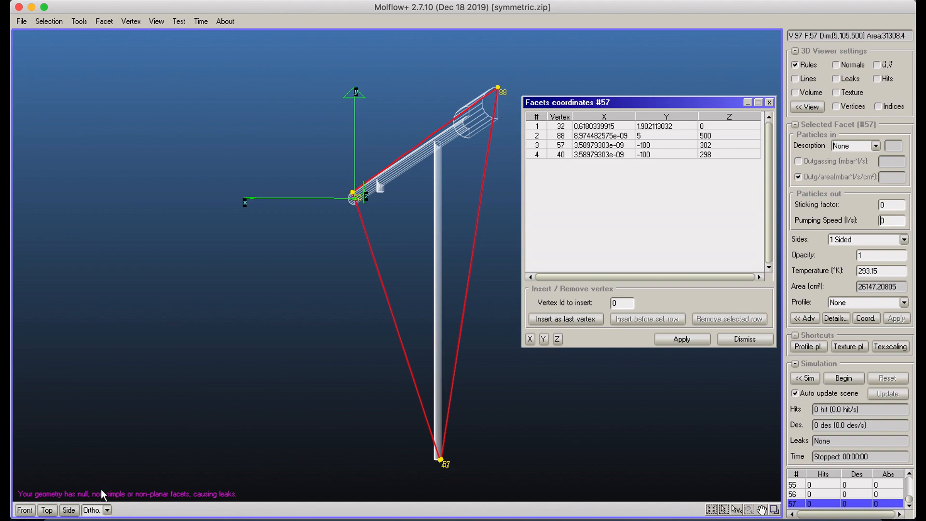
{"action": "left_click", "coordinate": [25, 509]}
{"action": "scroll", "coordinate": [396, 72], "scroll_direction": "up", "scroll_amount": 5}
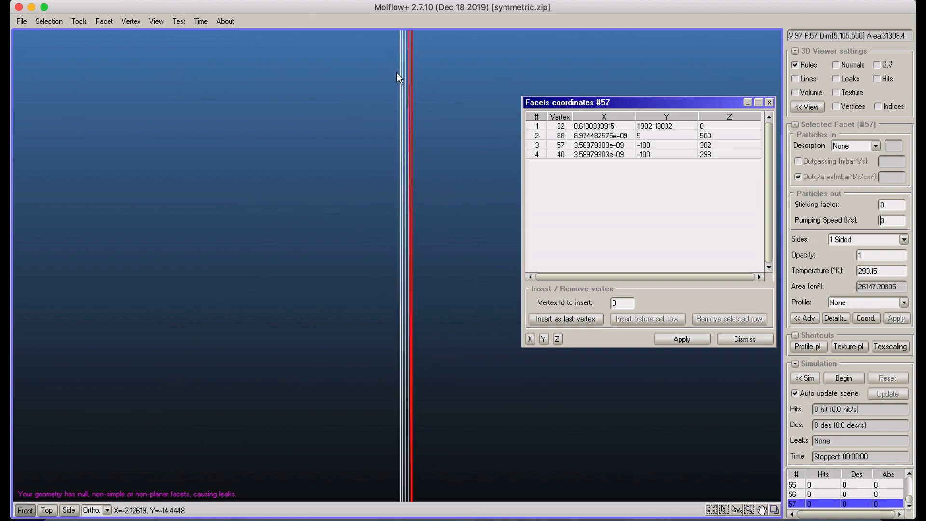
{"action": "middle_click_drag", "start_coordinate": [395, 72], "coordinate": [364, 415]}
{"action": "scroll", "coordinate": [376, 270], "scroll_direction": "up", "scroll_amount": 15}
{"action": "scroll", "coordinate": [369, 288], "scroll_direction": "down", "scroll_amount": 8}
{"action": "middle_click_drag", "start_coordinate": [355, 224], "coordinate": [383, 208]}
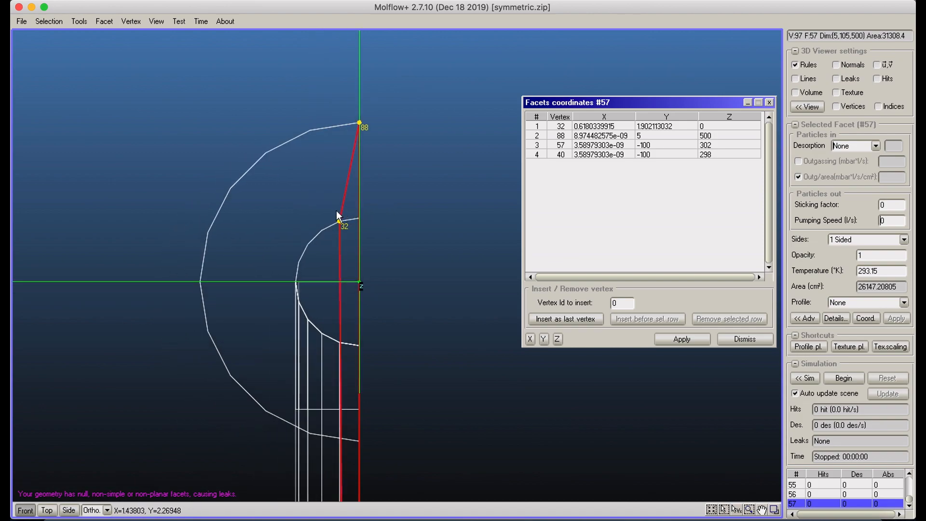
Step: Delete the newly created non-planar facet
{"action": "left_click", "coordinate": [106, 22]}
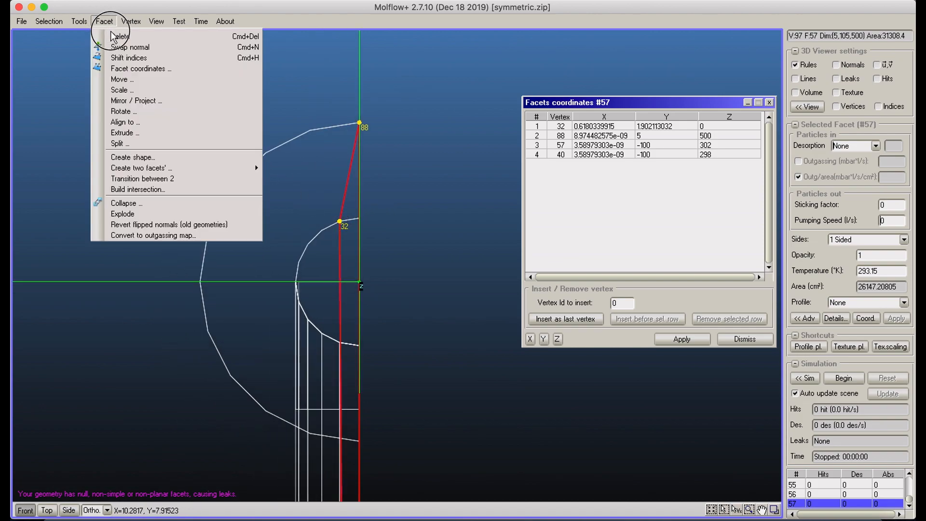
{"action": "left_click", "coordinate": [116, 36]}
{"action": "left_click", "coordinate": [435, 292]}
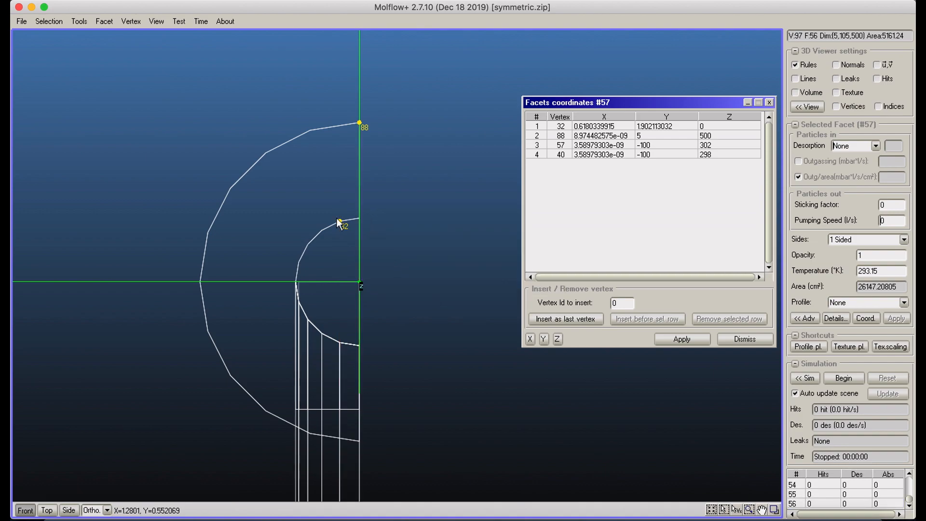
{"action": "key", "text": "super+Tab"}
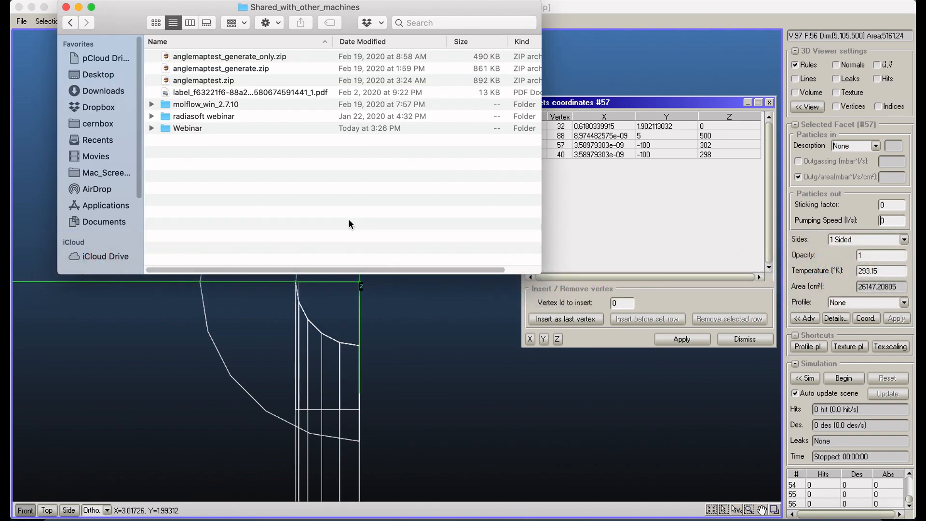
{"action": "left_click", "coordinate": [372, 338]}
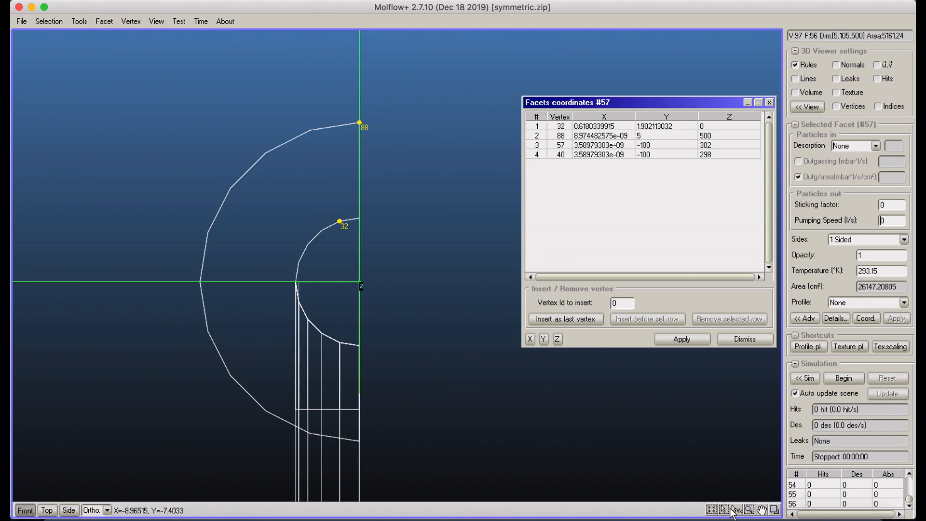
Step: Select the top symmetry-plane vertices 33 and 88 at the two ends of the main tube geometry
{"action": "left_click", "coordinate": [345, 224]}
{"action": "left_click", "coordinate": [341, 221]}
{"action": "left_click", "coordinate": [361, 216]}
{"action": "right_click_drag", "start_coordinate": [378, 201], "coordinate": [391, 201]}
{"action": "key", "text": "Tab"}
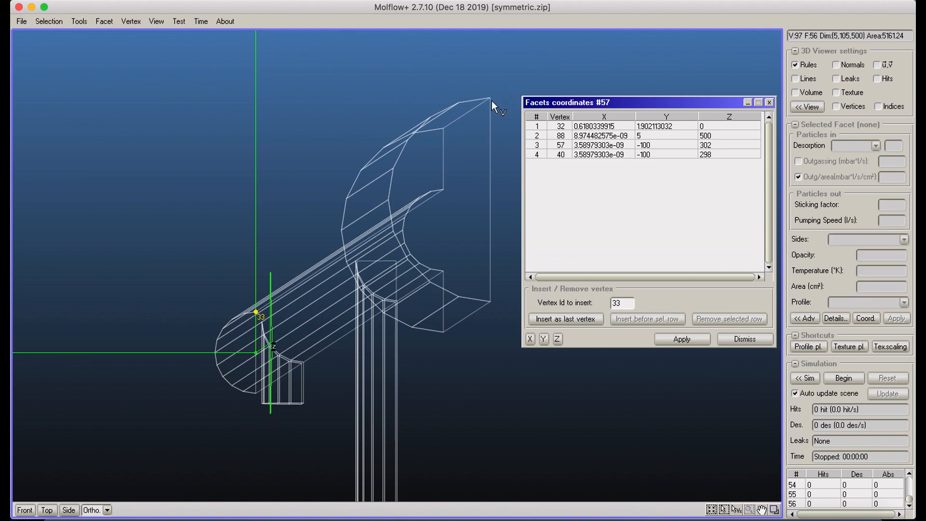
{"action": "left_click", "coordinate": [490, 98]}
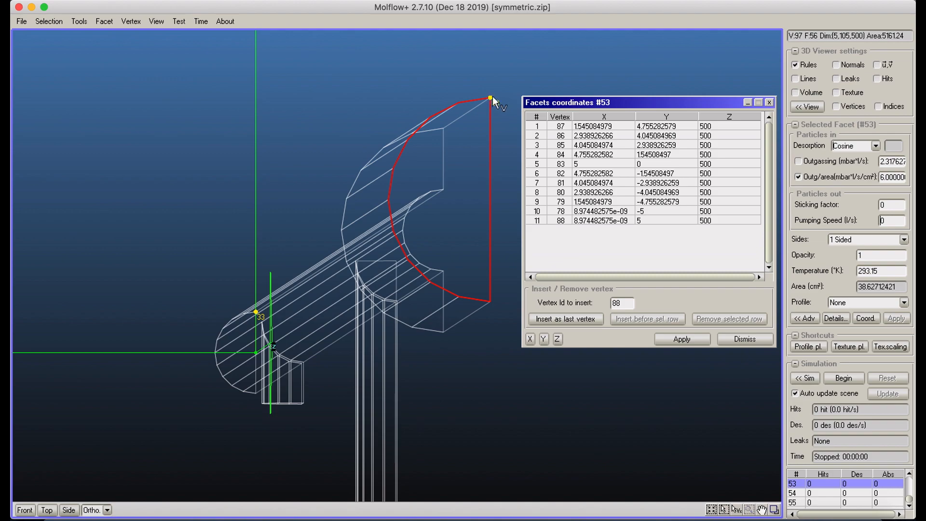
{"action": "key", "text": "Tab"}
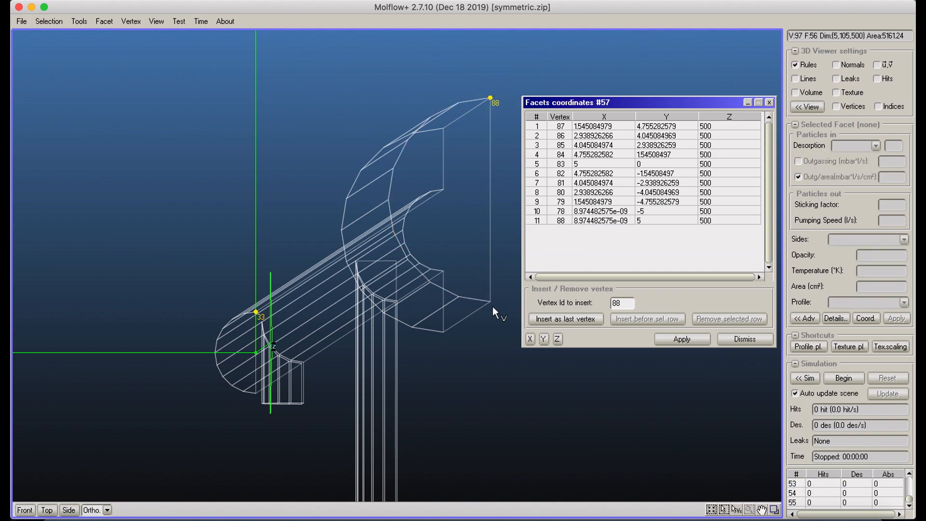
Step: Add the bottom symmetry-plane vertices at both ends of the main tube geometry to the vertex selection
{"action": "scroll", "coordinate": [414, 383], "scroll_direction": "down", "scroll_amount": 3}
{"action": "middle_click_drag", "start_coordinate": [398, 337], "coordinate": [341, 224]}
{"action": "right_click_drag", "start_coordinate": [340, 224], "coordinate": [345, 188]}
{"action": "middle_click_drag", "start_coordinate": [345, 188], "coordinate": [439, 263]}
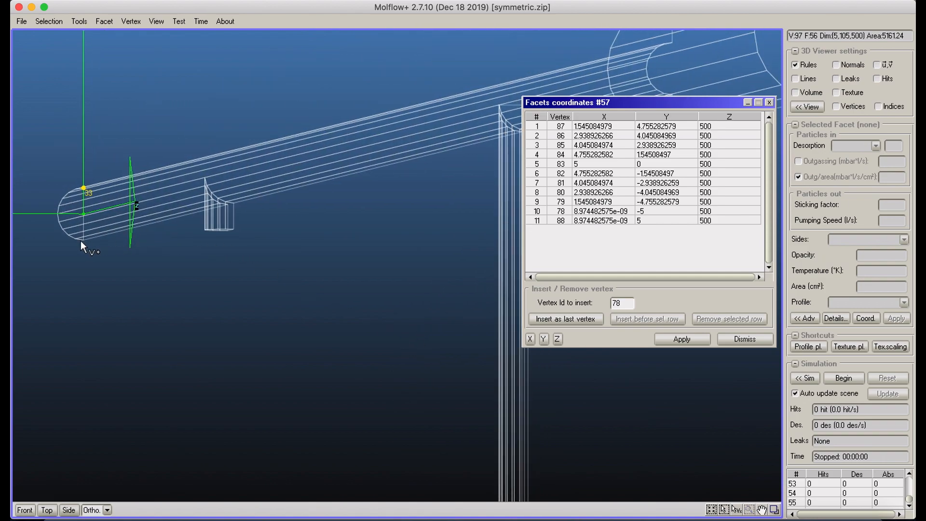
{"action": "left_click", "coordinate": [82, 240], "text": "shift"}
Step: Add the two symmetry-plane vertices 40 and 57 at the lower end of the long branch tube to the selection
{"action": "scroll", "coordinate": [247, 324], "scroll_direction": "down", "scroll_amount": 5}
{"action": "middle_click_drag", "start_coordinate": [328, 340], "coordinate": [325, 268]}
{"action": "scroll", "coordinate": [308, 375], "scroll_direction": "down", "scroll_amount": 5}
{"action": "scroll", "coordinate": [340, 432], "scroll_direction": "up", "scroll_amount": 10}
{"action": "middle_click_drag", "start_coordinate": [353, 420], "coordinate": [393, 303]}
{"action": "right_click_drag", "start_coordinate": [393, 302], "coordinate": [359, 297]}
{"action": "middle_click_drag", "start_coordinate": [351, 296], "coordinate": [350, 213]}
{"action": "scroll", "coordinate": [338, 267], "scroll_direction": "up", "scroll_amount": 5}
{"action": "middle_click_drag", "start_coordinate": [338, 268], "coordinate": [659, 369]}
{"action": "middle_click_drag", "start_coordinate": [197, 247], "coordinate": [606, 343]}
{"action": "middle_click_drag", "start_coordinate": [318, 302], "coordinate": [361, 208]}
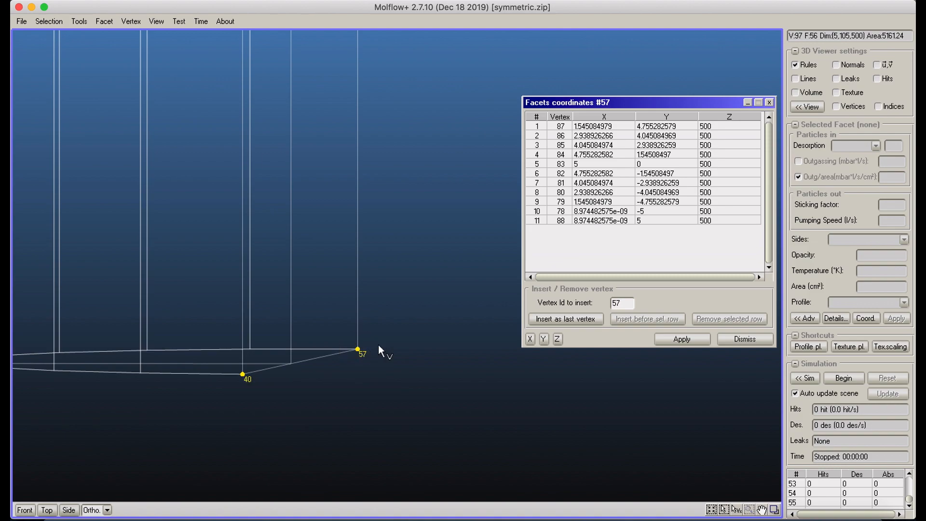
Step: Create a convex hull facet from the six selected symmetry-plane vertices
{"action": "scroll", "coordinate": [410, 212], "scroll_direction": "down", "scroll_amount": 10}
{"action": "scroll", "coordinate": [410, 208], "scroll_direction": "down", "scroll_amount": 3}
{"action": "middle_click_drag", "start_coordinate": [413, 201], "coordinate": [326, 351]}
{"action": "scroll", "coordinate": [326, 351], "scroll_direction": "down", "scroll_amount": 8}
{"action": "middle_click_drag", "start_coordinate": [386, 230], "coordinate": [357, 225]}
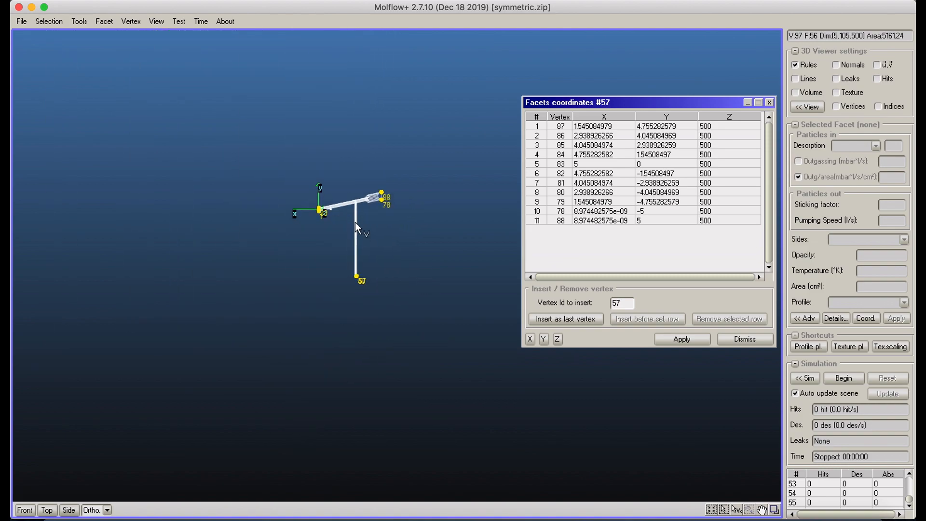
{"action": "left_click", "coordinate": [104, 22]}
{"action": "left_click", "coordinate": [131, 21]}
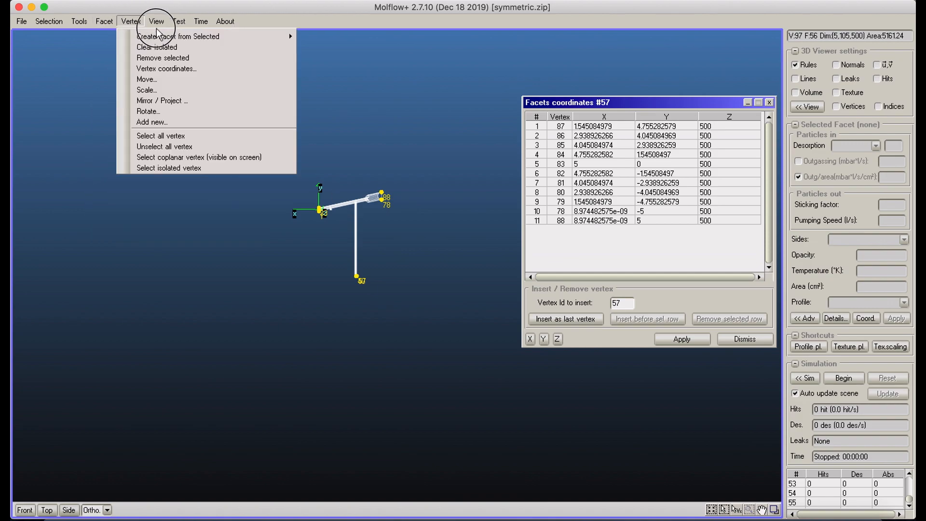
{"action": "mouse_move", "coordinate": [145, 36]}
{"action": "left_click", "coordinate": [320, 36]}
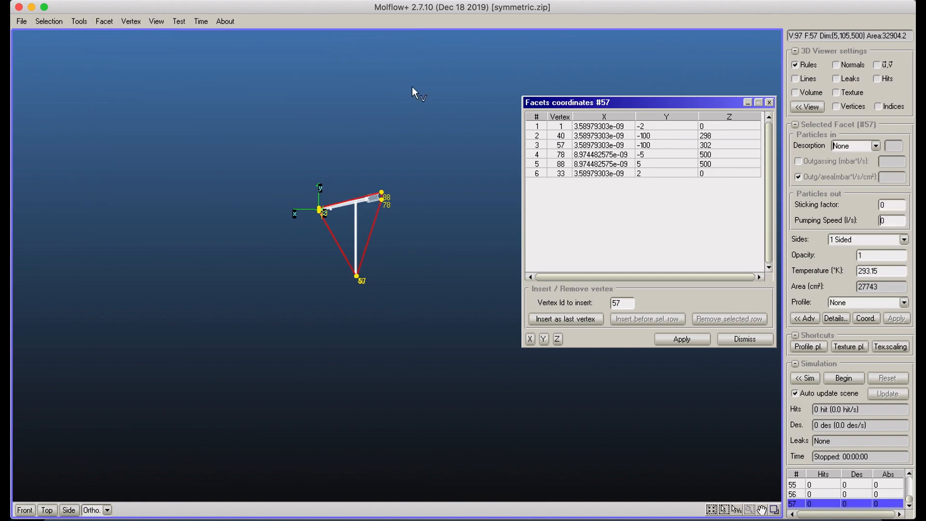
Step: Close the facet coordinates, display the facet normals, and swap the new facet's normal to face the geometry
{"action": "left_click", "coordinate": [769, 102]}
{"action": "scroll", "coordinate": [467, 176], "scroll_direction": "up", "scroll_amount": 5}
{"action": "middle_click_drag", "start_coordinate": [412, 144], "coordinate": [638, 251]}
{"action": "right_click_drag", "start_coordinate": [637, 251], "coordinate": [586, 286]}
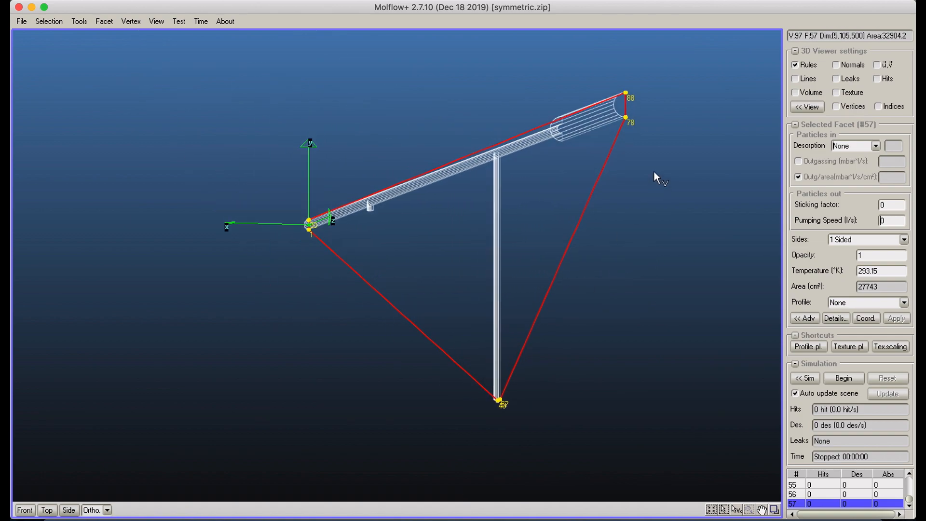
{"action": "right_click_drag", "start_coordinate": [641, 203], "coordinate": [641, 240]}
{"action": "left_click", "coordinate": [838, 66]}
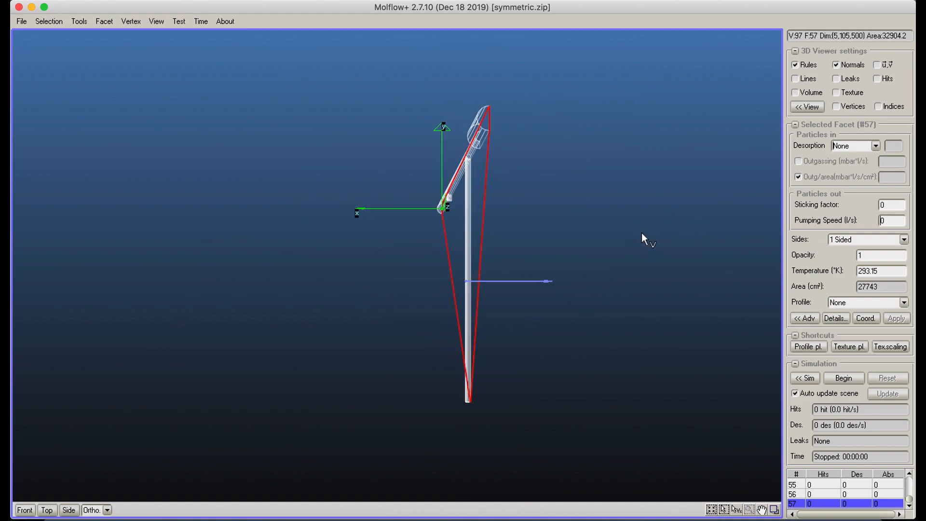
{"action": "left_click", "coordinate": [104, 21]}
{"action": "left_click", "coordinate": [127, 47]}
{"action": "right_click_drag", "start_coordinate": [582, 210], "coordinate": [531, 196]}
{"action": "middle_click_drag", "start_coordinate": [536, 195], "coordinate": [416, 190]}
Step: Set the symmetry facet's reflection to 0 part diffuse and 1 part specular, and apply it
{"action": "left_click", "coordinate": [809, 319]}
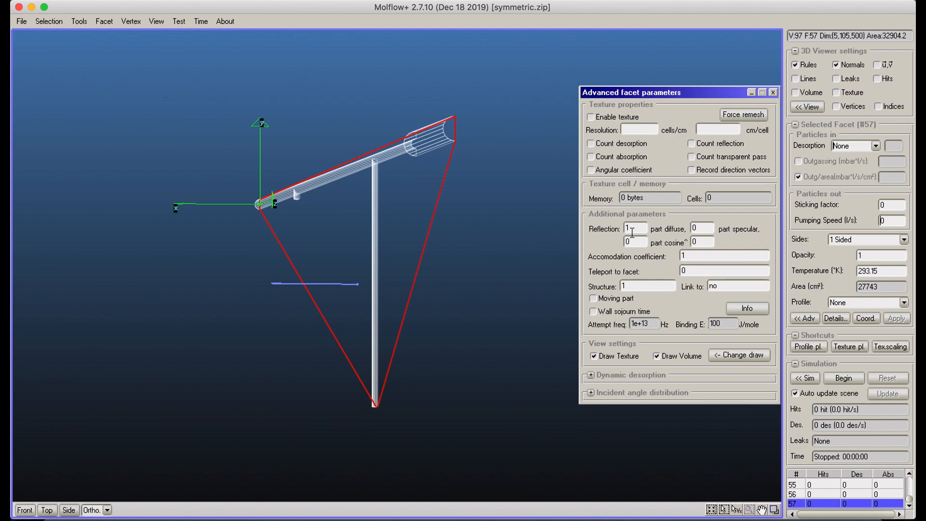
{"action": "type", "text": "0"}
{"action": "double_click", "coordinate": [695, 223]}
{"action": "type", "text": "1"}
{"action": "left_click", "coordinate": [897, 319]}
{"action": "left_click", "coordinate": [773, 92]}
Step: Start the simulation with the symmetry facet in place and display the particle lines
{"action": "left_click", "coordinate": [844, 378]}
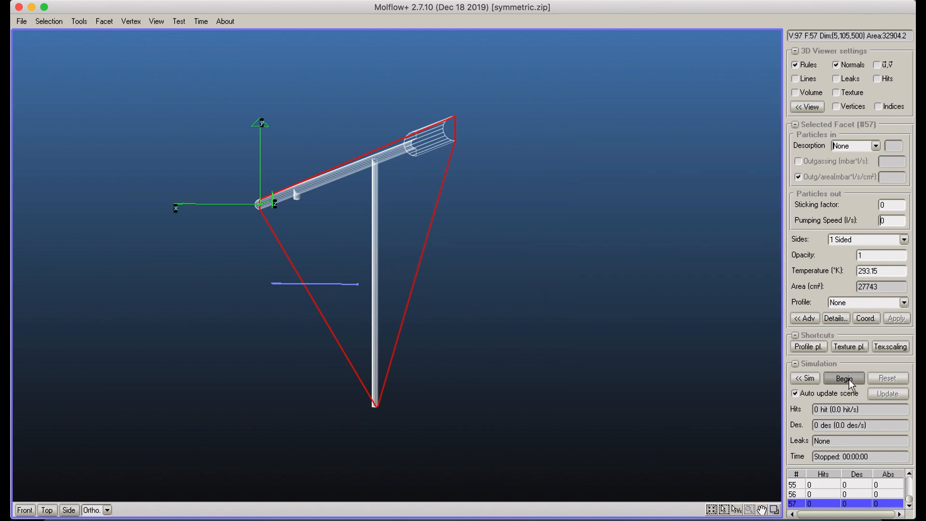
{"action": "left_click", "coordinate": [808, 78]}
{"action": "right_click_drag", "start_coordinate": [688, 138], "coordinate": [617, 152]}
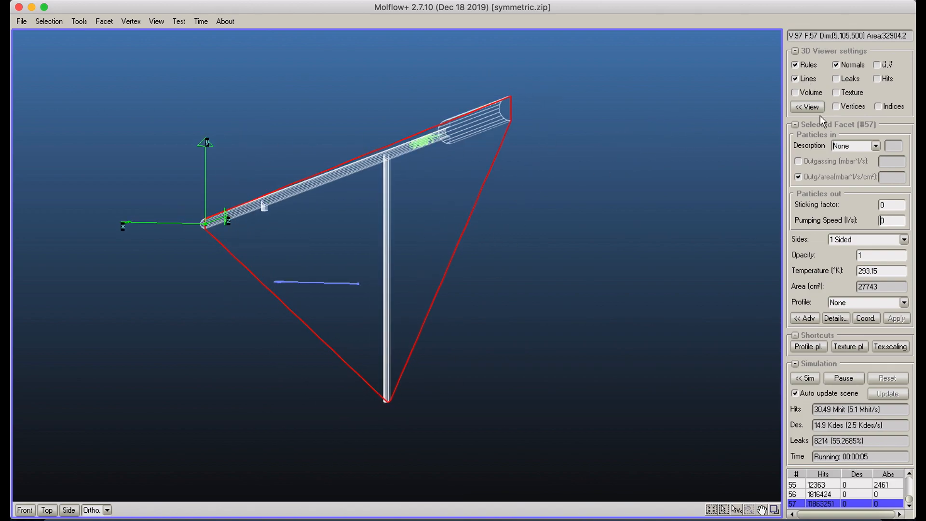
Step: Enable a 1 cell/cm texture that counts reflections on the symmetry facet and apply it
{"action": "left_click", "coordinate": [805, 319]}
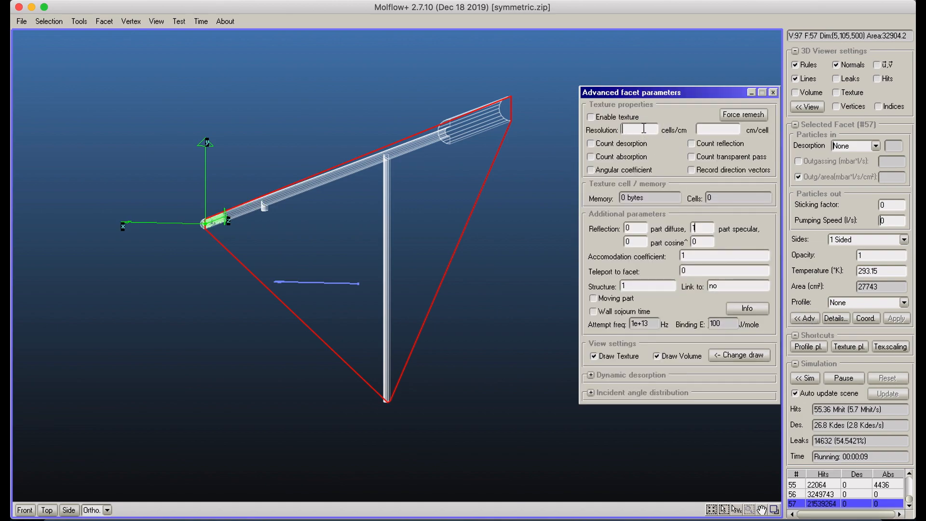
{"action": "type", "text": "1"}
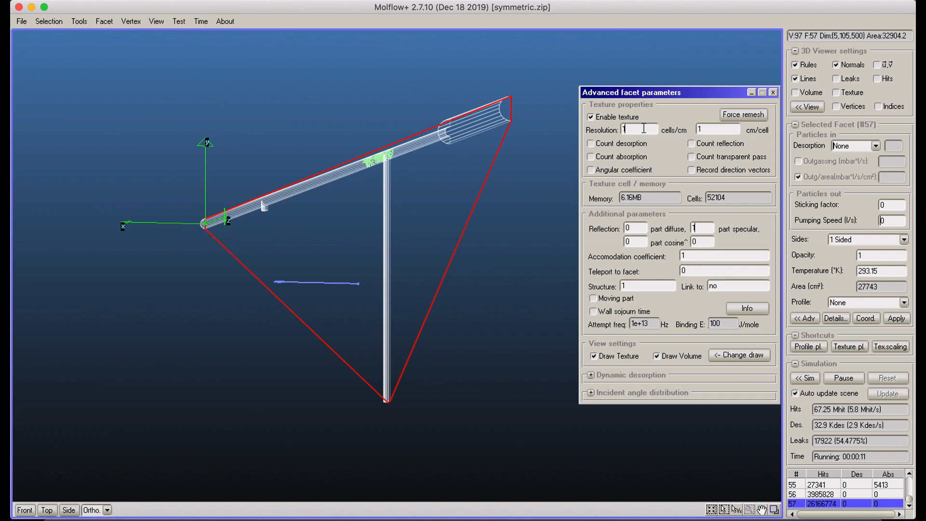
{"action": "left_click", "coordinate": [691, 143]}
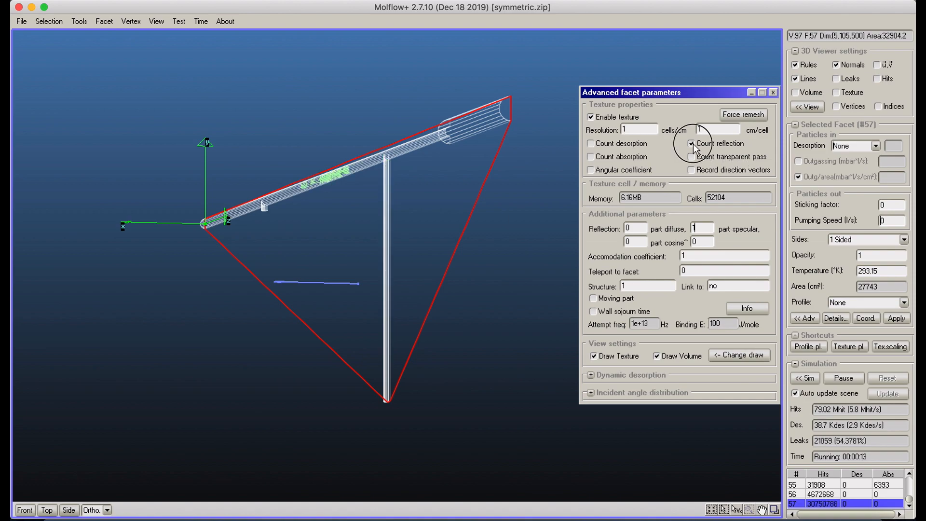
{"action": "left_click", "coordinate": [890, 320]}
{"action": "left_click", "coordinate": [443, 291]}
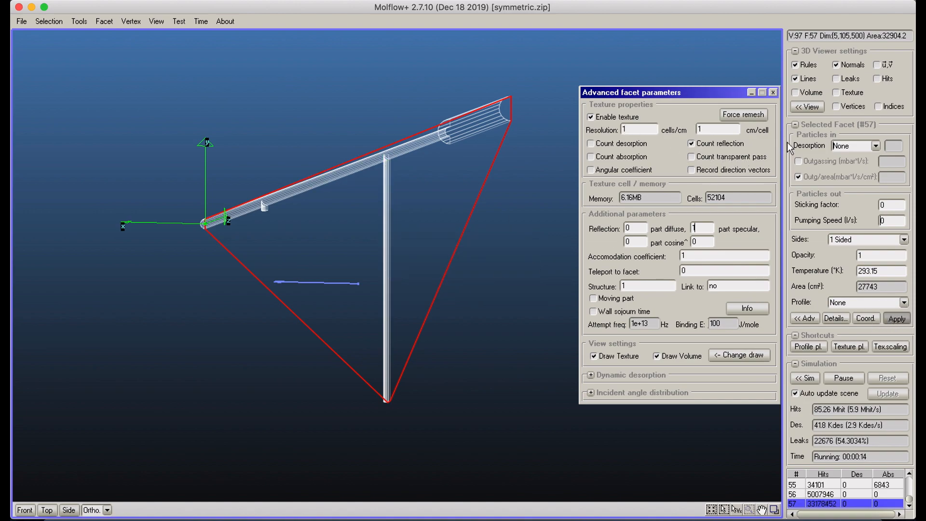
Step: Display the textures, run the simulation, and examine the symmetry facet's texture along the main tube and side branch
{"action": "left_click", "coordinate": [839, 93]}
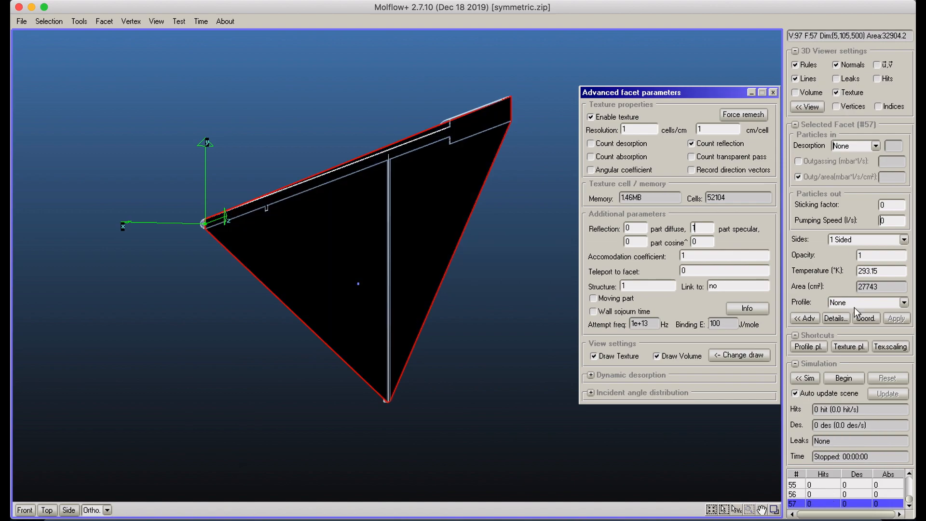
{"action": "right_click_drag", "start_coordinate": [489, 140], "coordinate": [372, 149]}
{"action": "middle_click_drag", "start_coordinate": [442, 75], "coordinate": [547, 86]}
{"action": "scroll", "coordinate": [316, 136], "scroll_direction": "up", "scroll_amount": 5}
{"action": "middle_click_drag", "start_coordinate": [321, 130], "coordinate": [726, 326]}
{"action": "middle_click_drag", "start_coordinate": [490, 255], "coordinate": [178, 269]}
{"action": "middle_click_drag", "start_coordinate": [439, 253], "coordinate": [168, 277]}
{"action": "middle_click_drag", "start_coordinate": [416, 202], "coordinate": [310, 203]}
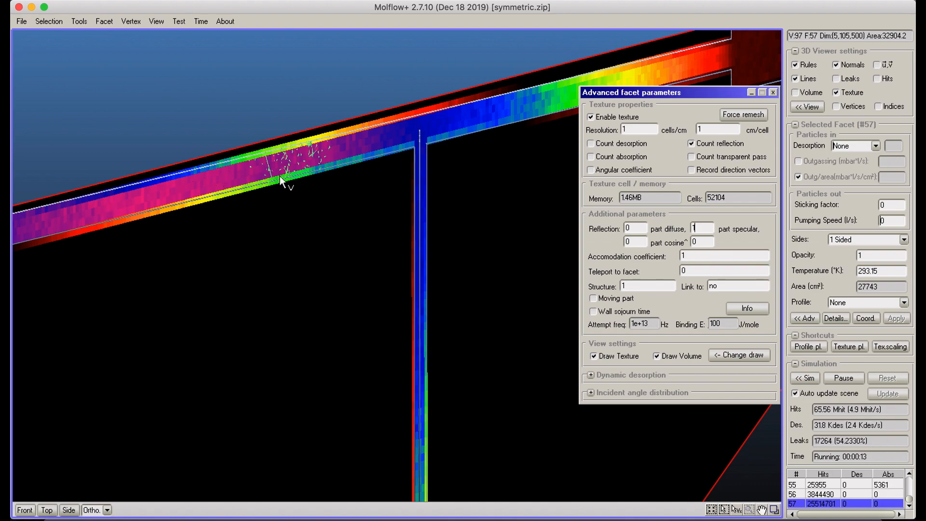
{"action": "scroll", "coordinate": [414, 198], "scroll_direction": "down", "scroll_amount": 5}
{"action": "middle_click_drag", "start_coordinate": [426, 229], "coordinate": [403, 135]}
{"action": "scroll", "coordinate": [351, 141], "scroll_direction": "down", "scroll_amount": 2}
{"action": "right_click_drag", "start_coordinate": [402, 134], "coordinate": [383, 155]}
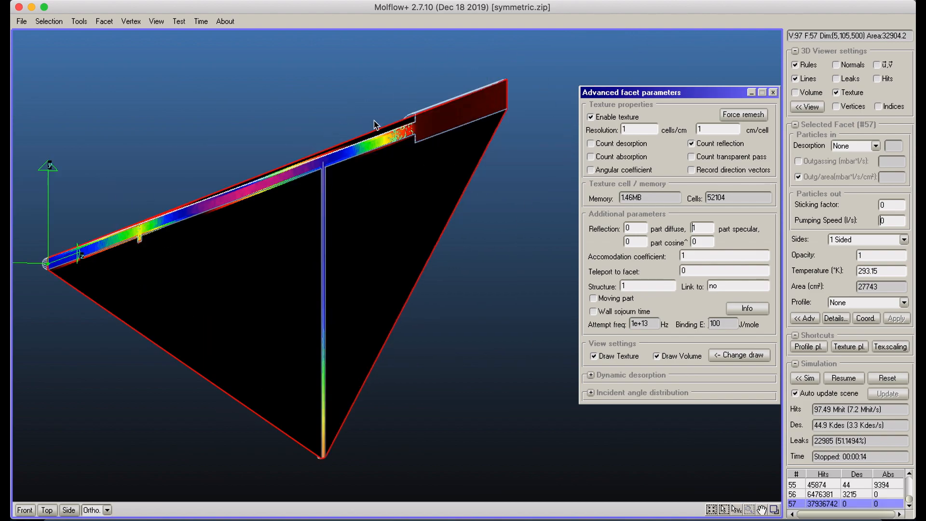
Step: Examine the leaks at the step to the wide tube with the facet volumes displayed, and hide the leaks again
{"action": "scroll", "coordinate": [420, 103], "scroll_direction": "up", "scroll_amount": 4}
{"action": "middle_click_drag", "start_coordinate": [400, 153], "coordinate": [343, 296]}
{"action": "middle_click_drag", "start_coordinate": [382, 54], "coordinate": [298, 242]}
{"action": "scroll", "coordinate": [299, 207], "scroll_direction": "up", "scroll_amount": 4}
{"action": "middle_click_drag", "start_coordinate": [255, 140], "coordinate": [261, 198]}
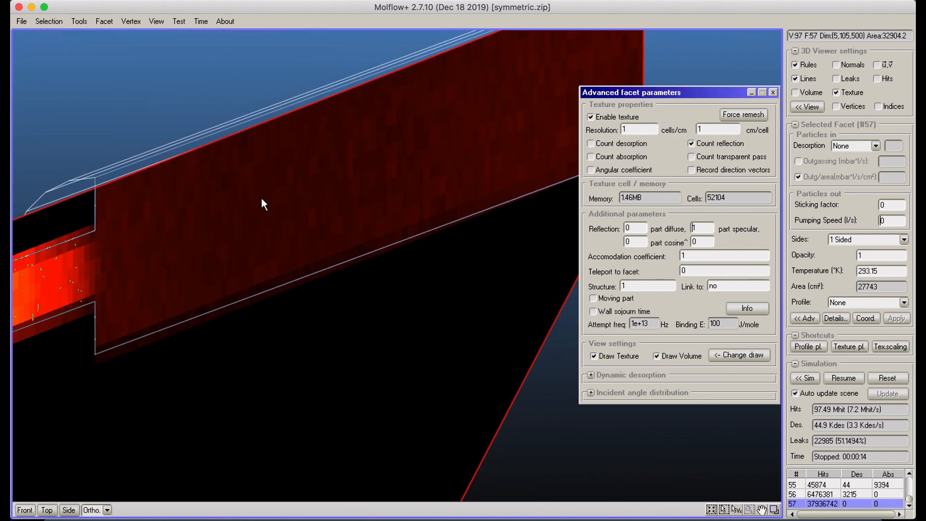
{"action": "scroll", "coordinate": [262, 196], "scroll_direction": "down", "scroll_amount": 4}
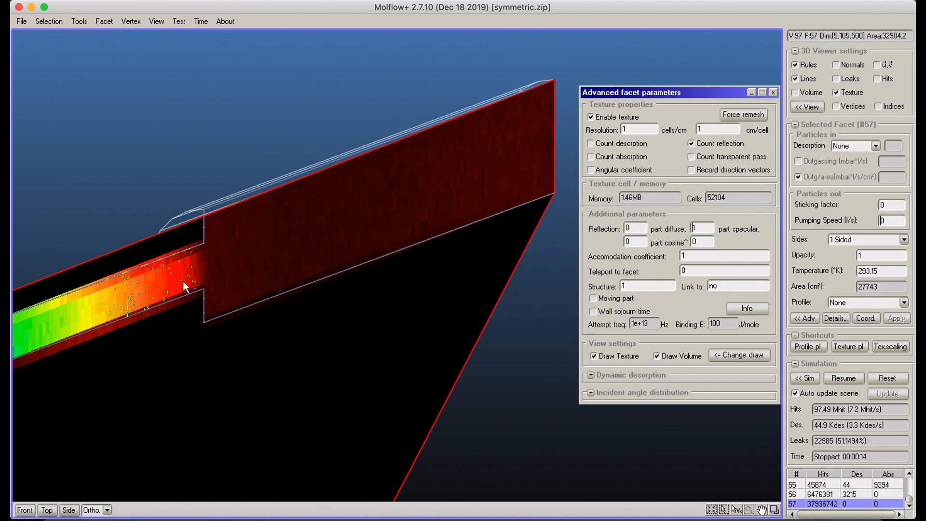
{"action": "left_click", "coordinate": [837, 79]}
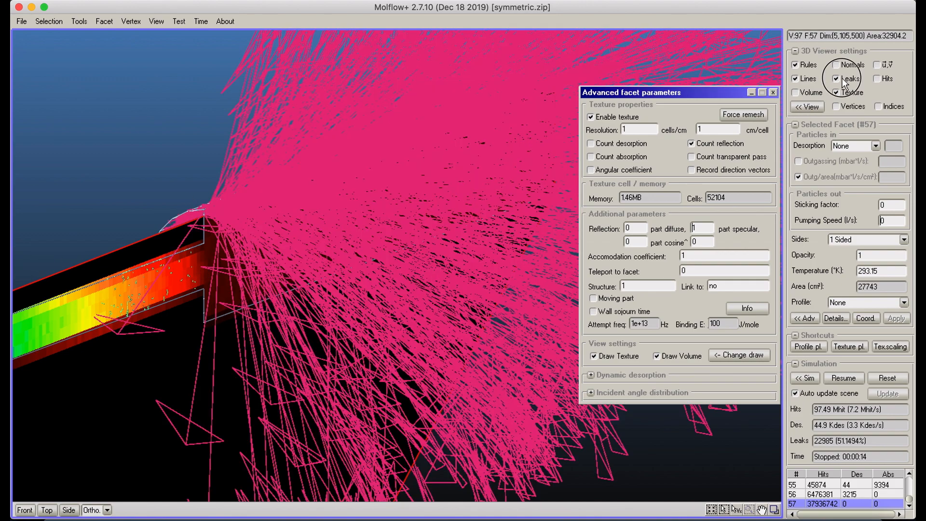
{"action": "left_click", "coordinate": [796, 92]}
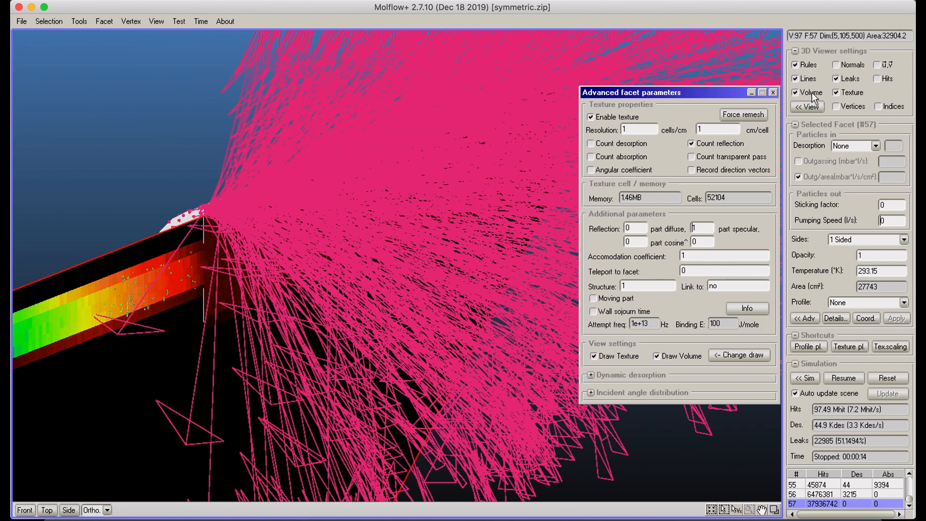
{"action": "left_click", "coordinate": [838, 79]}
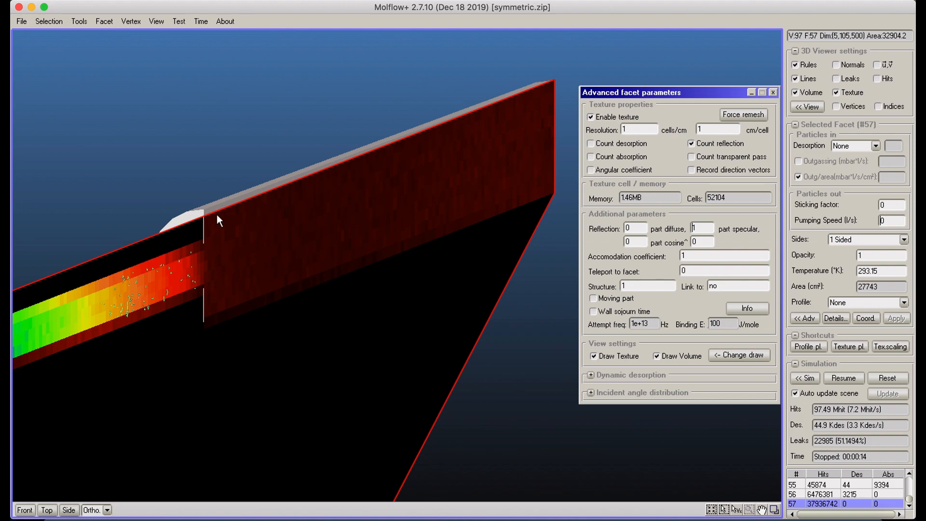
{"action": "scroll", "coordinate": [239, 211], "scroll_direction": "down", "scroll_amount": 4}
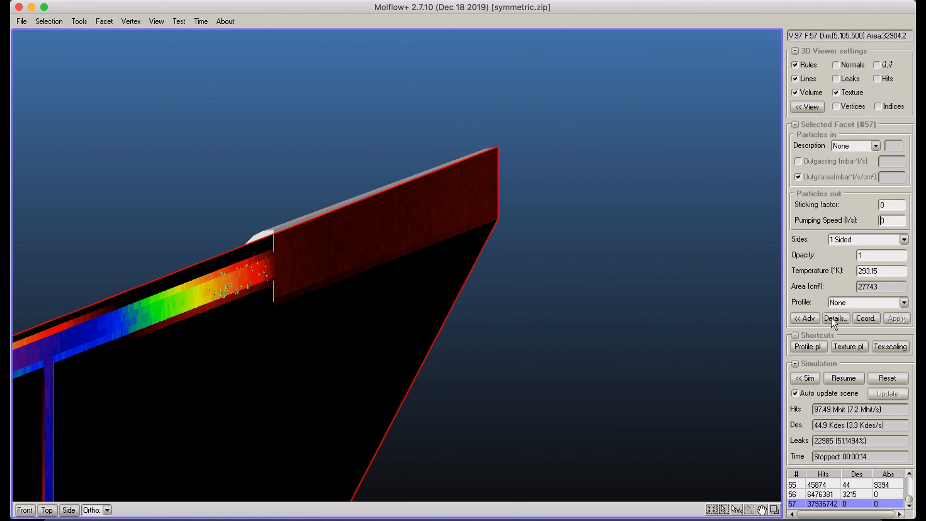
Step: Open the symmetry facet's coordinates, show the vertex numbers, and hide the rules, textures and volumes
{"action": "left_click", "coordinate": [866, 319]}
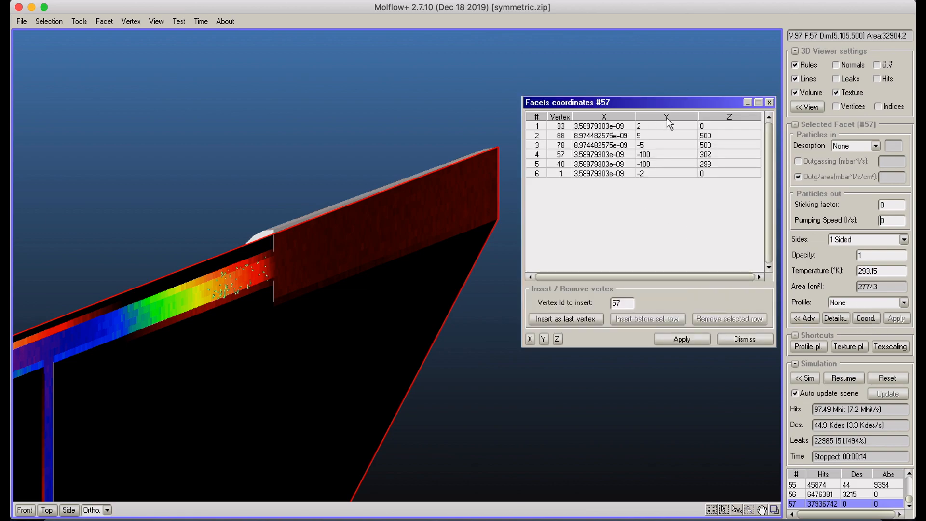
{"action": "left_click", "coordinate": [836, 106]}
{"action": "scroll", "coordinate": [266, 261], "scroll_direction": "down", "scroll_amount": 10}
{"action": "scroll", "coordinate": [310, 293], "scroll_direction": "up", "scroll_amount": 14}
{"action": "middle_click_drag", "start_coordinate": [446, 246], "coordinate": [916, 154]}
{"action": "scroll", "coordinate": [356, 231], "scroll_direction": "down", "scroll_amount": 7}
{"action": "middle_click_drag", "start_coordinate": [207, 275], "coordinate": [567, 118]}
{"action": "left_click", "coordinate": [806, 64]}
{"action": "middle_click_drag", "start_coordinate": [117, 284], "coordinate": [211, 233]}
{"action": "scroll", "coordinate": [189, 274], "scroll_direction": "up", "scroll_amount": 8}
{"action": "middle_click_drag", "start_coordinate": [189, 274], "coordinate": [546, 255]}
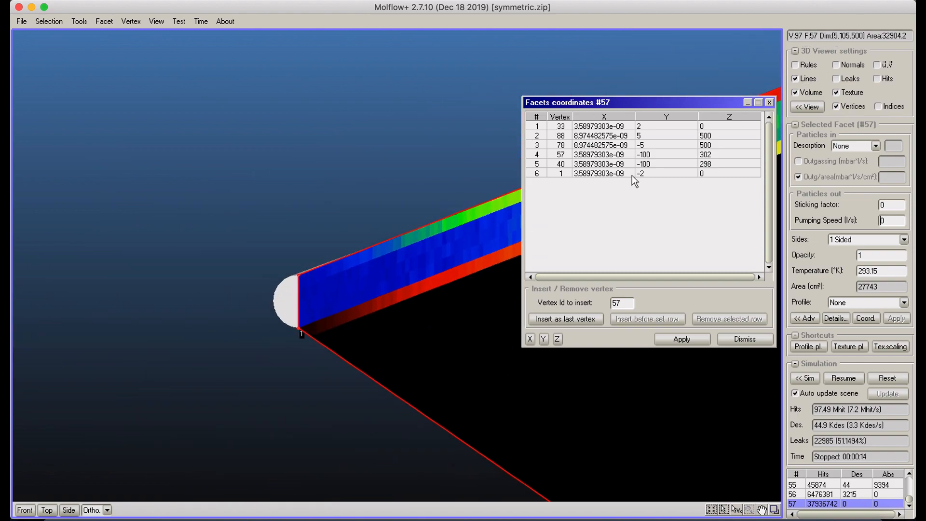
{"action": "left_click", "coordinate": [847, 92]}
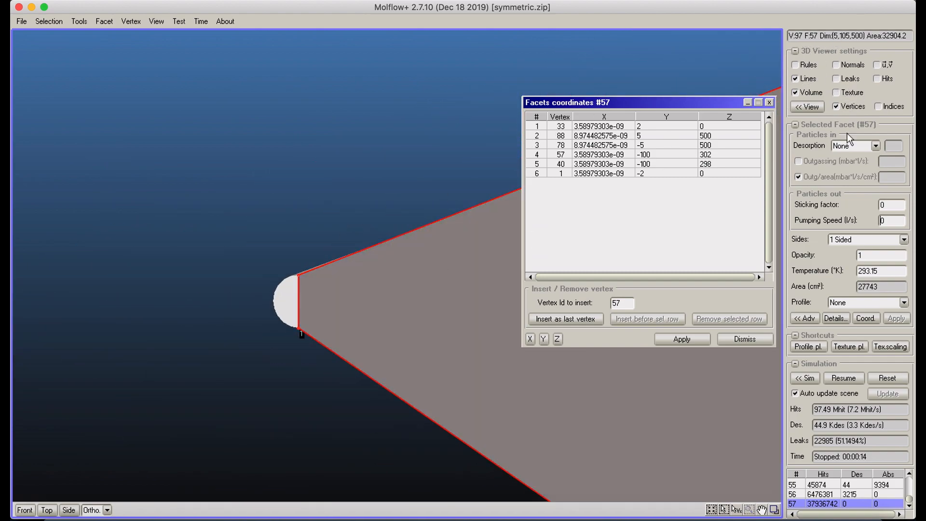
{"action": "left_click", "coordinate": [810, 93]}
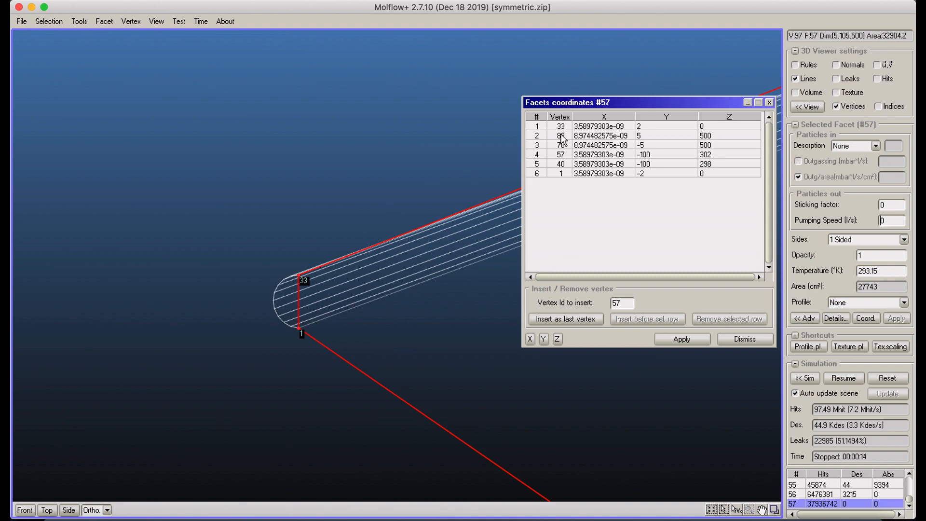
Step: Insert vertex 77, at the start of the wide tube, before vertex 88 in the symmetry facet and apply the geometry change
{"action": "middle_click_drag", "start_coordinate": [424, 149], "coordinate": [213, 223]}
{"action": "scroll", "coordinate": [213, 223], "scroll_direction": "up", "scroll_amount": 1}
{"action": "middle_click_drag", "start_coordinate": [627, 82], "coordinate": [227, 231]}
{"action": "middle_click_drag", "start_coordinate": [502, 134], "coordinate": [104, 283]}
{"action": "scroll", "coordinate": [103, 283], "scroll_direction": "down", "scroll_amount": 10}
{"action": "middle_click_drag", "start_coordinate": [313, 248], "coordinate": [193, 294]}
{"action": "scroll", "coordinate": [326, 267], "scroll_direction": "up", "scroll_amount": 10}
{"action": "middle_click_drag", "start_coordinate": [327, 270], "coordinate": [666, 205]}
{"action": "middle_click_drag", "start_coordinate": [304, 249], "coordinate": [627, 152]}
{"action": "middle_click_drag", "start_coordinate": [291, 254], "coordinate": [207, 184]}
{"action": "key", "text": "Tab"}
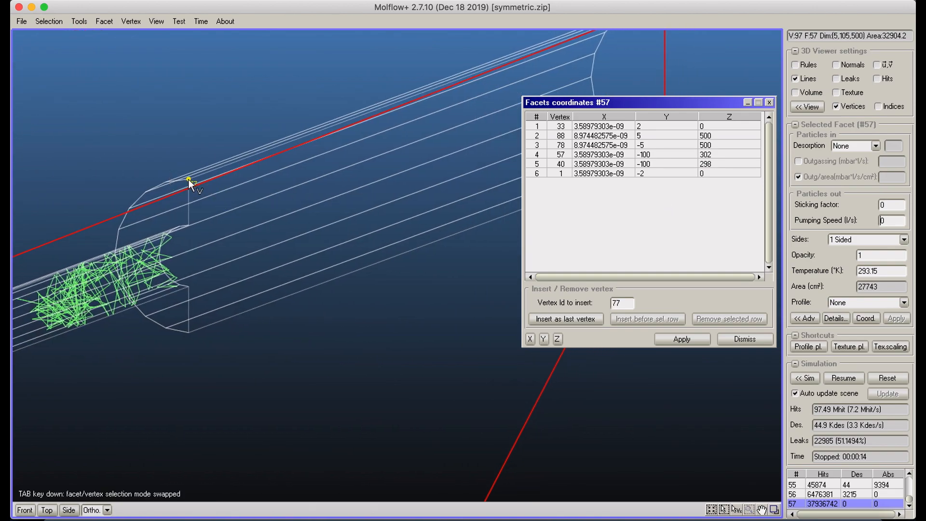
{"action": "left_click", "coordinate": [598, 136]}
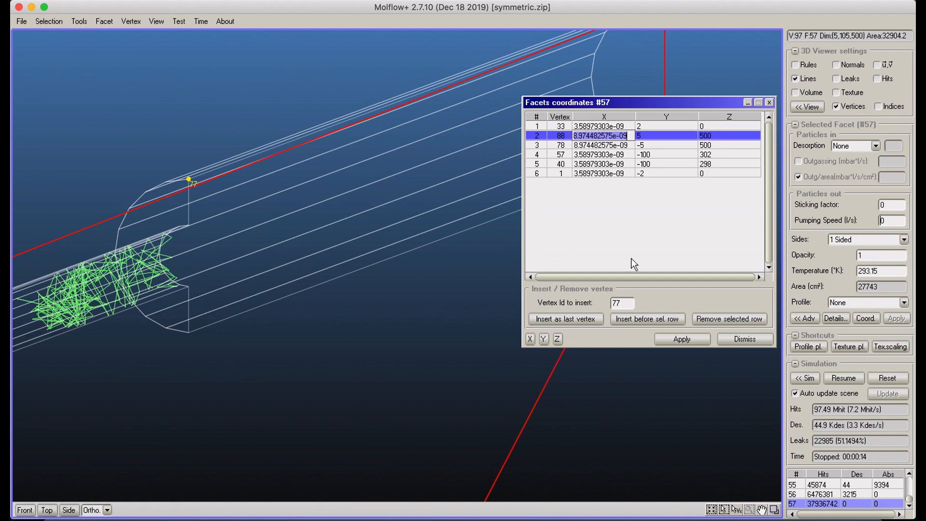
{"action": "left_click", "coordinate": [636, 318]}
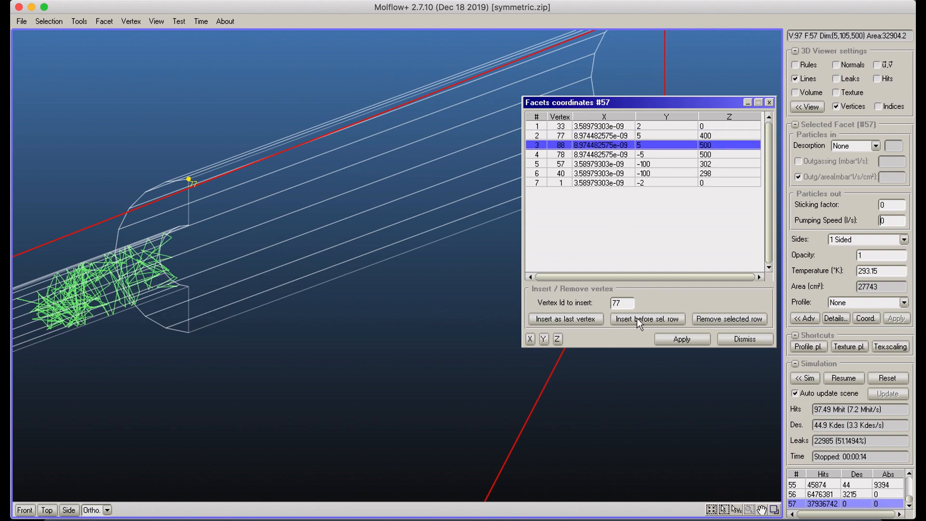
{"action": "left_click", "coordinate": [681, 340]}
{"action": "left_click", "coordinate": [435, 292]}
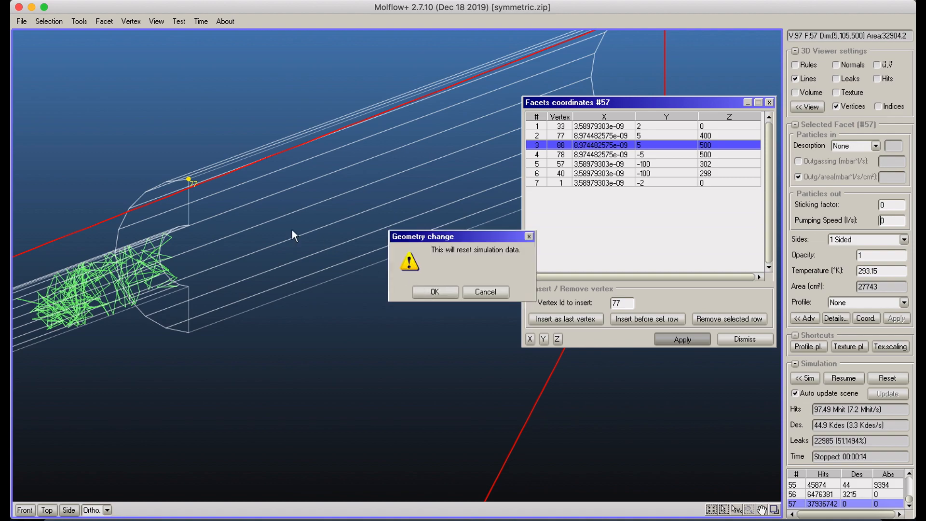
{"action": "left_click", "coordinate": [433, 292]}
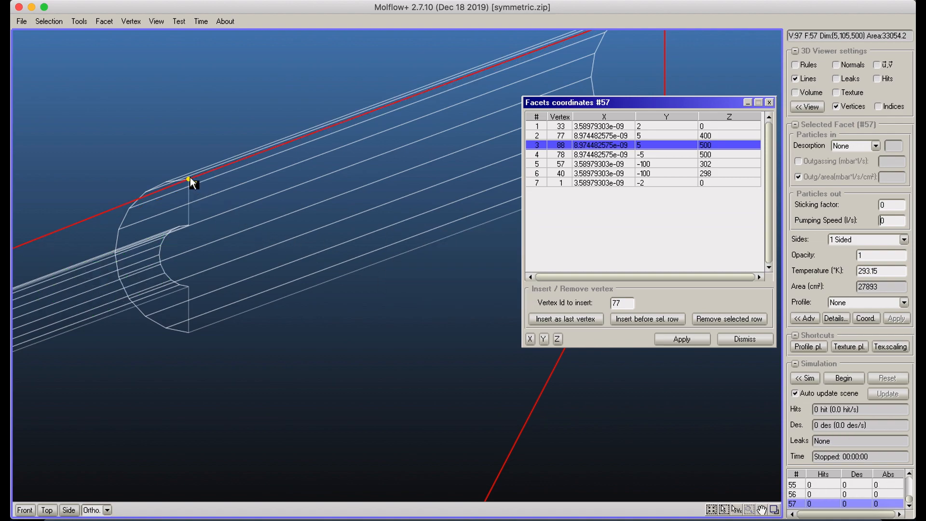
{"action": "left_click", "coordinate": [769, 102]}
Step: Display the textures, force a remesh of the symmetry facet's texture, and run the simulation
{"action": "scroll", "coordinate": [767, 125], "scroll_direction": "down", "scroll_amount": 3}
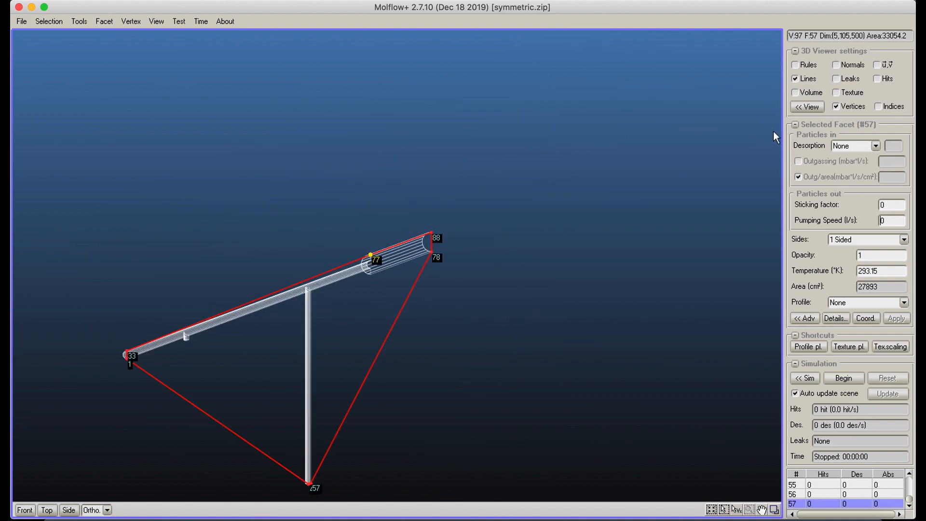
{"action": "left_click", "coordinate": [836, 92]}
{"action": "middle_click_drag", "start_coordinate": [637, 191], "coordinate": [656, 124]}
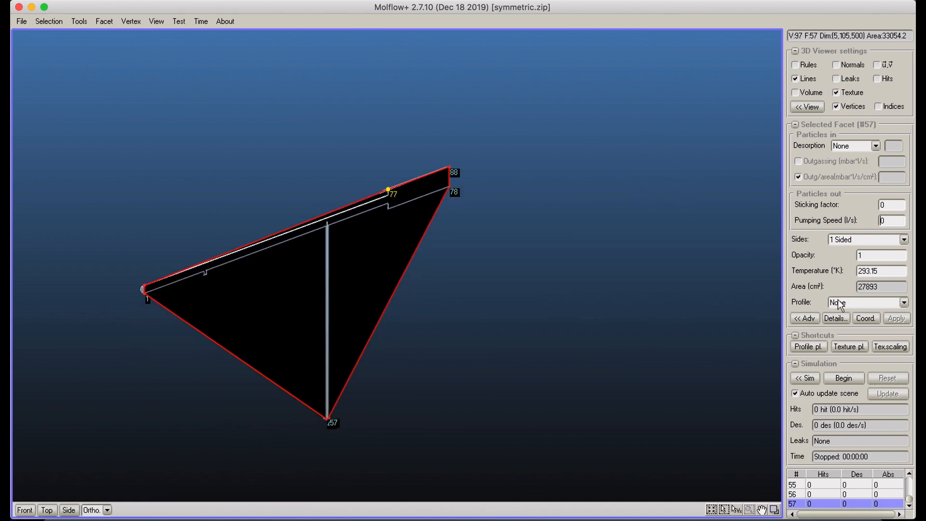
{"action": "left_click", "coordinate": [805, 319]}
{"action": "left_click", "coordinate": [743, 114]}
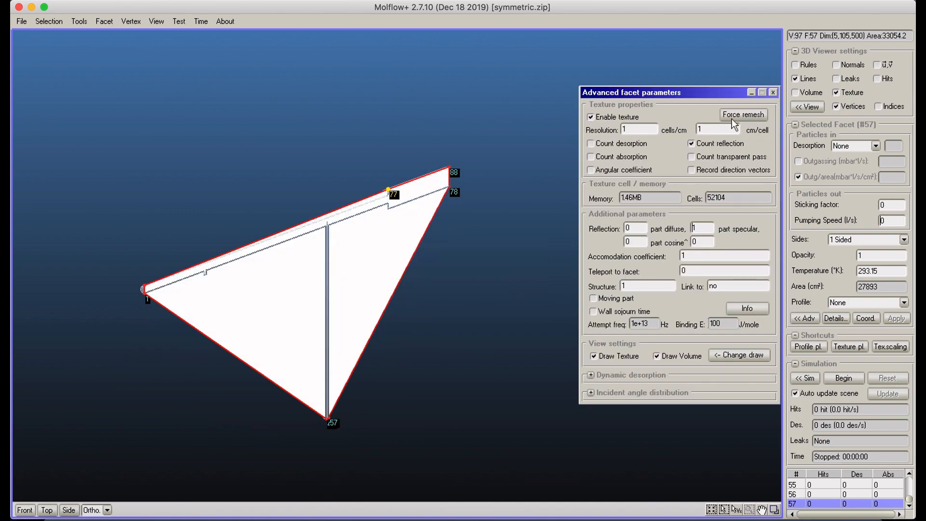
{"action": "left_click", "coordinate": [847, 372]}
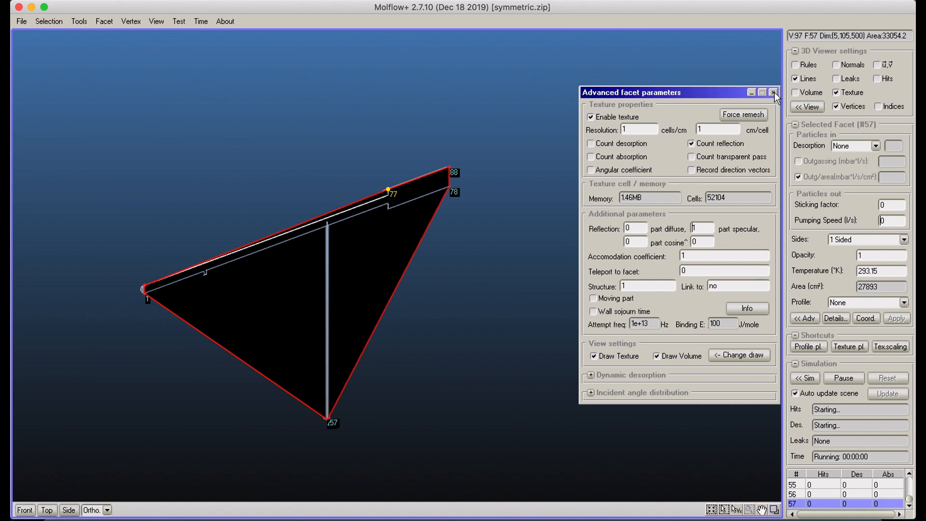
{"action": "left_click", "coordinate": [773, 93]}
{"action": "scroll", "coordinate": [464, 235], "scroll_direction": "up", "scroll_amount": 2}
{"action": "scroll", "coordinate": [471, 193], "scroll_direction": "up", "scroll_amount": 2}
{"action": "middle_click_drag", "start_coordinate": [488, 148], "coordinate": [549, 157]}
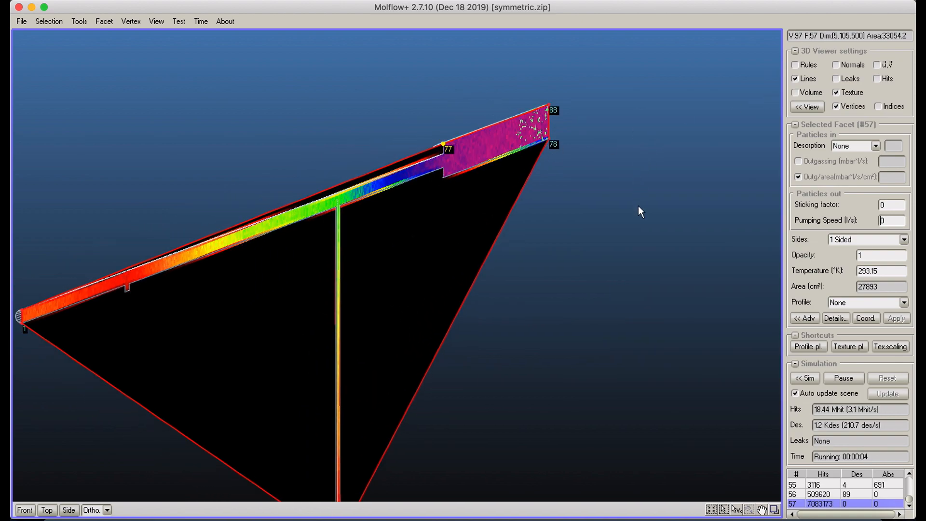
{"action": "middle_click_drag", "start_coordinate": [566, 262], "coordinate": [555, 193]}
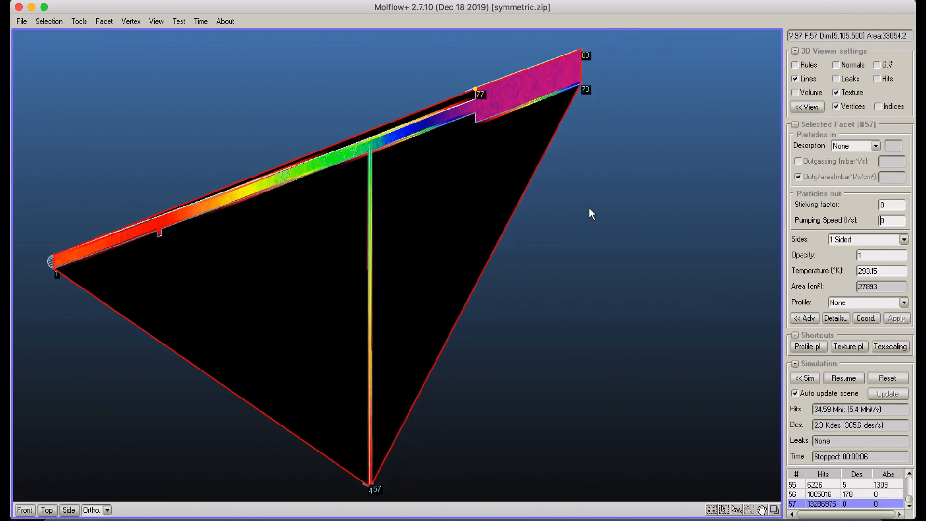
Step: Delete the symmetry facet and clear the vertex selection
{"action": "left_click", "coordinate": [98, 21]}
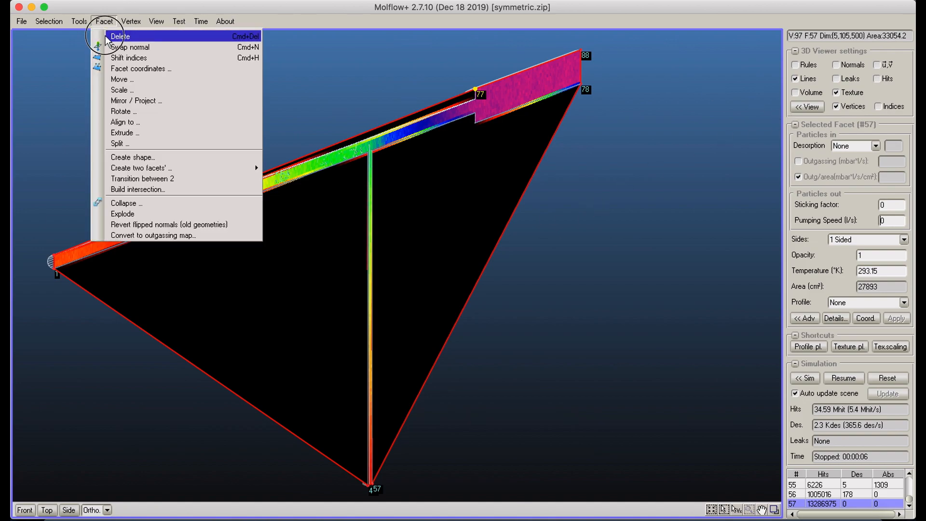
{"action": "left_click", "coordinate": [109, 34]}
{"action": "left_click", "coordinate": [425, 292]}
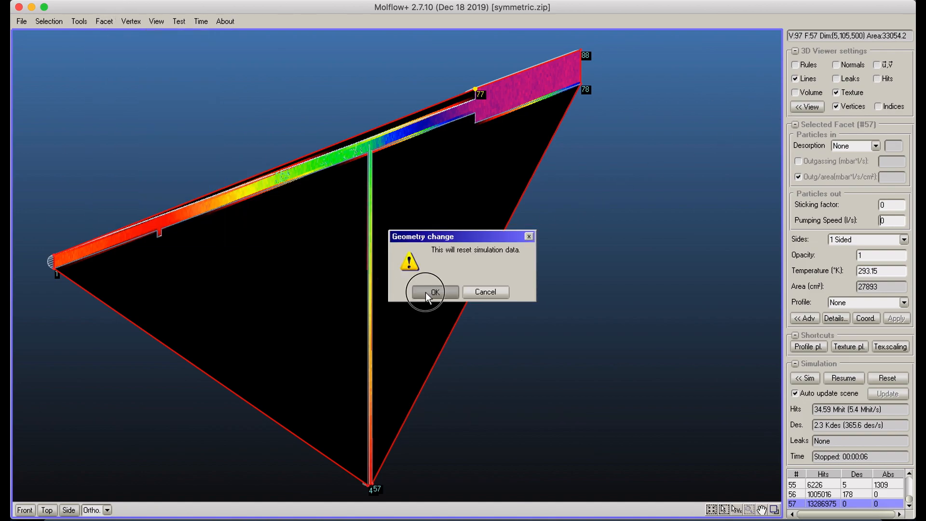
{"action": "key", "text": "Tab"}
{"action": "left_click", "coordinate": [530, 156]}
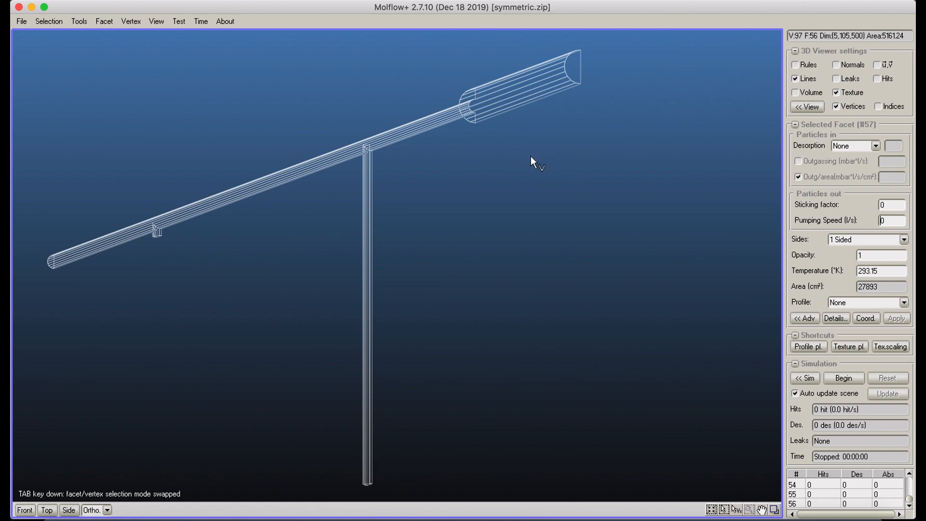
Step: Select vertex 88 at the wide tube's end, vertex 33 at the narrow tube's start, and vertices 40 and 57 at the branch's lower end
{"action": "middle_click_drag", "start_coordinate": [583, 126], "coordinate": [586, 122]}
{"action": "key", "text": "Tab"}
{"action": "left_click", "coordinate": [581, 39]}
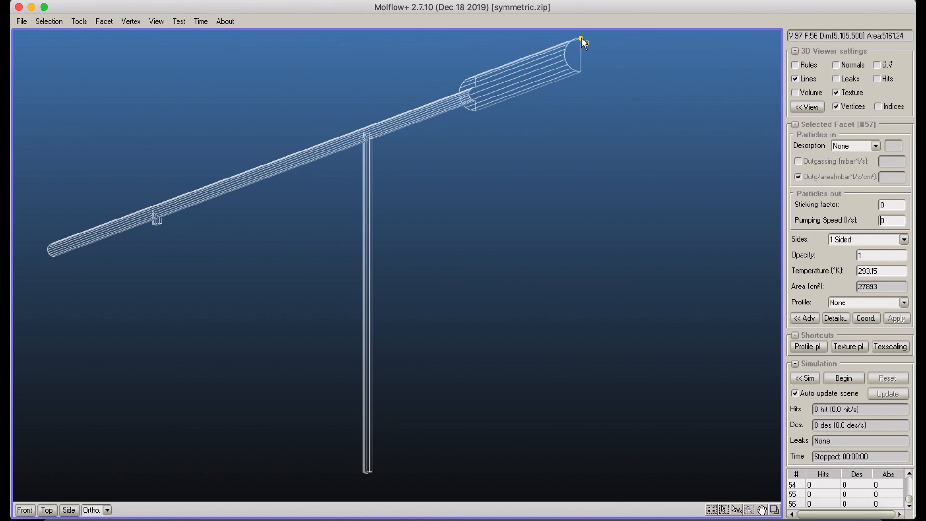
{"action": "key", "text": "Tab"}
{"action": "left_click", "coordinate": [54, 246]}
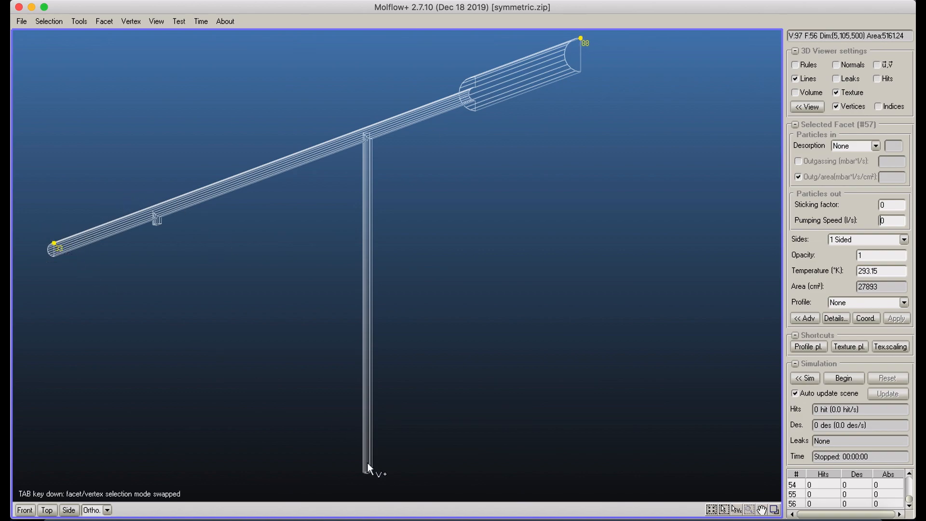
{"action": "left_click", "coordinate": [368, 473], "text": "shift"}
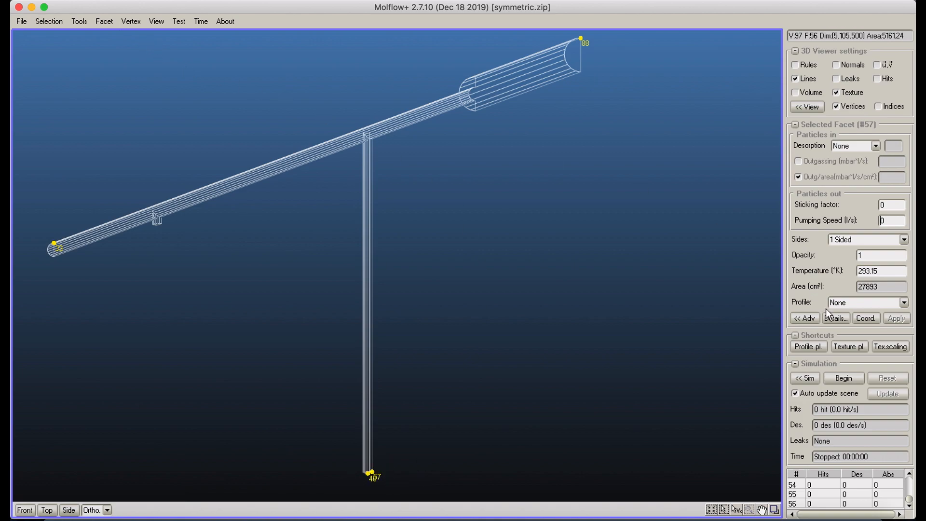
Step: List the coordinates of the selected vertices and show the rules in the viewer
{"action": "left_click", "coordinate": [131, 22]}
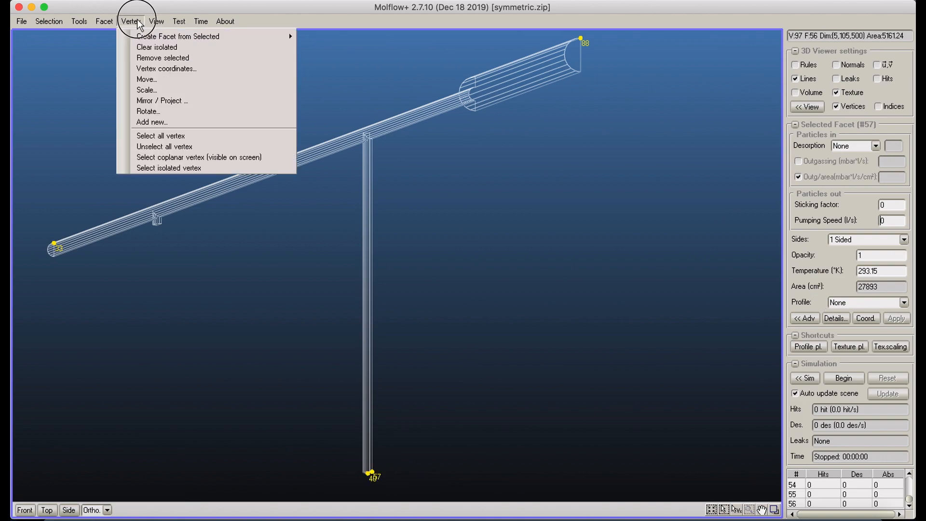
{"action": "left_click", "coordinate": [153, 68]}
{"action": "left_click_drag", "start_coordinate": [397, 162], "coordinate": [563, 137]}
{"action": "left_click", "coordinate": [800, 65]}
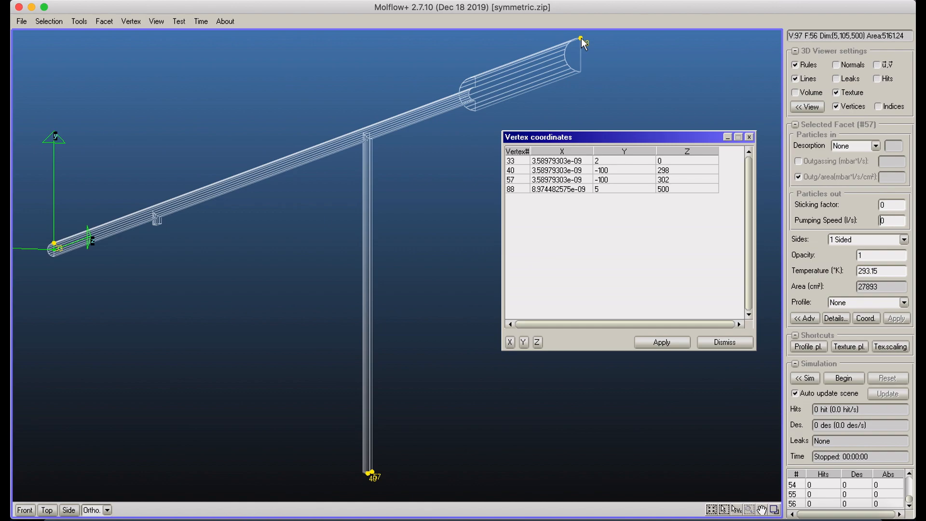
Step: Add two new vertices at (0, -100, 500) and (0, -100, 0)
{"action": "left_click", "coordinate": [134, 24]}
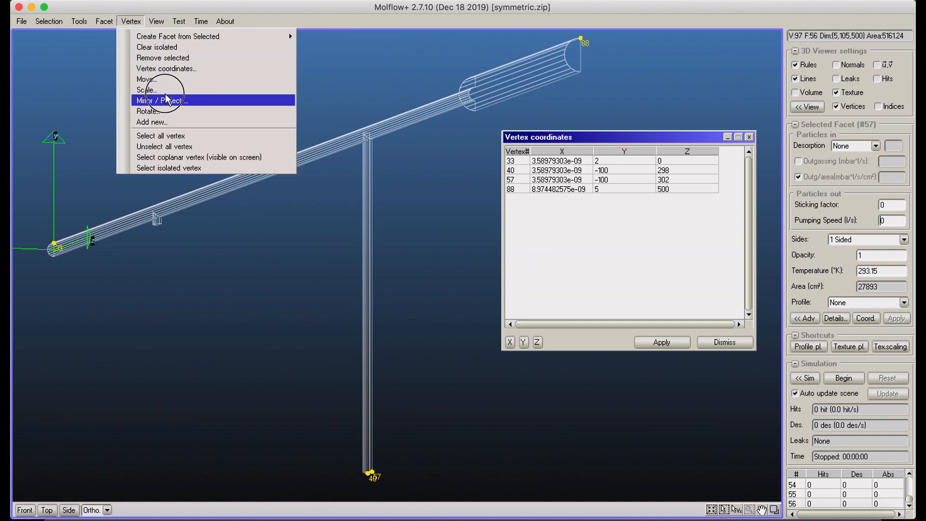
{"action": "left_click", "coordinate": [161, 121]}
{"action": "left_click_drag", "start_coordinate": [412, 236], "coordinate": [178, 301]}
{"action": "type", "text": "500"}
{"action": "left_click", "coordinate": [231, 309]}
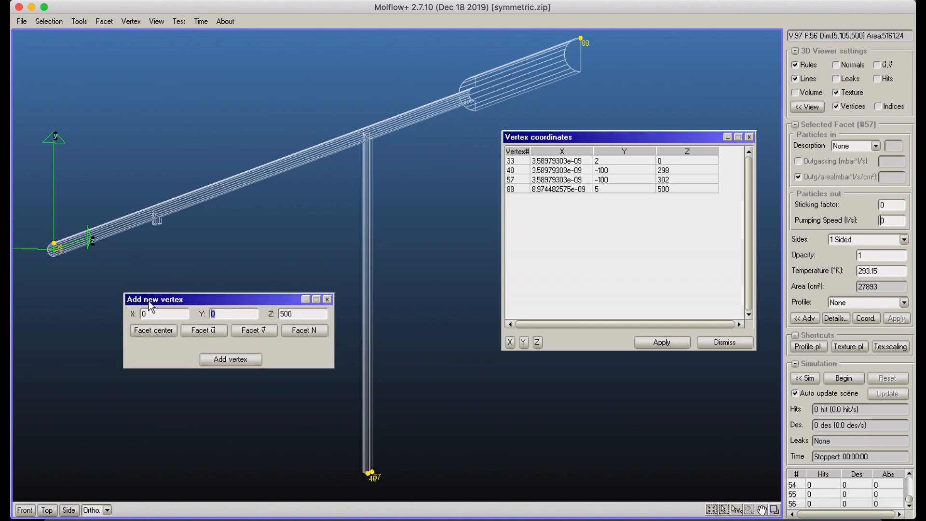
{"action": "type", "text": "-100"}
{"action": "left_click", "coordinate": [236, 361]}
{"action": "double_click", "coordinate": [287, 314]}
{"action": "type", "text": "0"}
{"action": "left_click", "coordinate": [234, 361]}
Step: Add a third vertex at (0, 5, 0) and close the new-vertex and coordinate windows
{"action": "middle_click_drag", "start_coordinate": [285, 446], "coordinate": [303, 299]}
{"action": "scroll", "coordinate": [339, 208], "scroll_direction": "down", "scroll_amount": 3}
{"action": "middle_click_drag", "start_coordinate": [338, 209], "coordinate": [341, 273]}
{"action": "double_click", "coordinate": [231, 313]}
{"action": "type", "text": "5"}
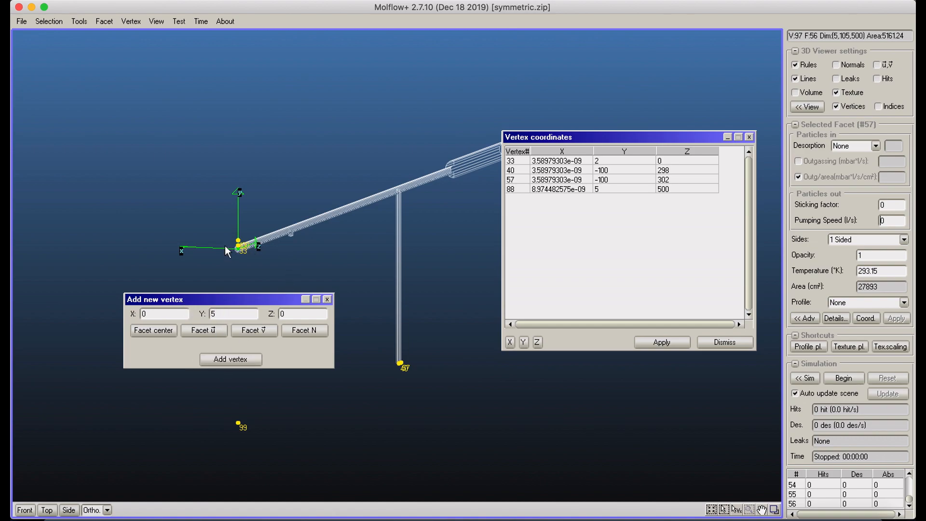
{"action": "left_click", "coordinate": [327, 299]}
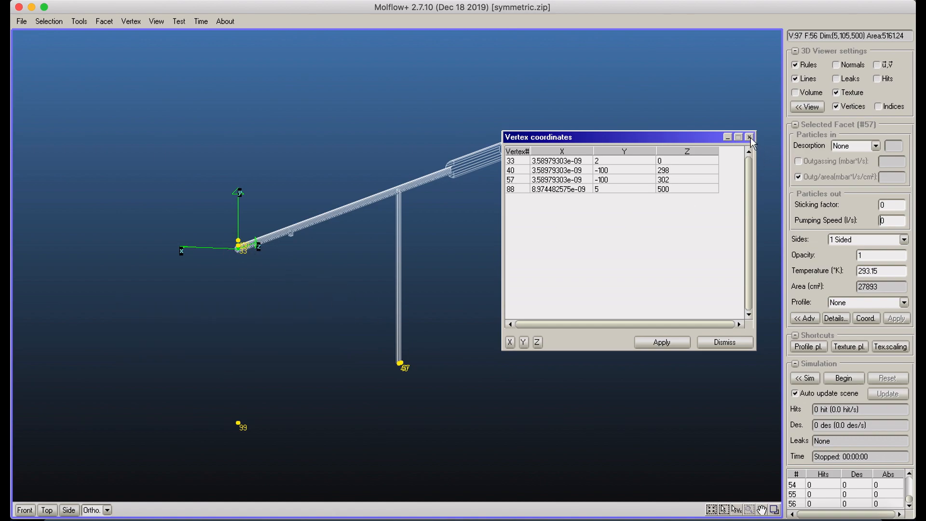
{"action": "left_click", "coordinate": [749, 137]}
Step: Deselect vertices 33, 40 and 57 and create a convex hull facet from the remaining four corner vertices
{"action": "left_click_drag", "start_coordinate": [385, 356], "coordinate": [416, 404], "text": "ctrl"}
{"action": "left_click", "coordinate": [241, 249], "text": "ctrl"}
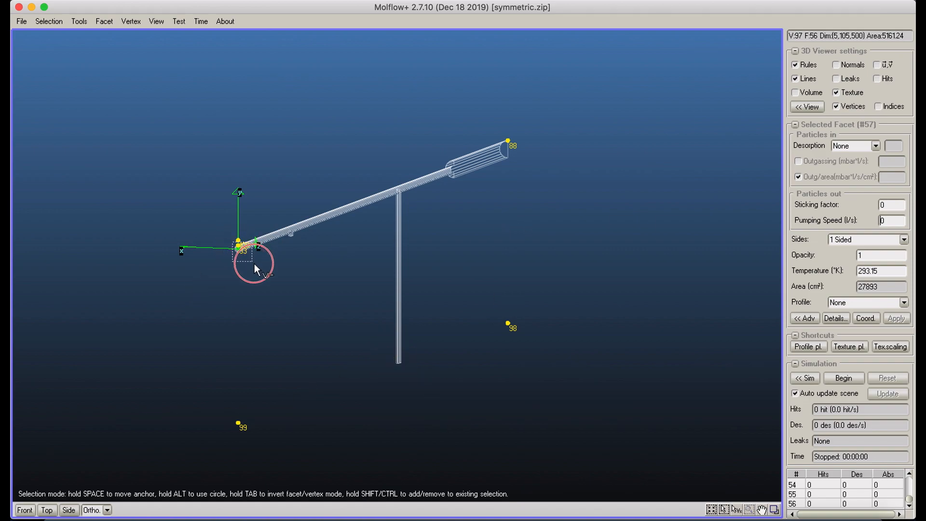
{"action": "left_click", "coordinate": [135, 23]}
{"action": "mouse_move", "coordinate": [274, 42]}
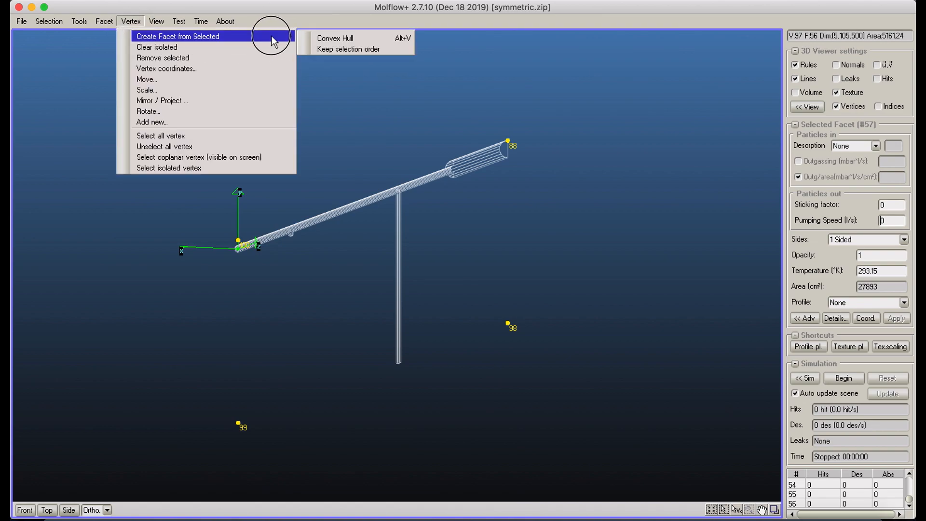
{"action": "left_click", "coordinate": [322, 38]}
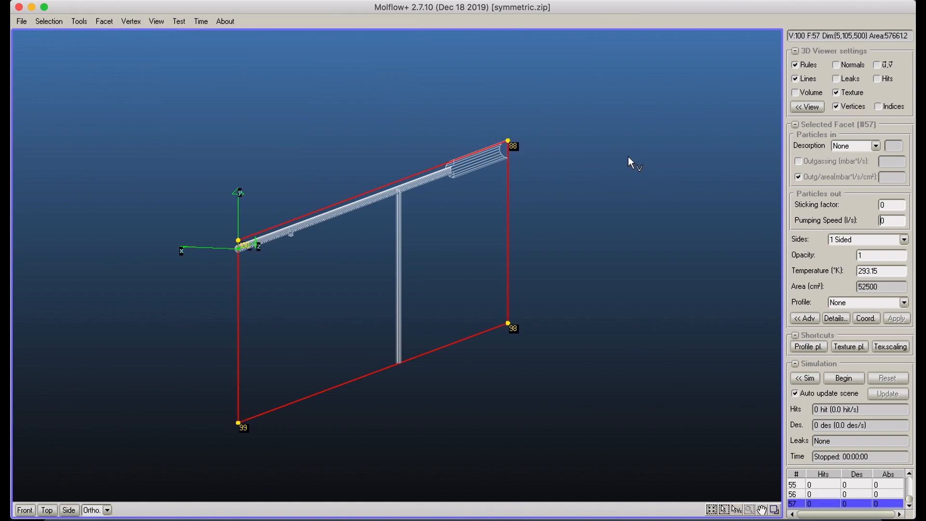
Step: Enable a reflection-counting texture on the new rectangular facet with a resolution of 2 cells/cm
{"action": "left_click", "coordinate": [805, 319]}
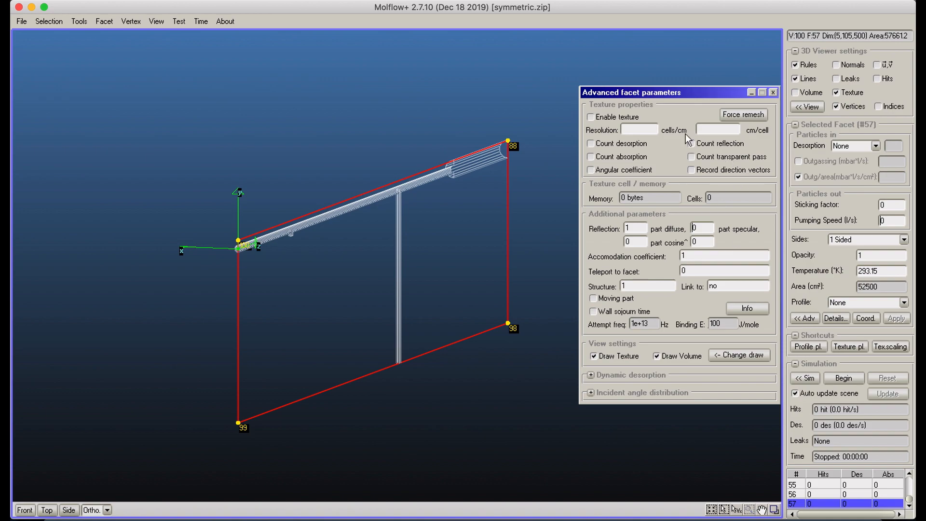
{"action": "left_click", "coordinate": [613, 117]}
{"action": "type", "text": "1"}
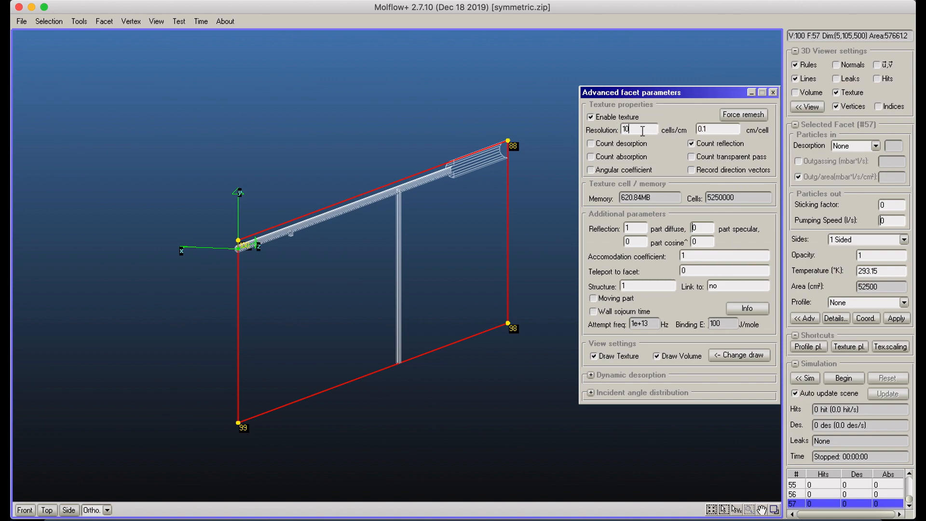
{"action": "key", "text": "BackSpace"}
{"action": "type", "text": "2"}
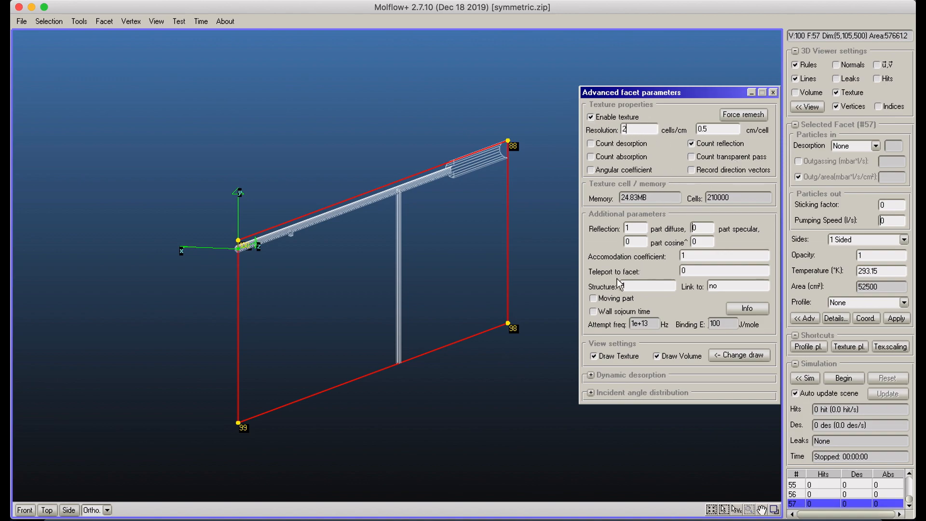
Step: Set the new facet's reflection to 0 part diffuse and 1 part specular, and apply the facet changes
{"action": "left_click_drag", "start_coordinate": [700, 225], "coordinate": [591, 220]}
{"action": "type", "text": "1"}
{"action": "type", "text": "0"}
{"action": "left_click", "coordinate": [894, 320]}
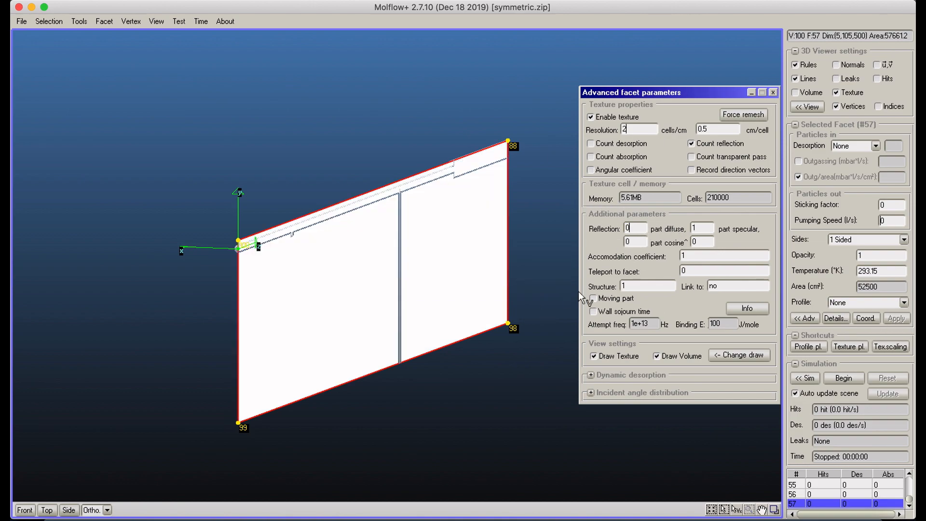
Step: Show the facet normals and swap the symmetry facet's normal
{"action": "left_click", "coordinate": [843, 65]}
{"action": "left_click", "coordinate": [112, 24]}
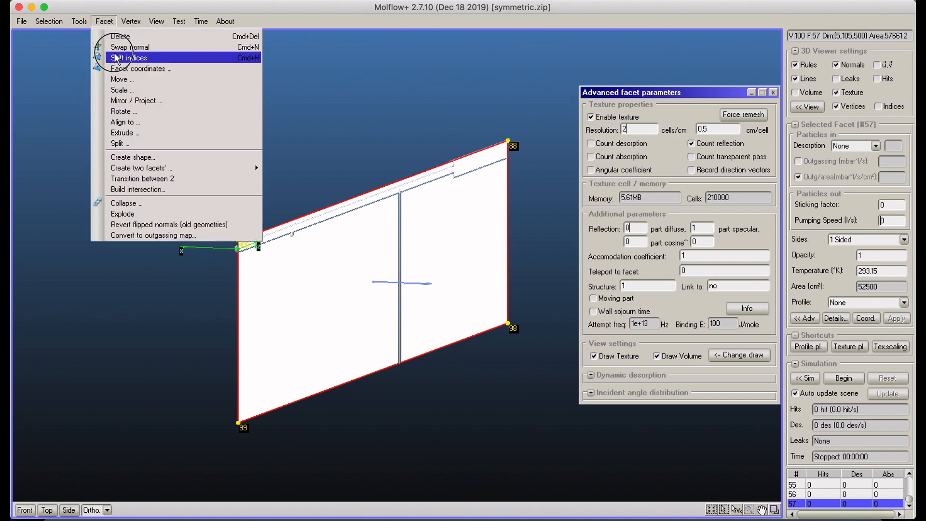
{"action": "left_click", "coordinate": [120, 47]}
Step: Run the simulation, examine the texture on the symmetry facet, deselect the facet and pause the run
{"action": "left_click", "coordinate": [855, 384]}
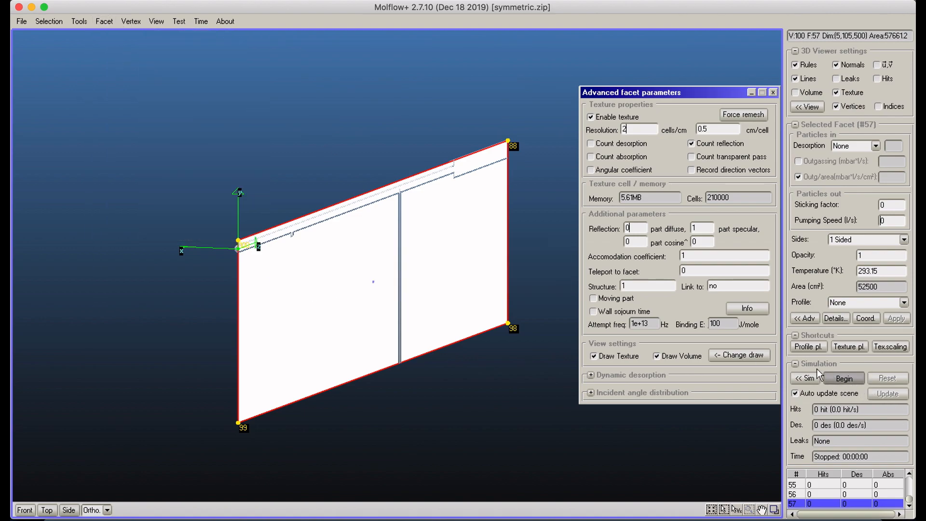
{"action": "right_click_drag", "start_coordinate": [436, 316], "coordinate": [408, 290]}
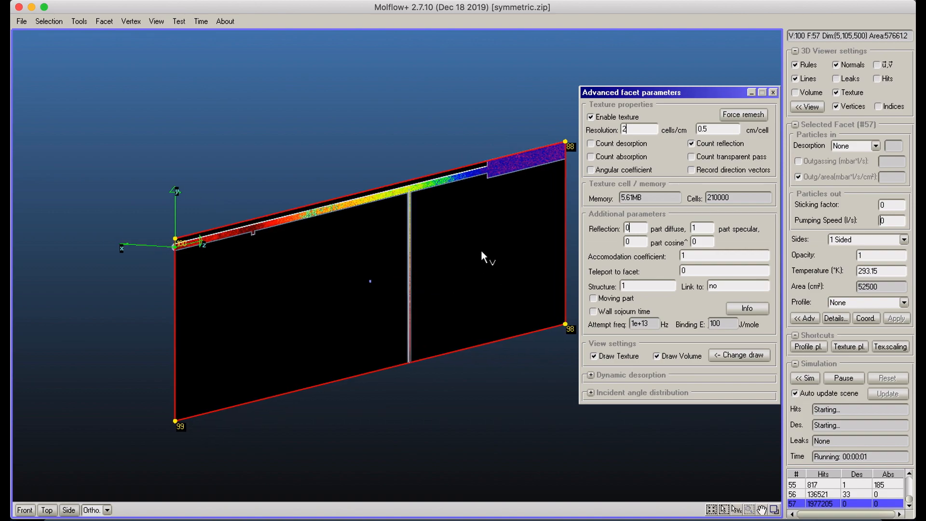
{"action": "right_click_drag", "start_coordinate": [508, 236], "coordinate": [487, 230]}
{"action": "scroll", "coordinate": [412, 216], "scroll_direction": "up", "scroll_amount": 4}
{"action": "middle_click_drag", "start_coordinate": [487, 230], "coordinate": [410, 204]}
{"action": "scroll", "coordinate": [410, 205], "scroll_direction": "down", "scroll_amount": 3}
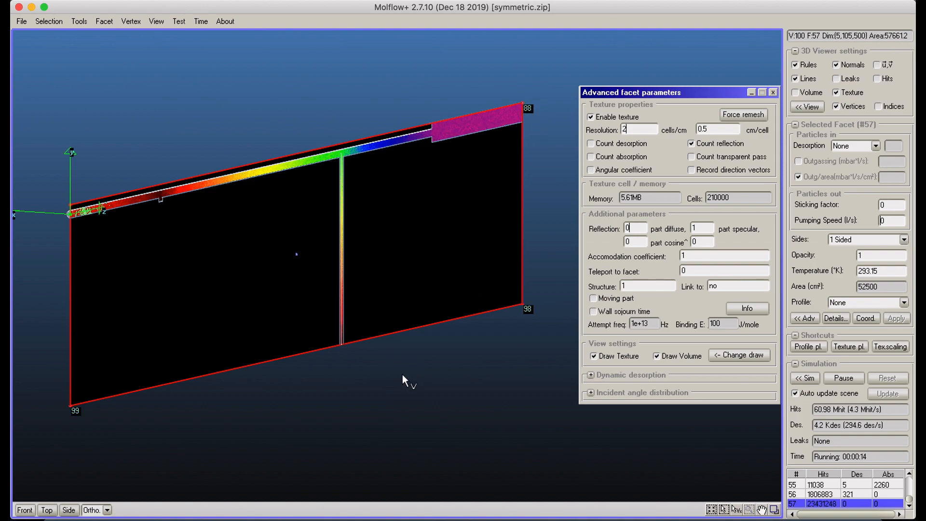
{"action": "left_click", "coordinate": [382, 366]}
{"action": "right_click_drag", "start_coordinate": [382, 366], "coordinate": [482, 337]}
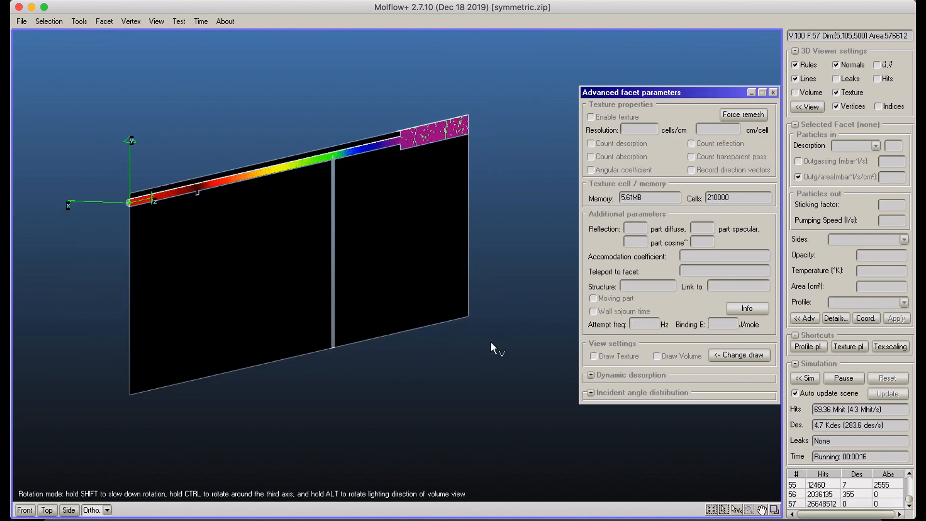
{"action": "left_click", "coordinate": [843, 378]}
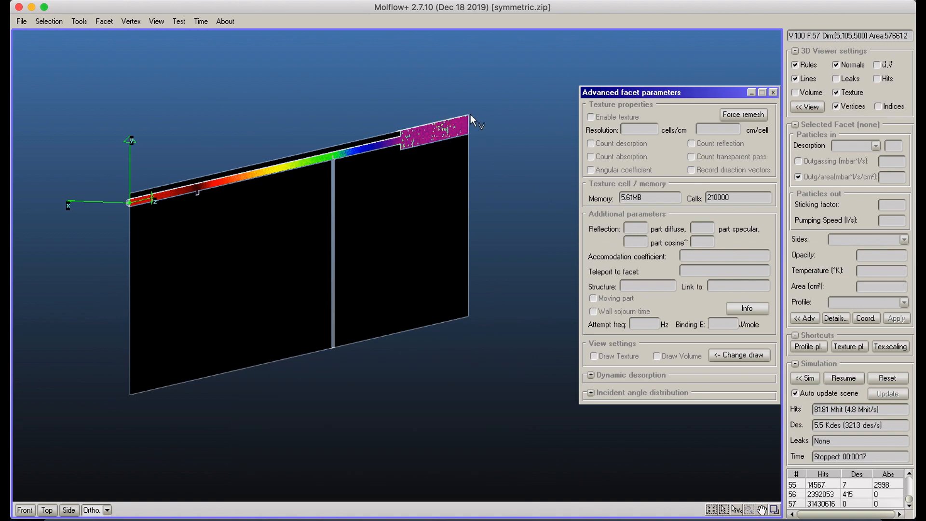
Step: Hide the textures, examine the particle trajectories in the wide tube, and close the advanced facet parameters
{"action": "scroll", "coordinate": [470, 115], "scroll_direction": "up", "scroll_amount": 4}
{"action": "left_click", "coordinate": [837, 93]}
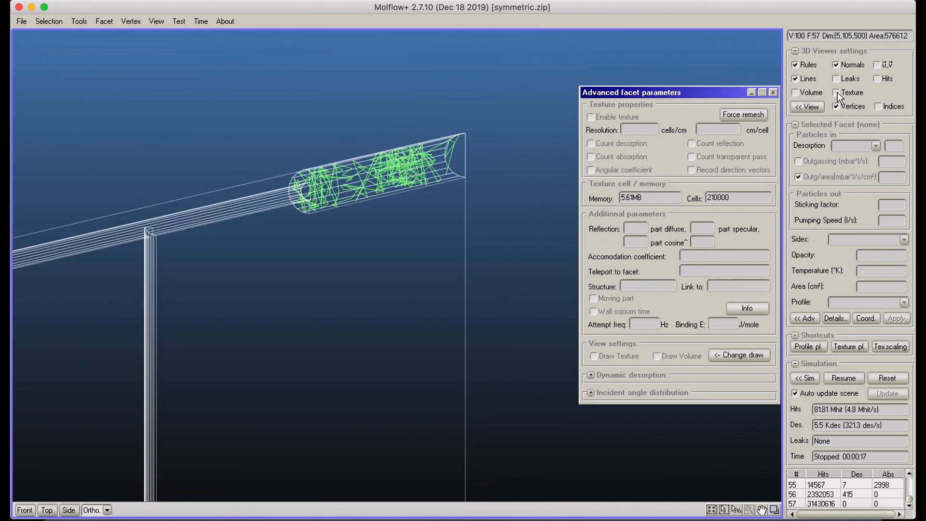
{"action": "middle_click_drag", "start_coordinate": [465, 134], "coordinate": [386, 273]}
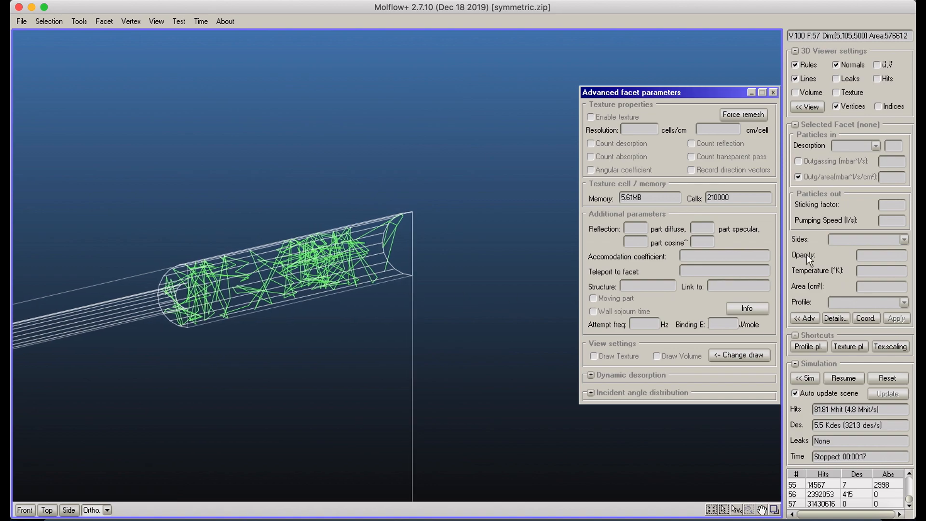
{"action": "left_click", "coordinate": [774, 92]}
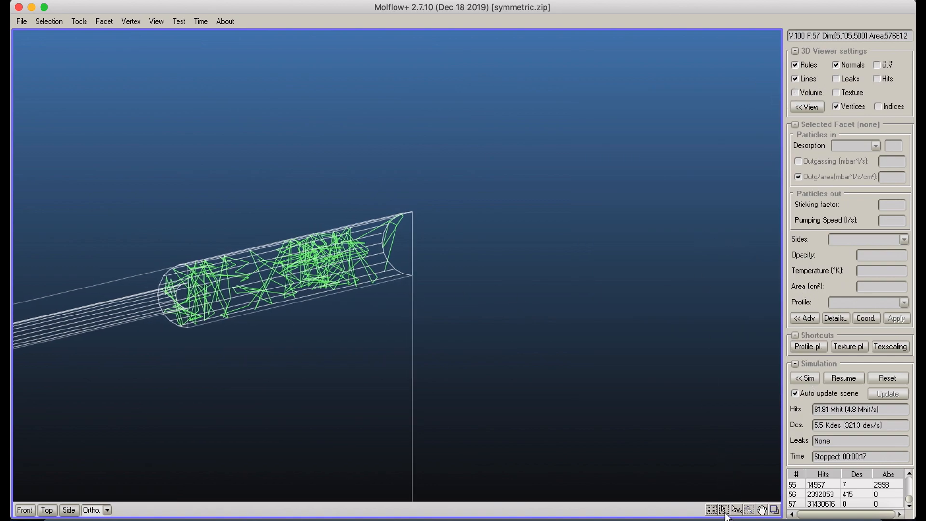
Step: Hide the vertices and inspect the wide tube's end cap and the ring facet at its start
{"action": "left_click", "coordinate": [400, 241]}
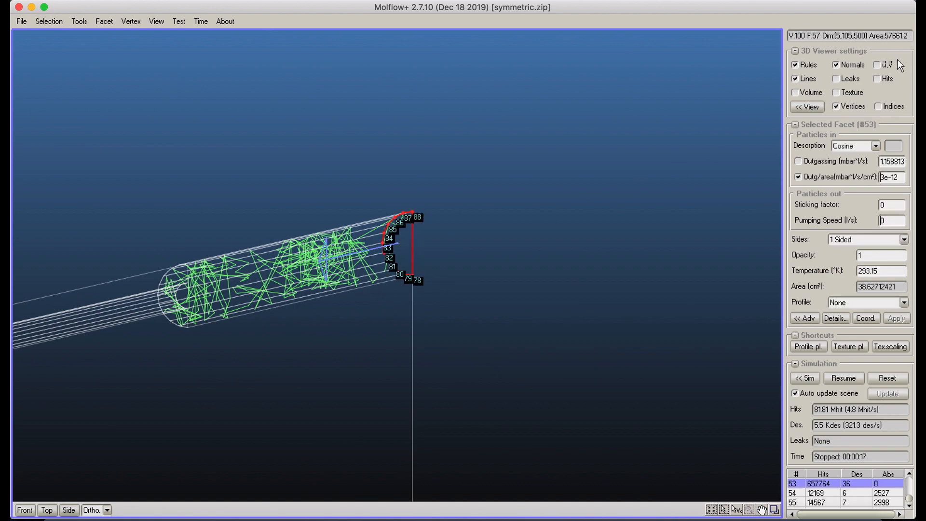
{"action": "left_click", "coordinate": [837, 107]}
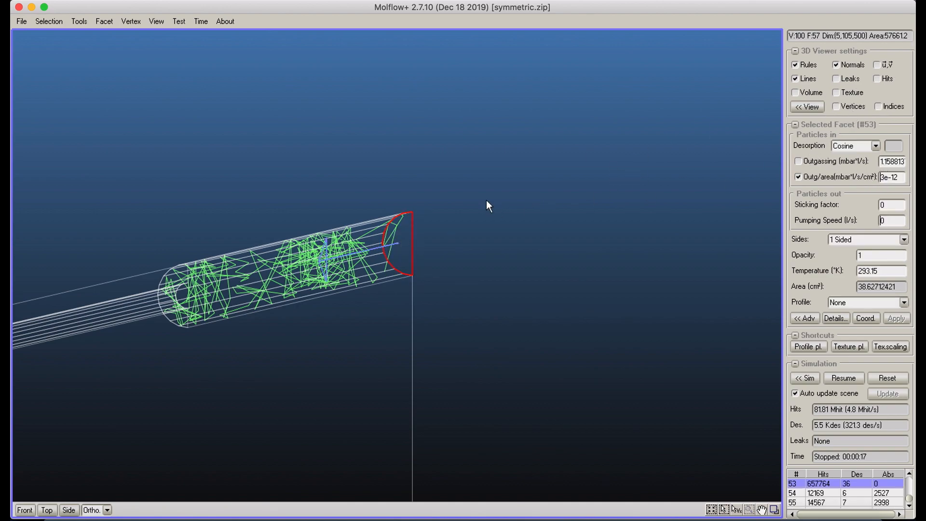
{"action": "middle_click_drag", "start_coordinate": [246, 281], "coordinate": [362, 242]}
{"action": "left_click", "coordinate": [291, 244]}
{"action": "left_click", "coordinate": [291, 244]}
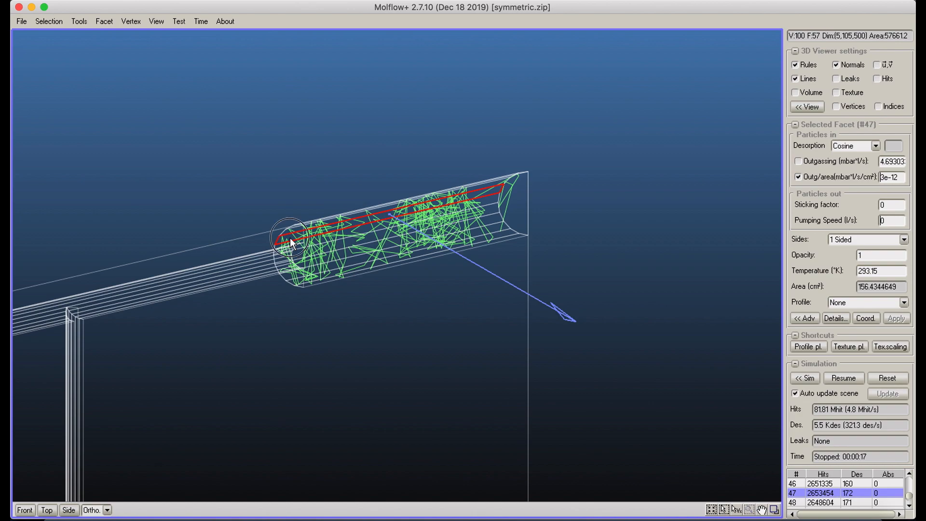
{"action": "left_click", "coordinate": [291, 243]}
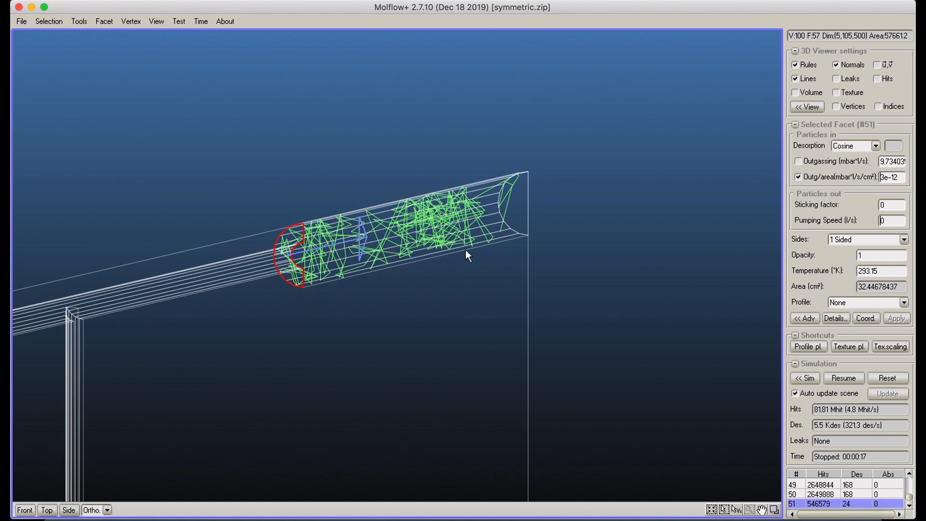
Step: Bring the whole half model into view, save the file and clear the facet selection
{"action": "scroll", "coordinate": [467, 250], "scroll_direction": "down", "scroll_amount": 5}
{"action": "middle_click_drag", "start_coordinate": [466, 309], "coordinate": [663, 171]}
{"action": "right_click_drag", "start_coordinate": [609, 245], "coordinate": [531, 240]}
{"action": "middle_click_drag", "start_coordinate": [531, 240], "coordinate": [499, 204]}
{"action": "right_click_drag", "start_coordinate": [500, 204], "coordinate": [561, 240]}
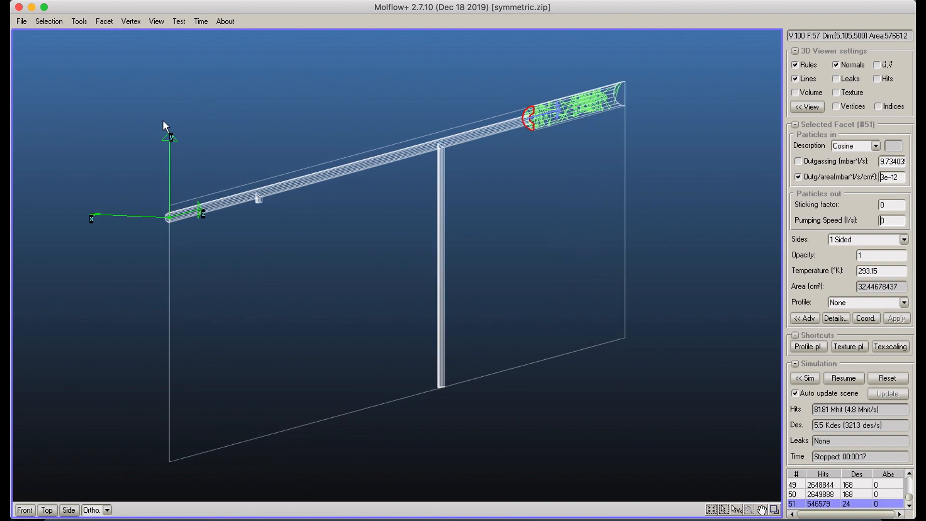
{"action": "left_click", "coordinate": [21, 21]}
{"action": "left_click", "coordinate": [35, 85]}
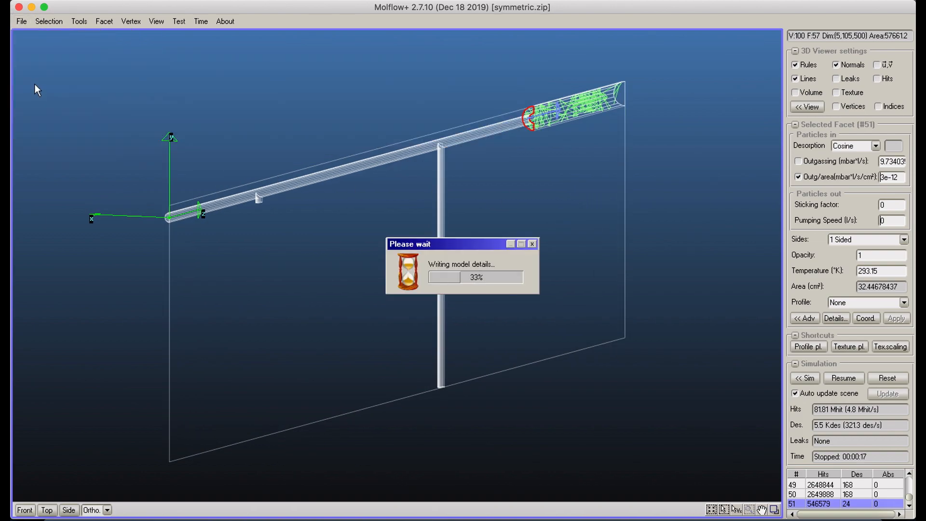
{"action": "left_click", "coordinate": [535, 86]}
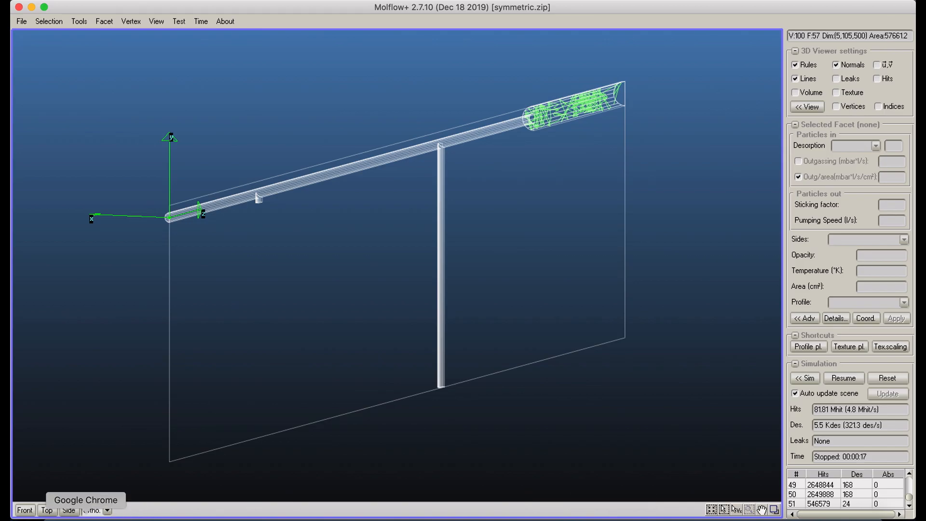
Step: Switch to Google Chrome, review the outgassing benchmark slide and the paper's pressure plot, and return to Molflow+
{"action": "left_click", "coordinate": [86, 517]}
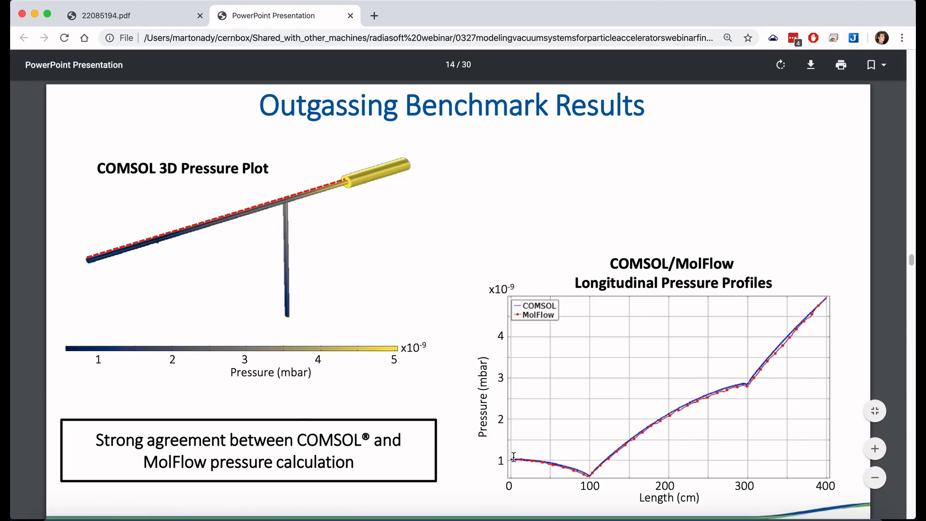
{"action": "left_click", "coordinate": [135, 15]}
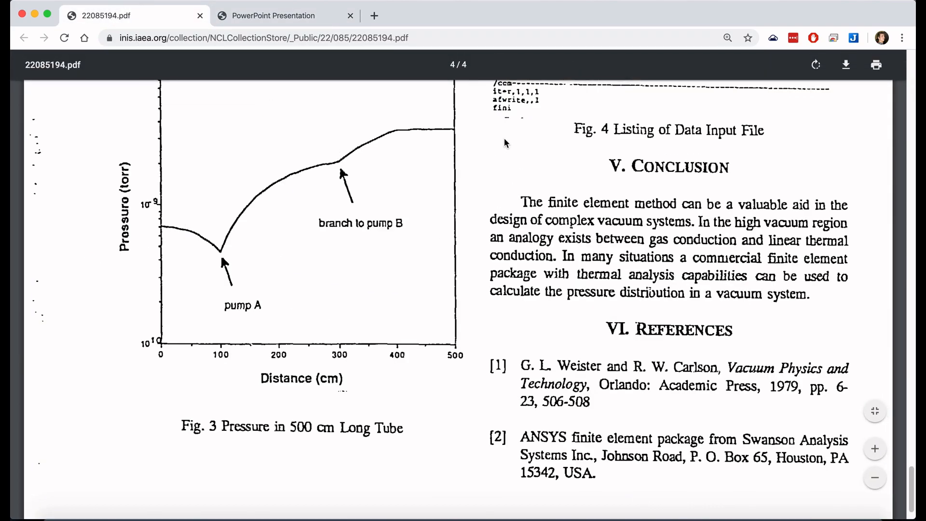
{"action": "left_click", "coordinate": [773, 512]}
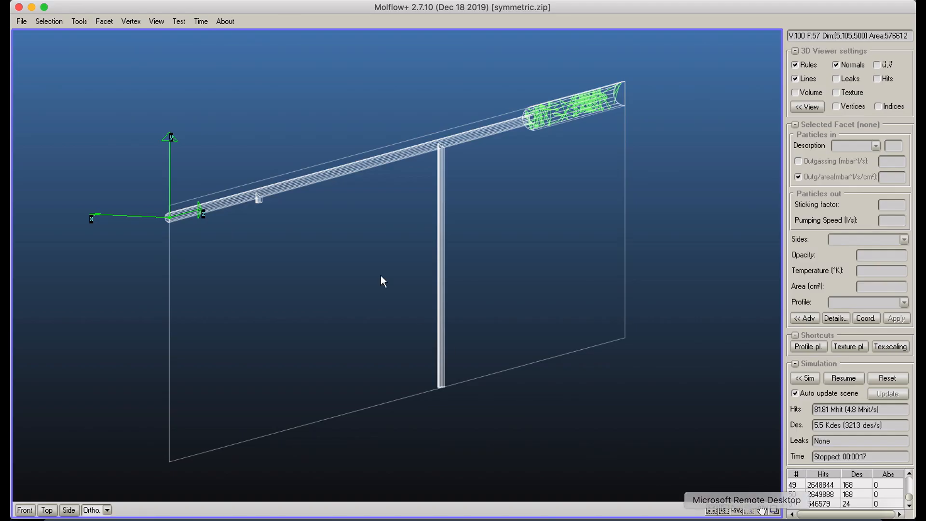